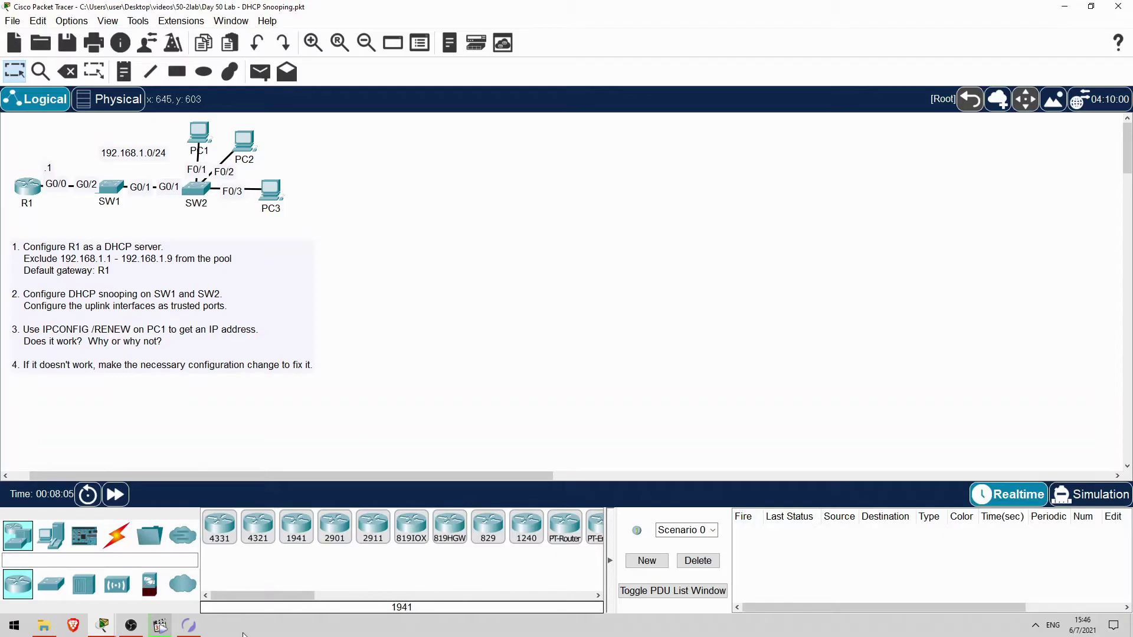
Preview NetSim's Loopback Interfaces, VLANs, Telnet I and OSPF I labs, then return to Packet Tracer
left_click(190, 626)
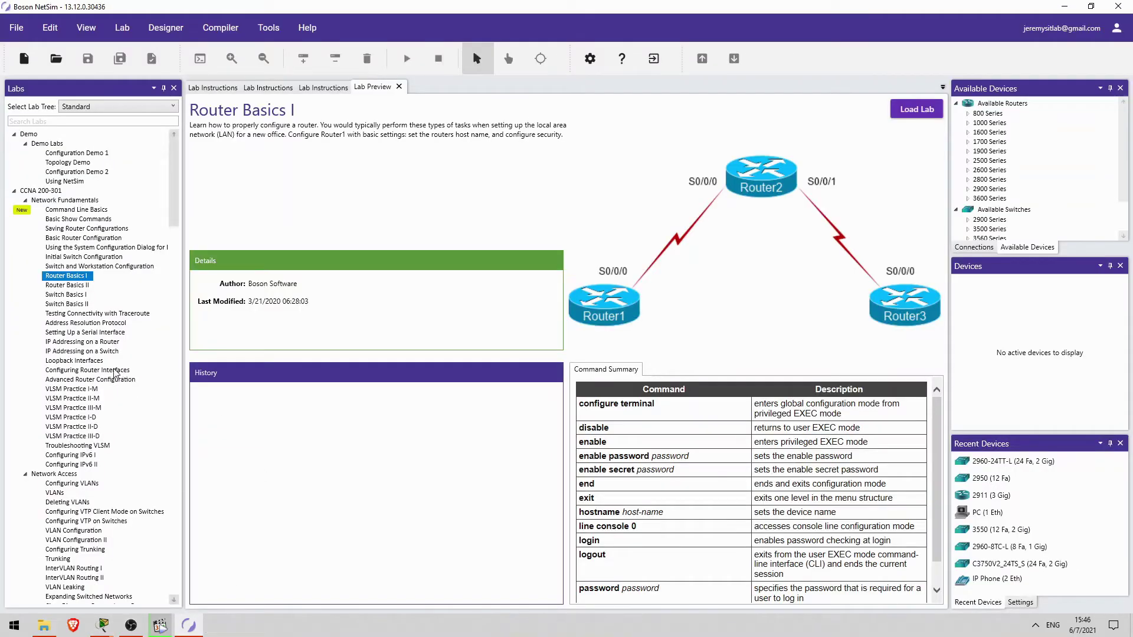
left_click(89, 360)
scroll(88, 362, "down", 2)
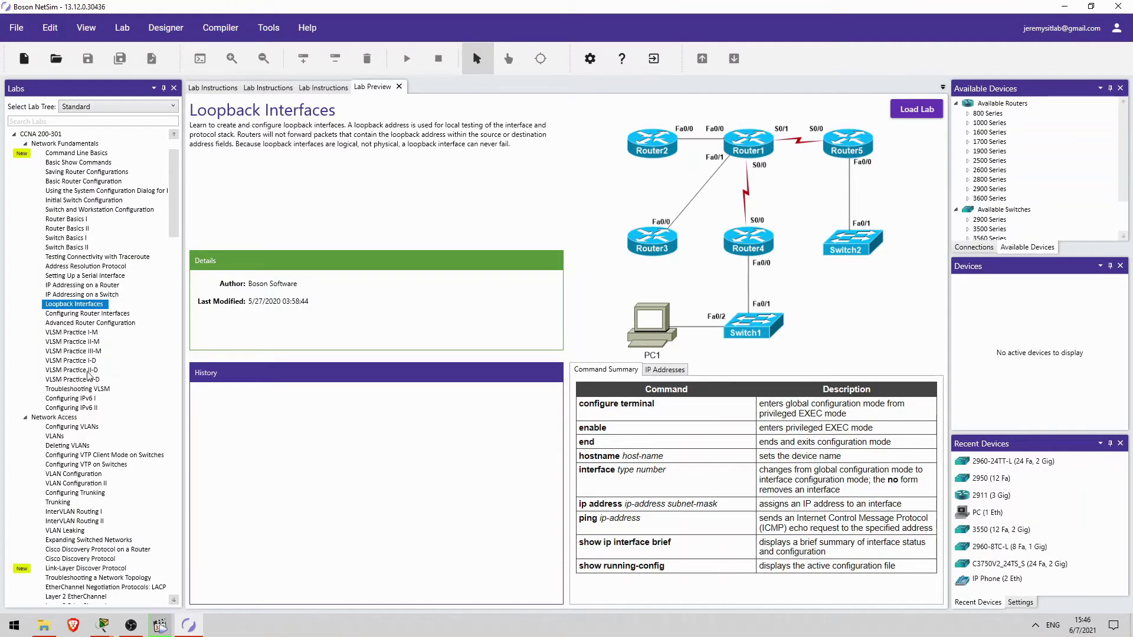
left_click(62, 438)
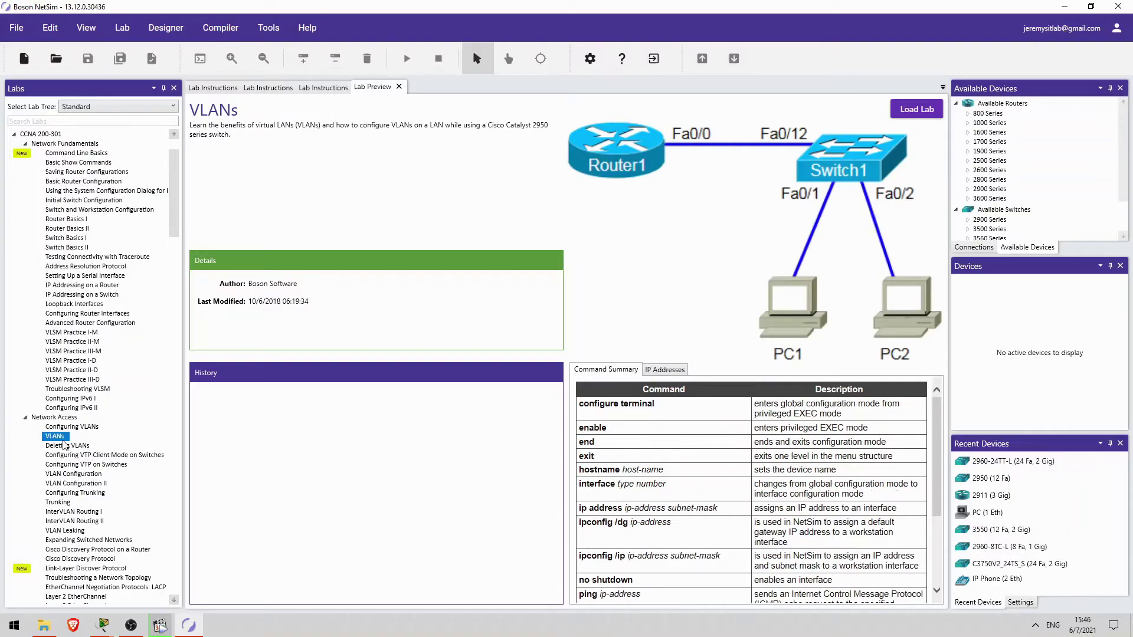
scroll(63, 443, "down", 6)
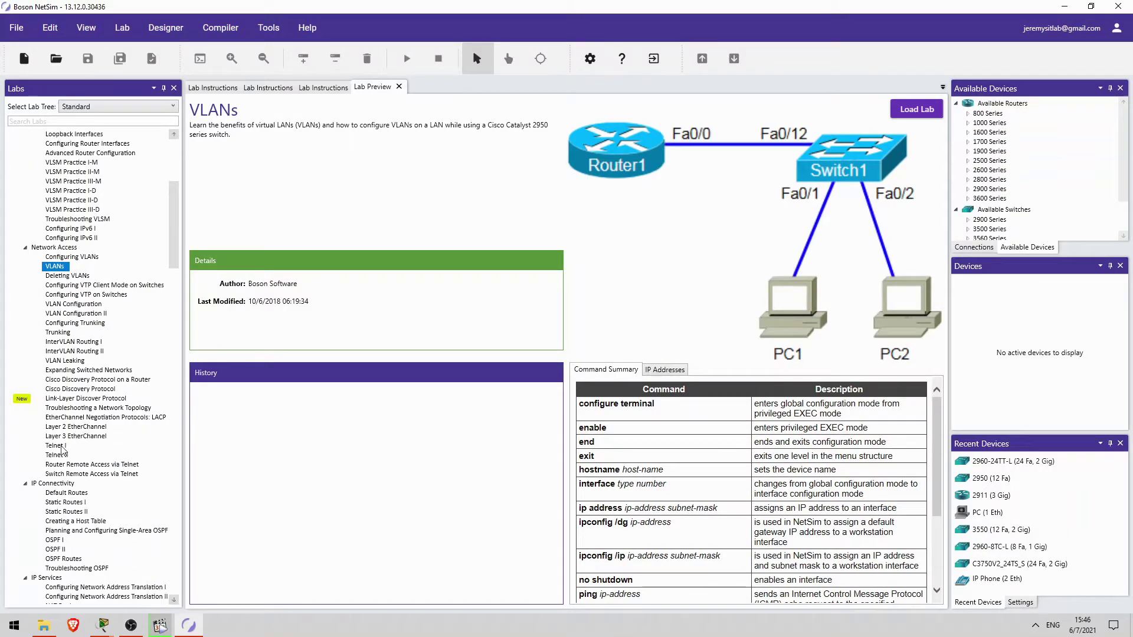
left_click(62, 446)
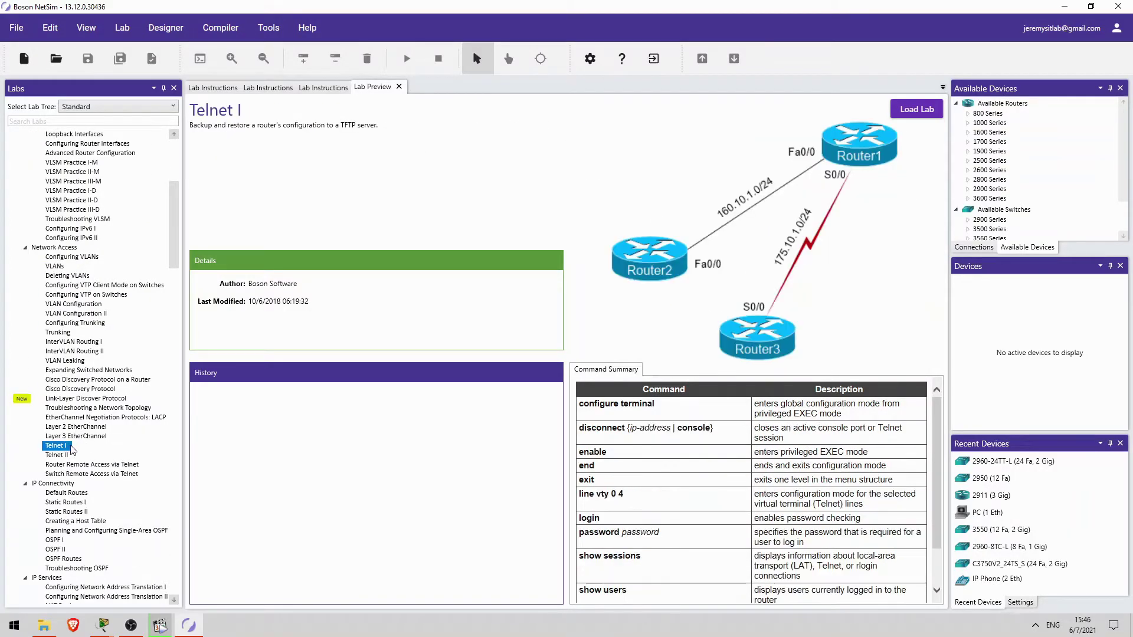
scroll(72, 448, "down", 3)
left_click(65, 456)
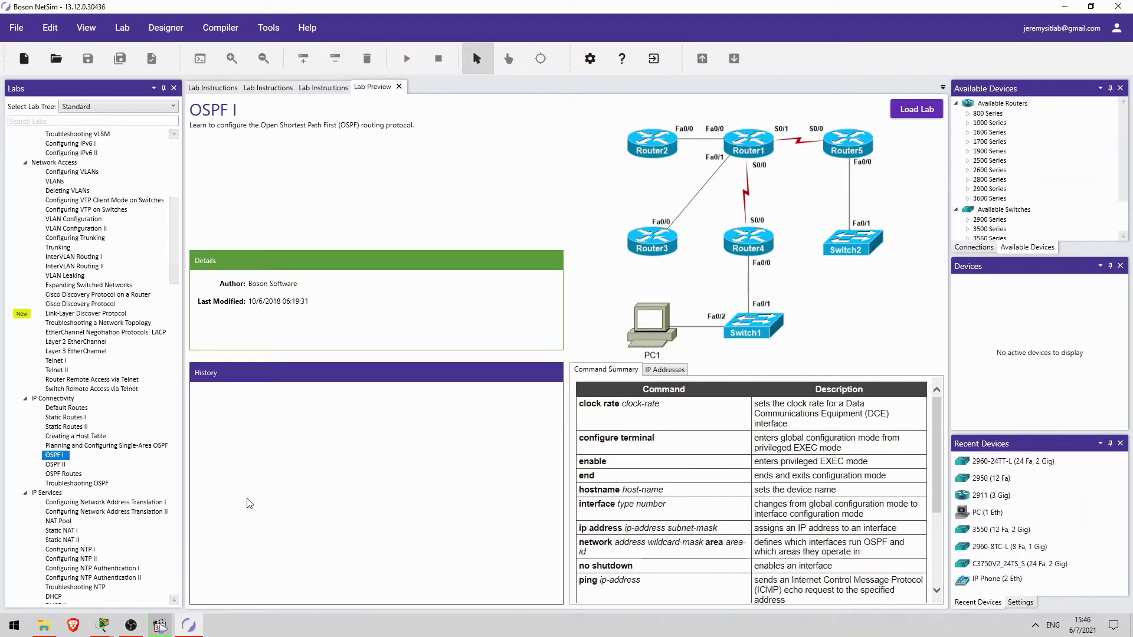
mouse_move(103, 625)
left_click(115, 555)
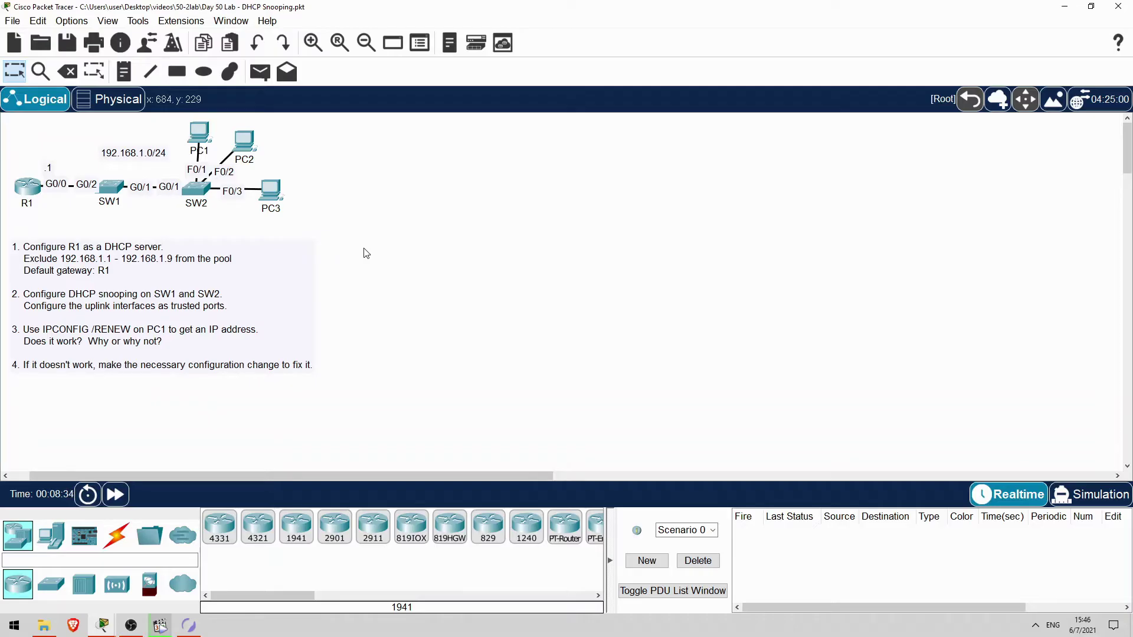
Open R1's CLI and enter global configuration mode with en and conf t
left_click(31, 194)
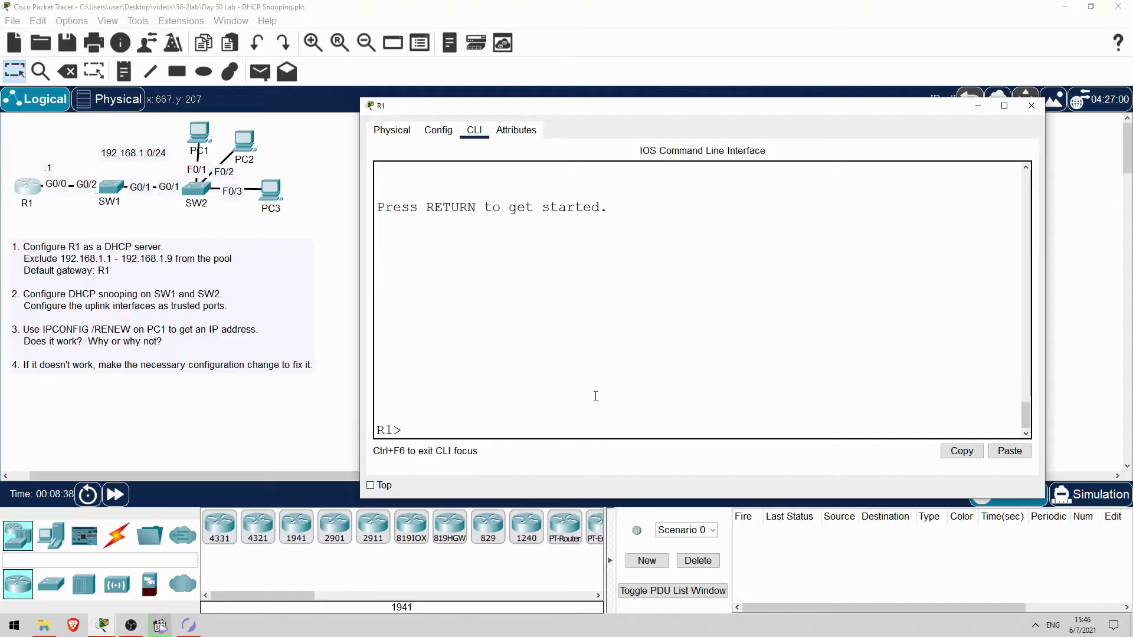
key("Return")
type("en")
key("Return")
type("conf t")
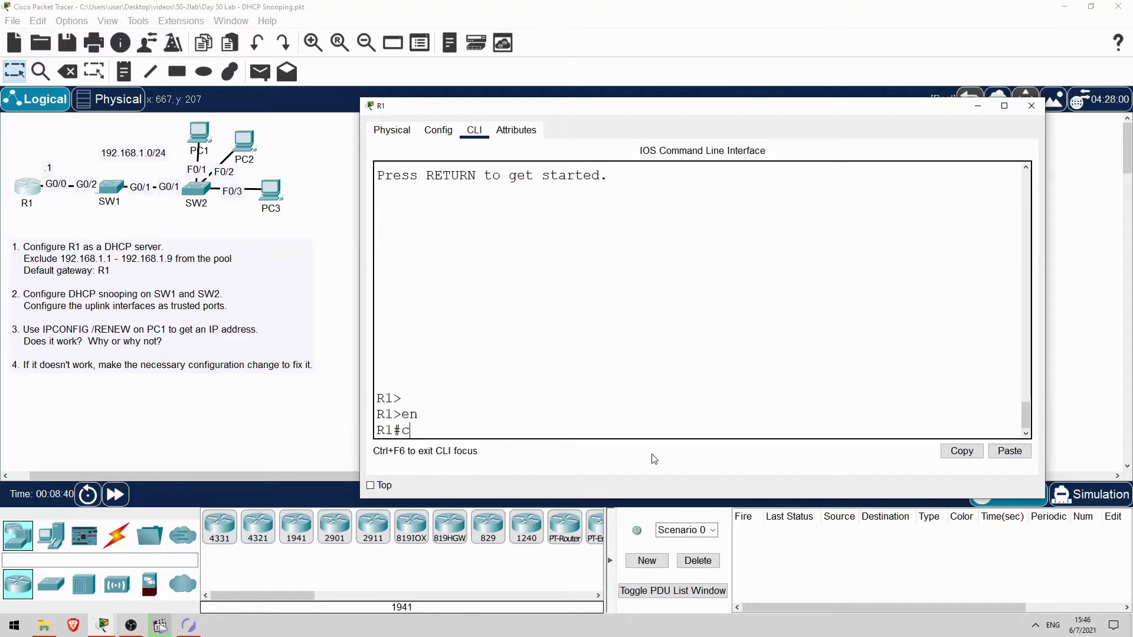
key("Return")
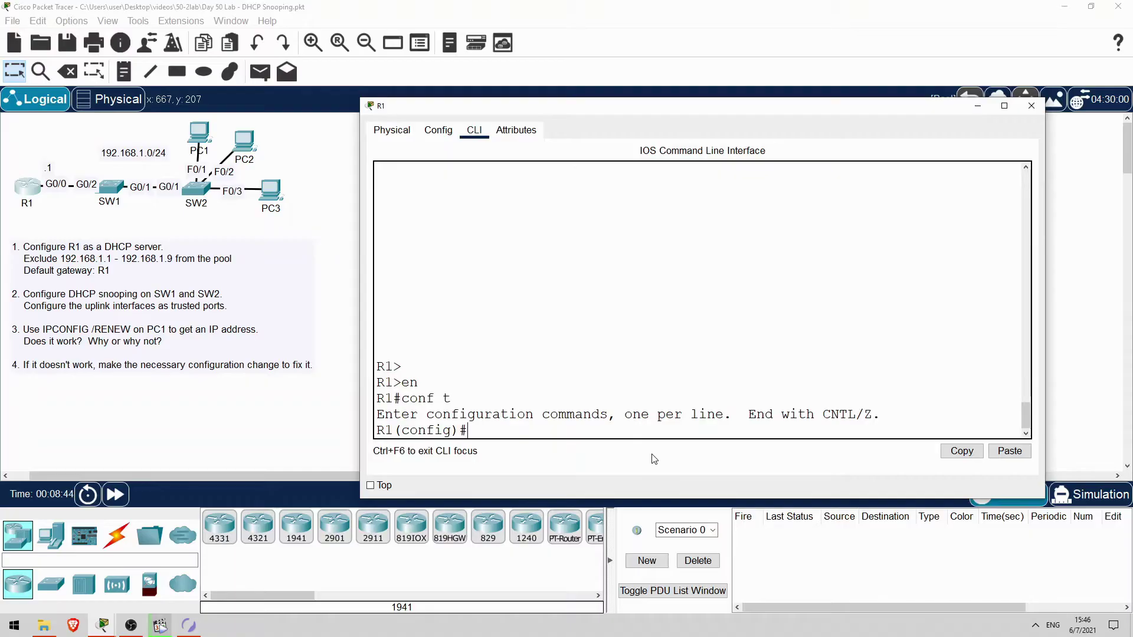
Exclude 192.168.1.1 through 192.168.1.9 from DHCP with ip dhcp excluded-address
type("ip dhcp ?")
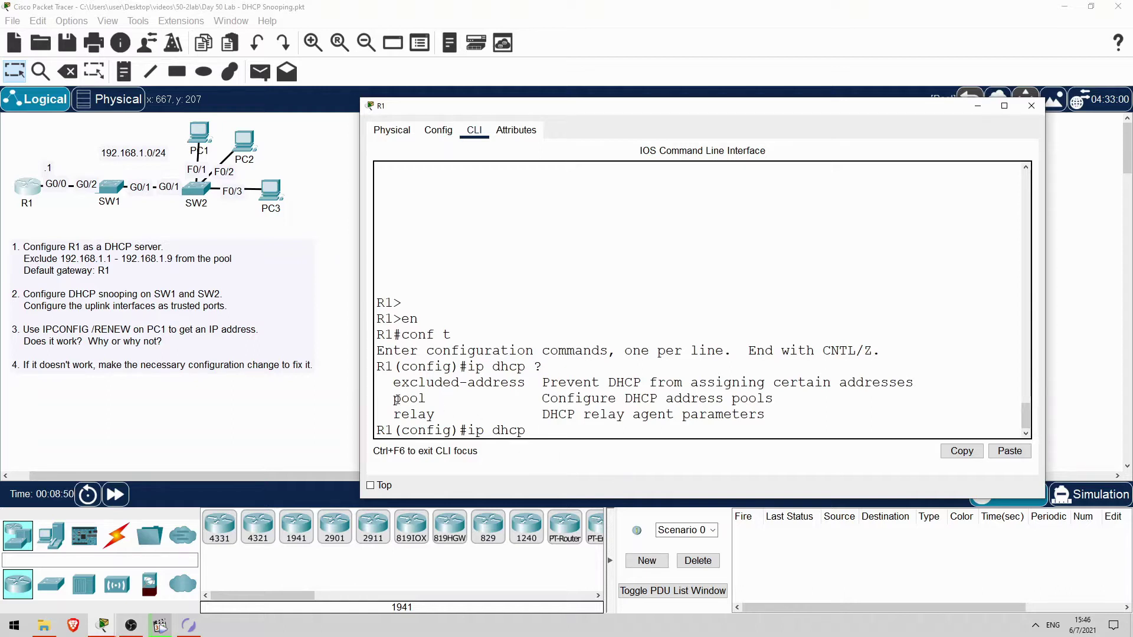
left_click_drag(393, 399, 524, 383)
left_click(525, 383)
type("ex")
key("Tab")
type("192.168.1.1 192.168.1.9")
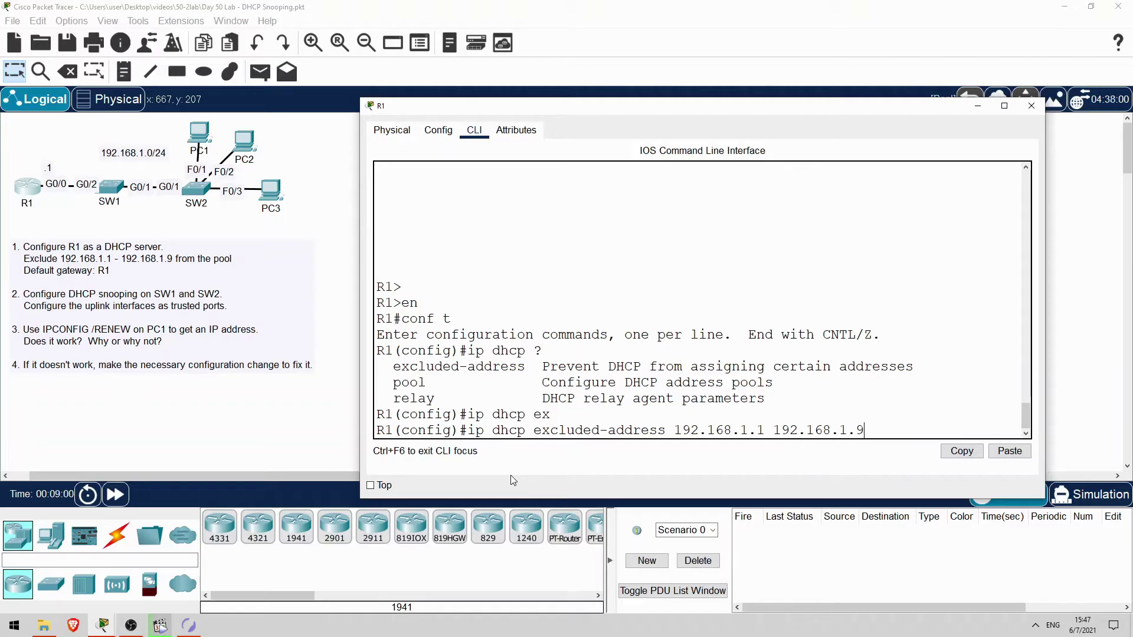
key("Return")
Create DHCP pool POOL1 with network 192.168.1.0 255.255.255.0 and default router 192.168.1.1
type("ip dhcp pool PO")
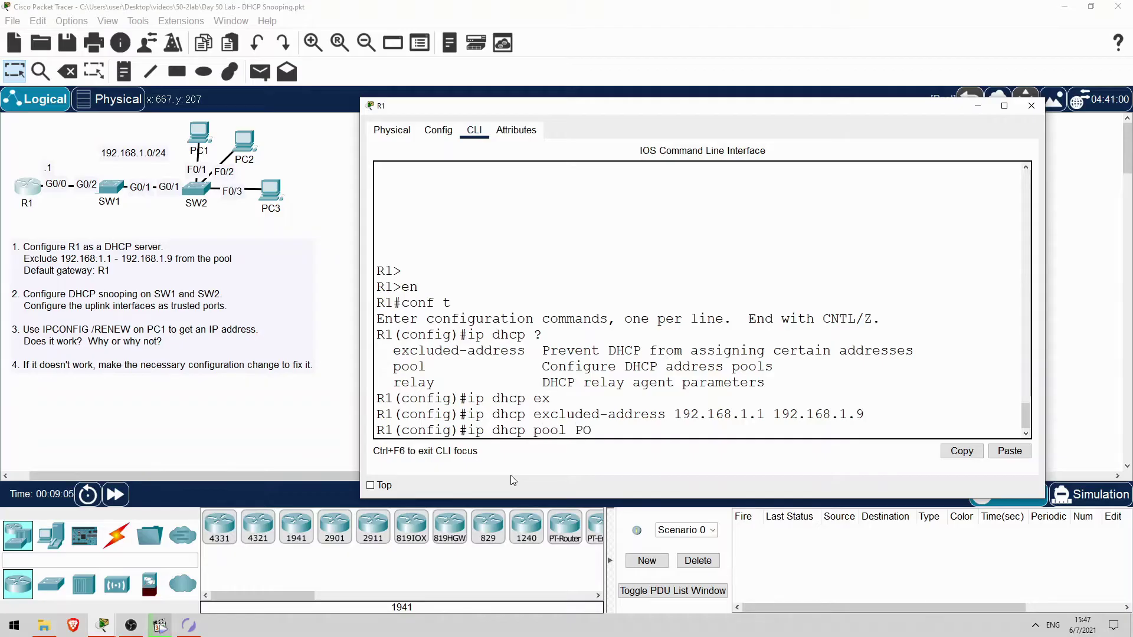
type("OL1")
key("Return")
key("Return")
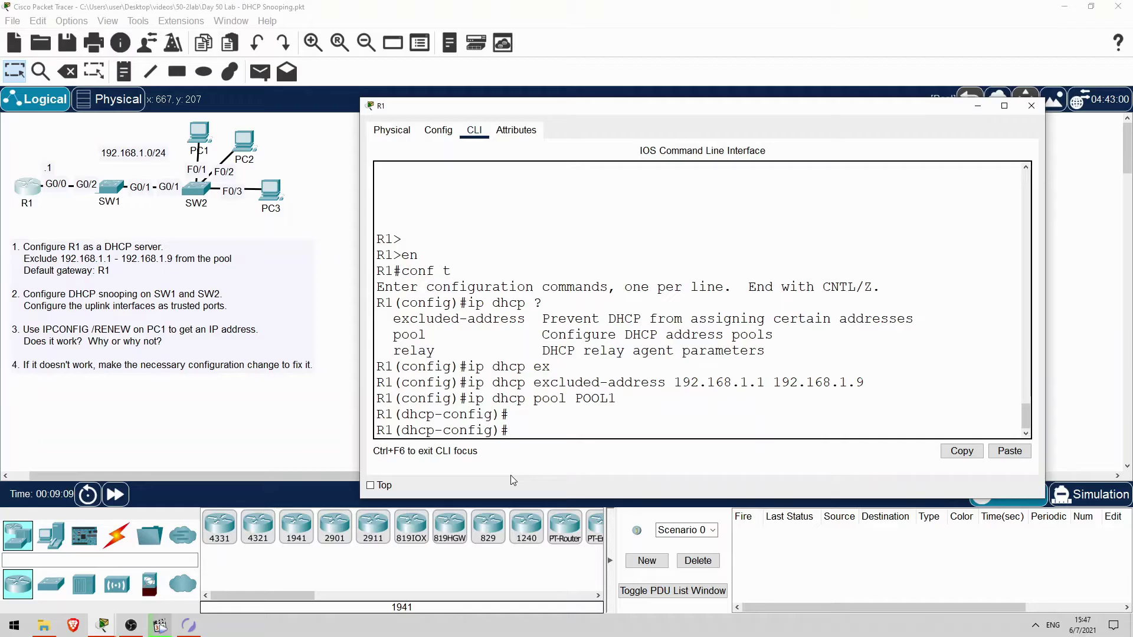
type("net")
key("Tab")
type("192.168.1")
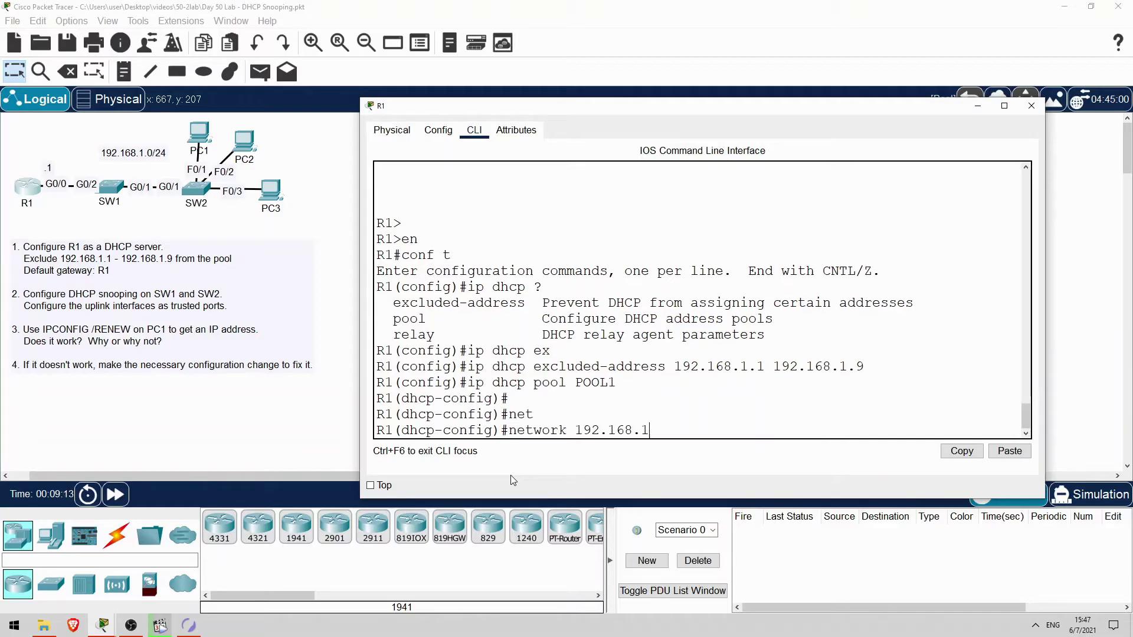
type(".0 255.255.255.0")
key("Return")
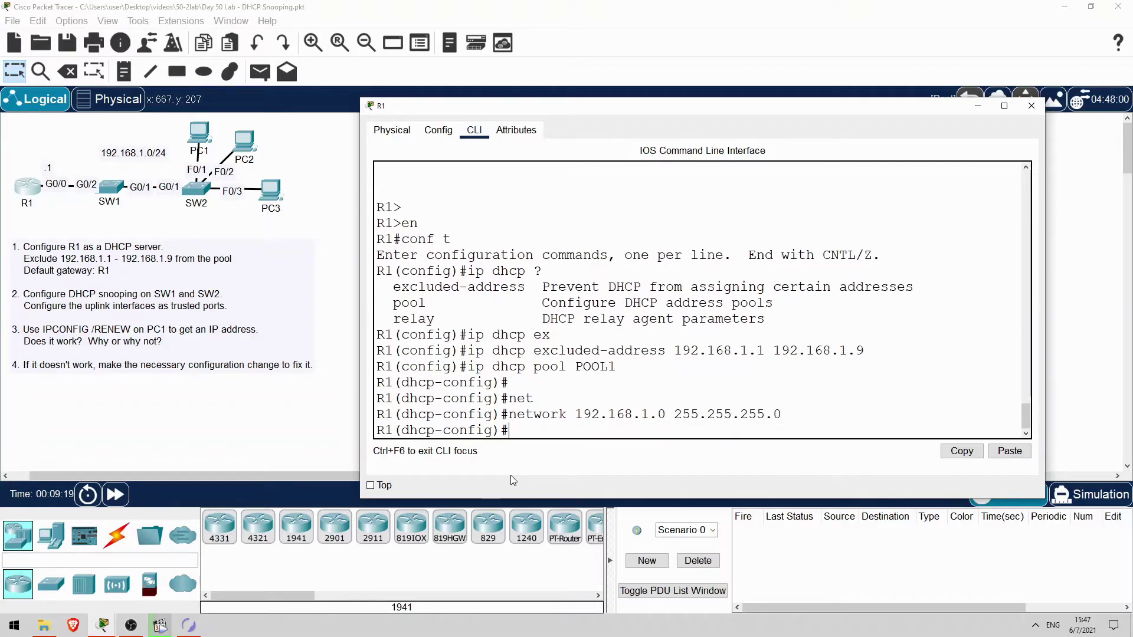
type("def")
key("Tab")
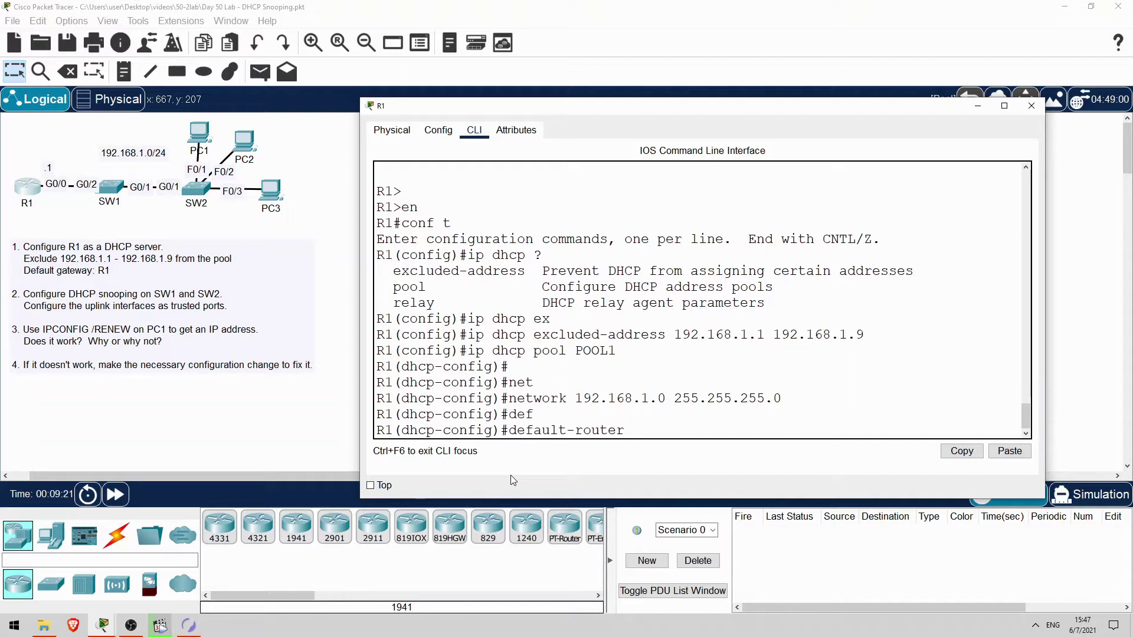
type("192.168.1.1")
key("Return")
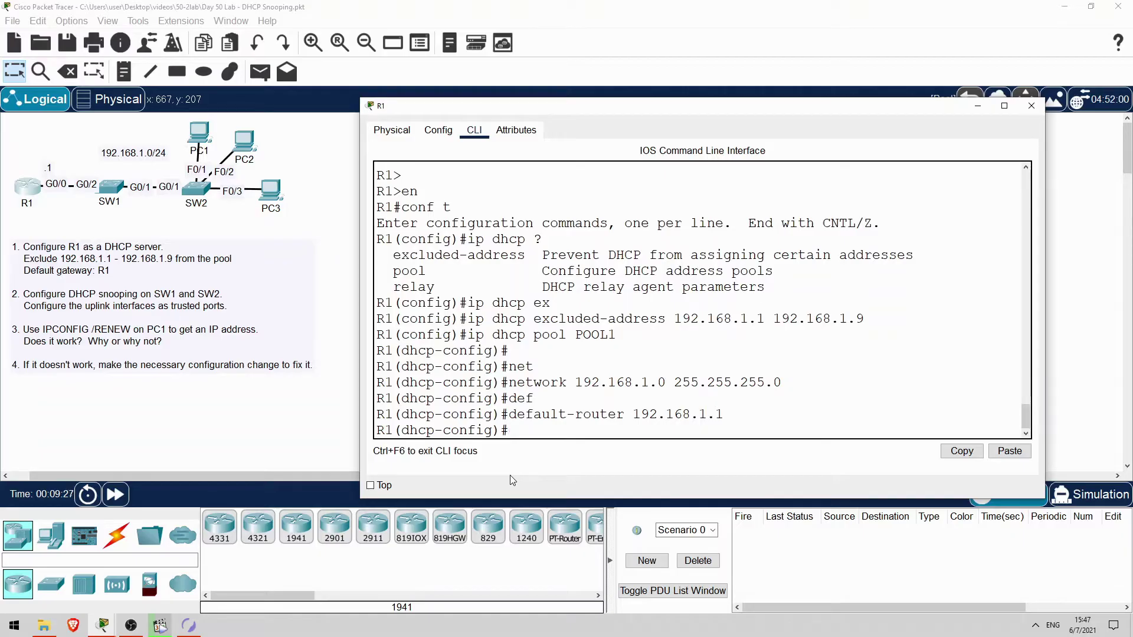
Close R1's console and enter global configuration mode on SW1
left_click(342, 190)
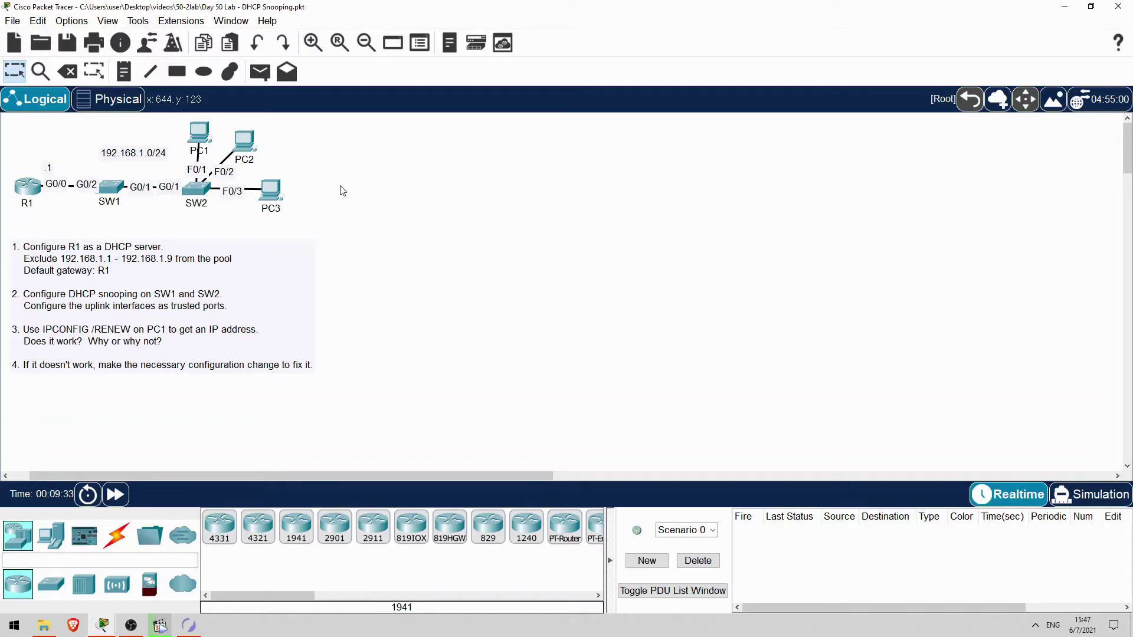
left_click(111, 187)
key("Return")
key("Return")
type("en")
key("Return")
type("conf t")
key("Return")
Enable DHCP snooping globally on SW1 and for VLAN 1
type("ip")
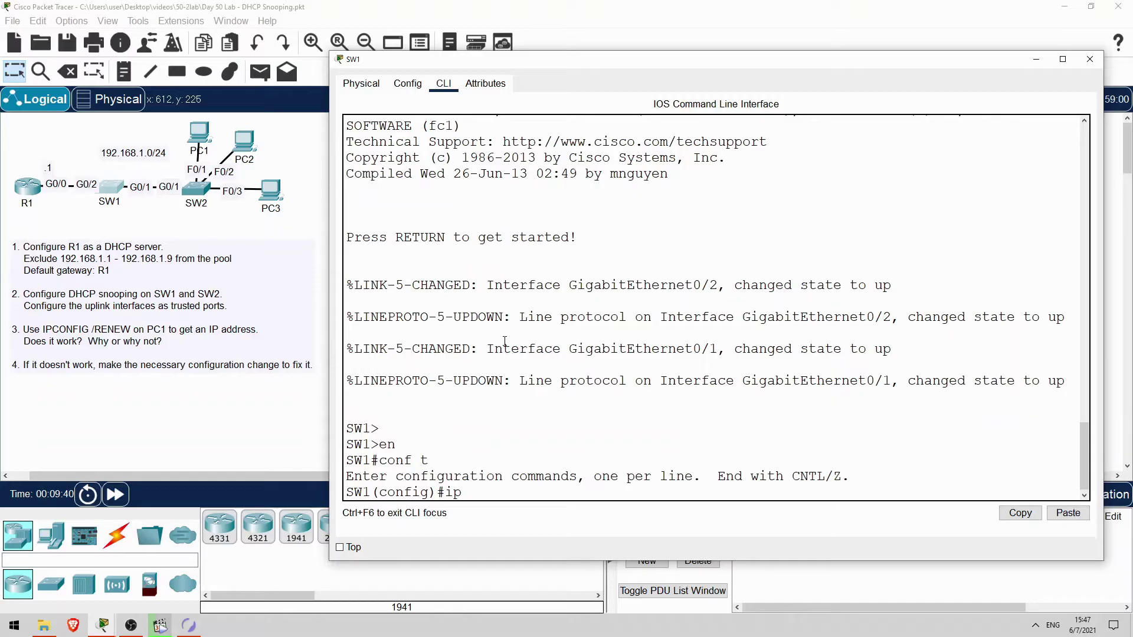
type(" dhc")
key("Tab")
type("sn")
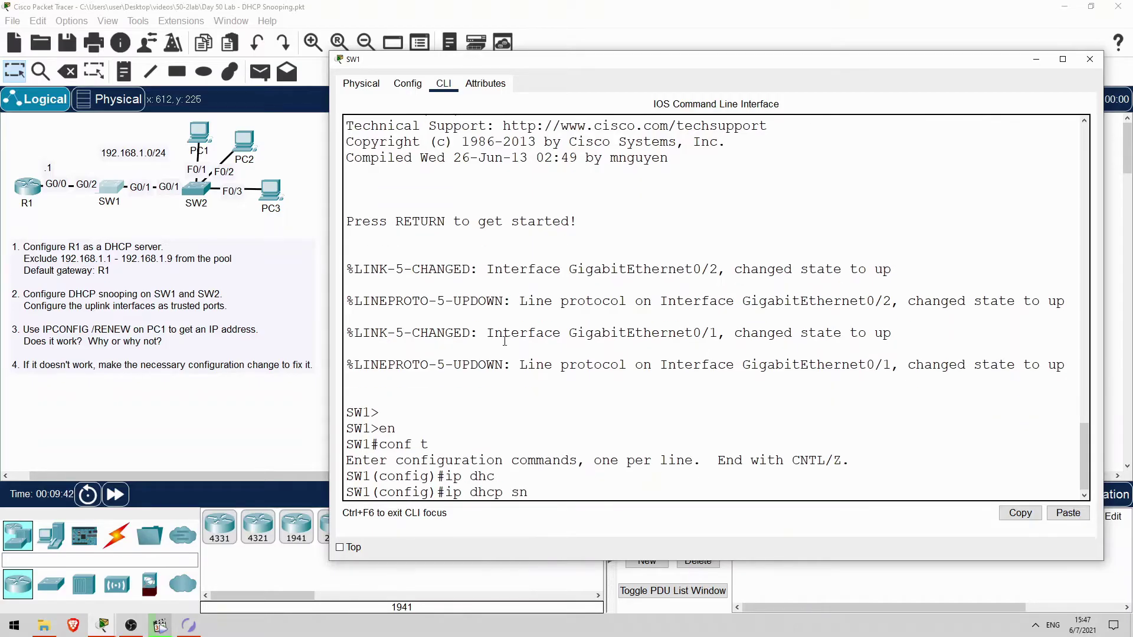
type("oo")
key("Tab")
key("Return")
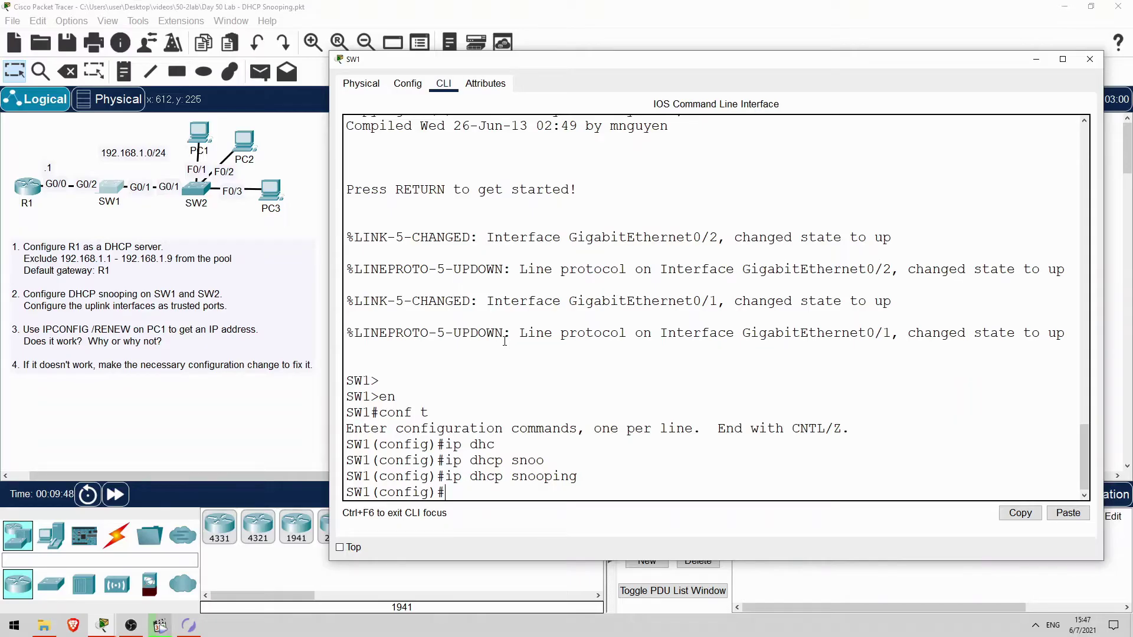
key("Up")
type("?")
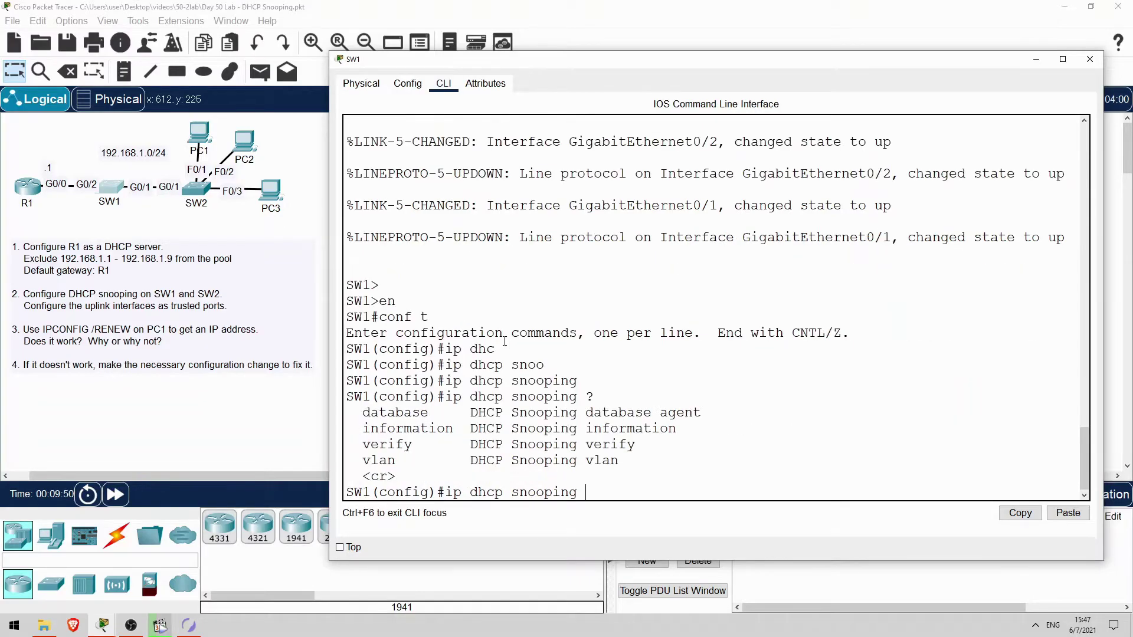
left_click_drag(366, 460, 396, 460)
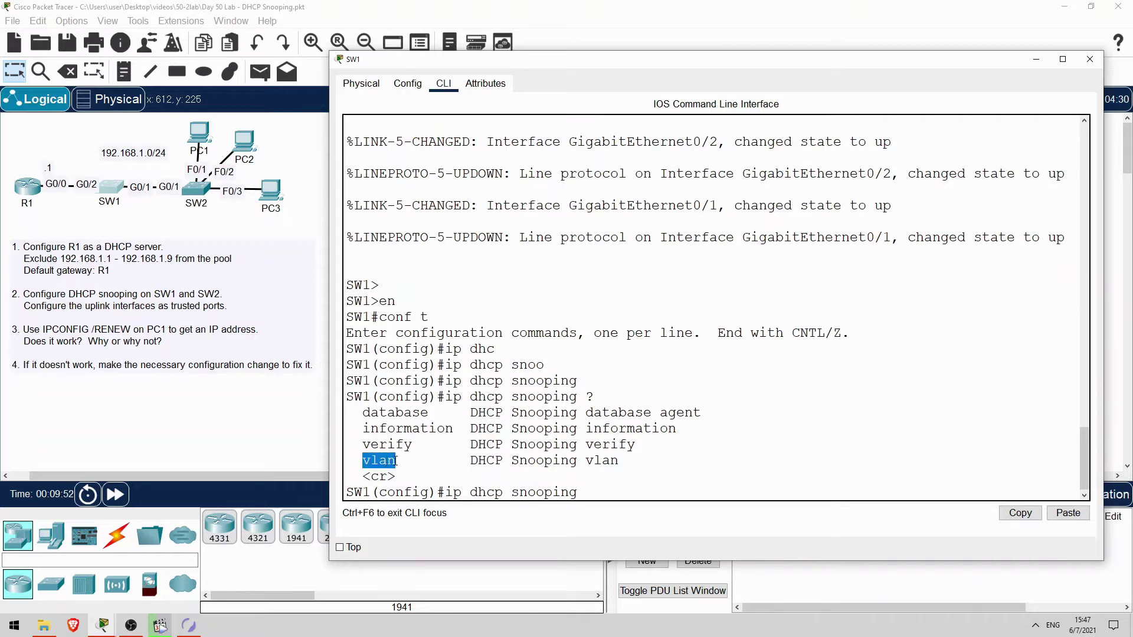
left_click(611, 494)
type("vlan")
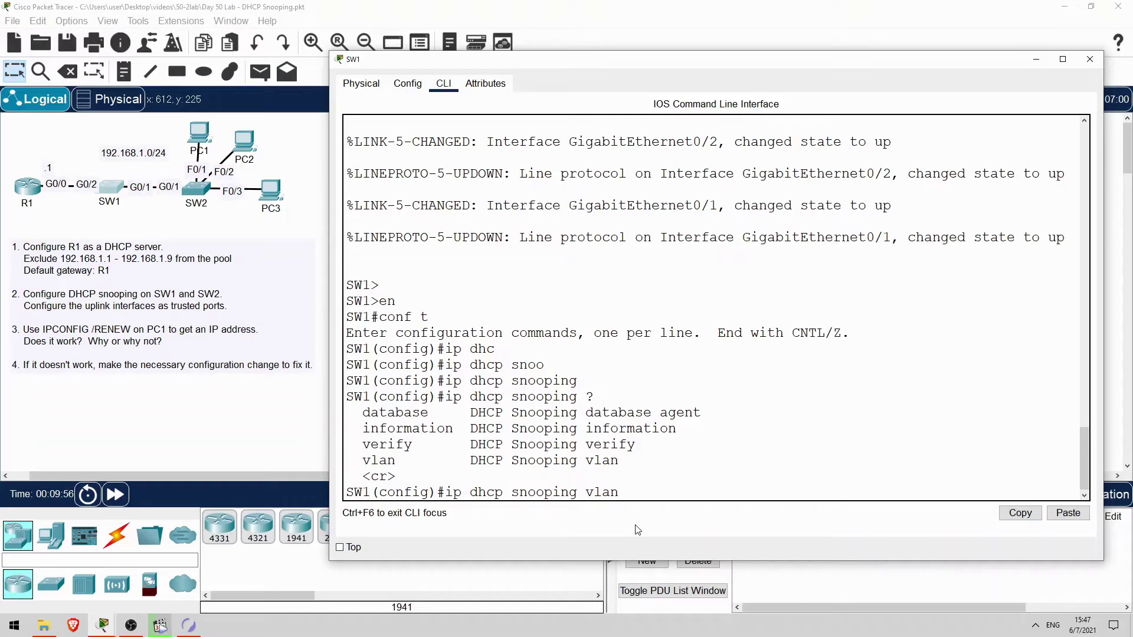
type(" 1")
key("Return")
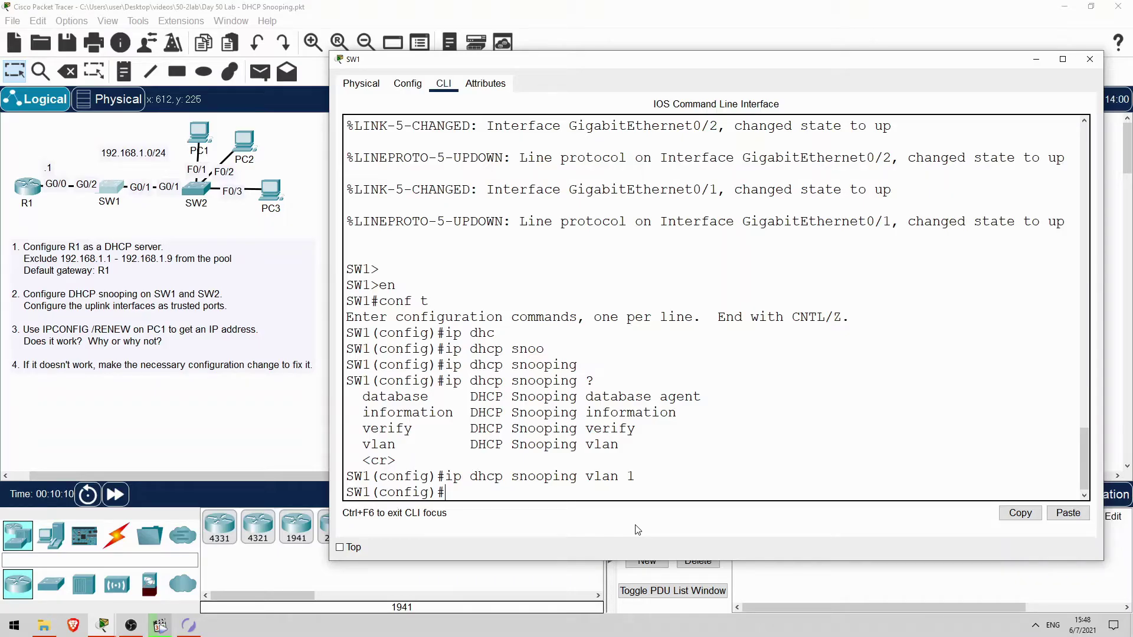
Make interface G0/2 a trusted DHCP snooping port, then exit interface mode
type("int g0/2")
key("Return")
type("ip dhc")
key("Tab")
type("snoo")
key("Tab")
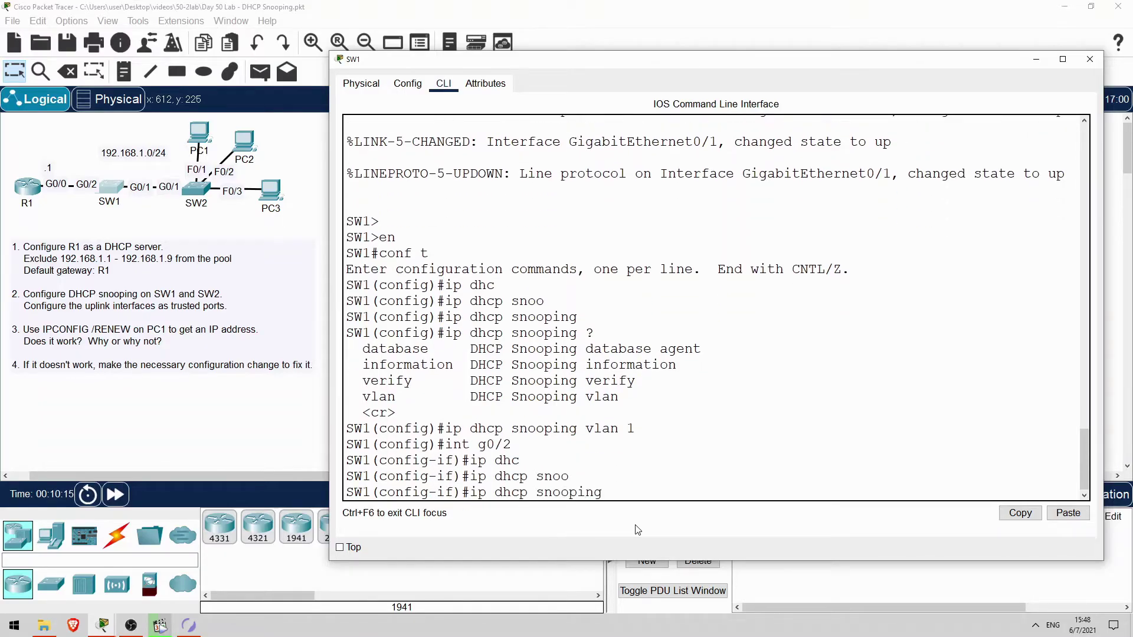
type("trust")
key("Return")
type("exit")
key("Return")
key("Return")
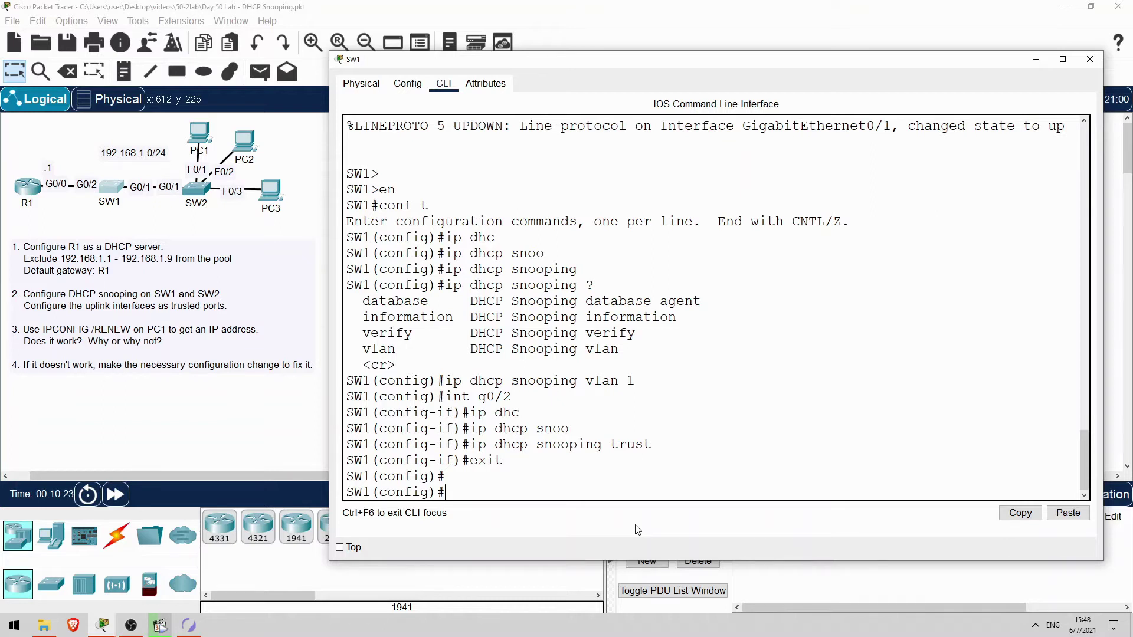
Open SW2's CLI and enter global configuration mode
left_click(300, 459)
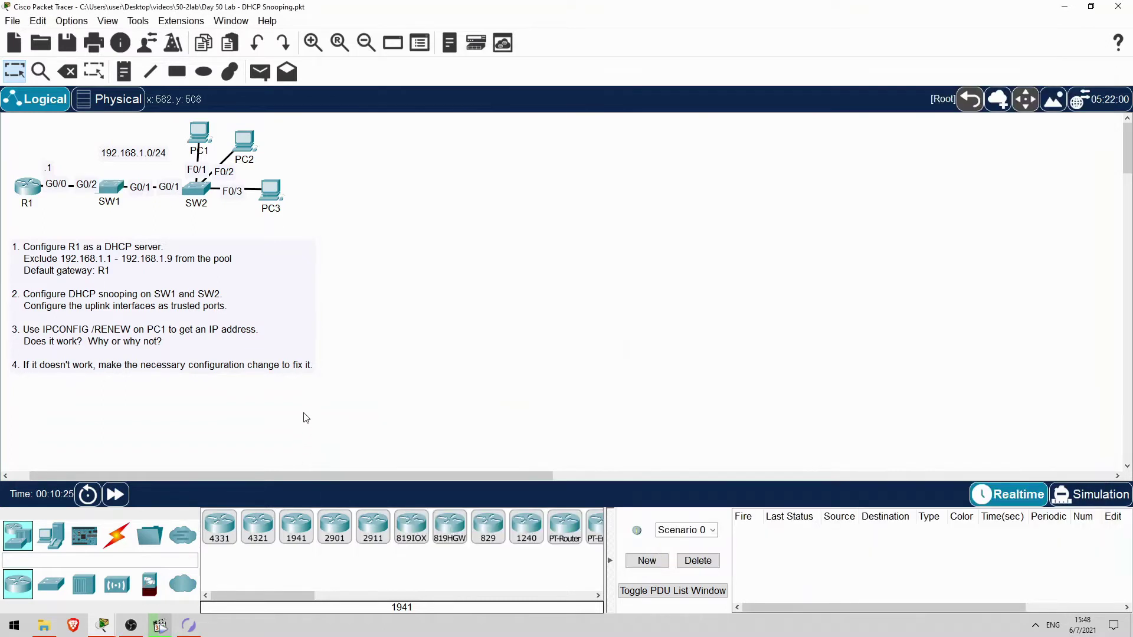
left_click(193, 188)
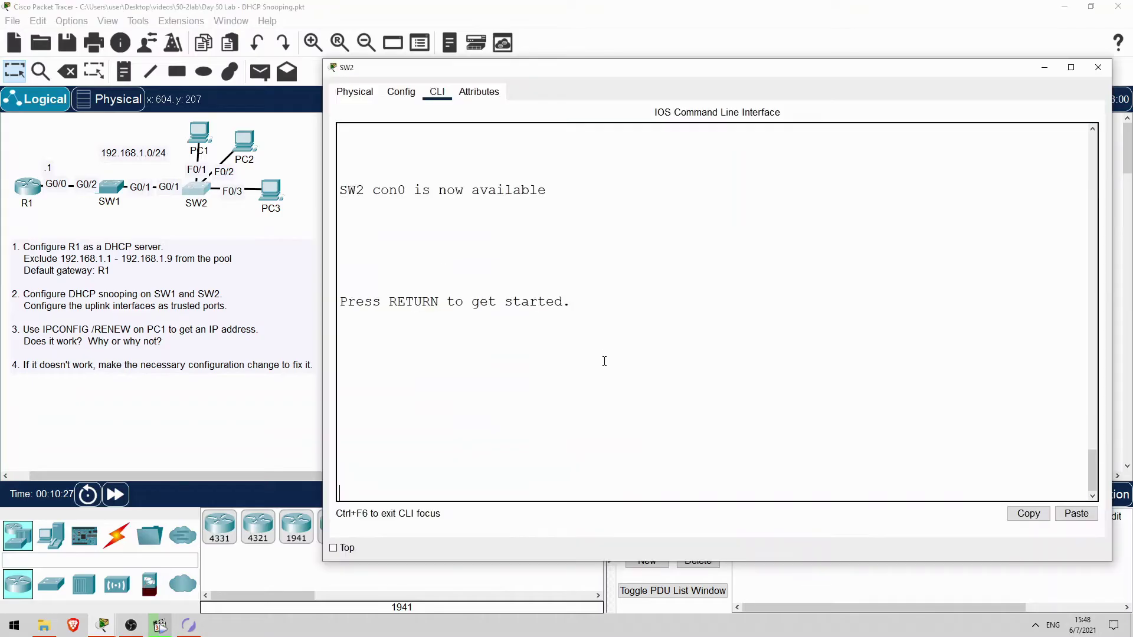
key("Return")
key("Return")
type("en")
key("Return")
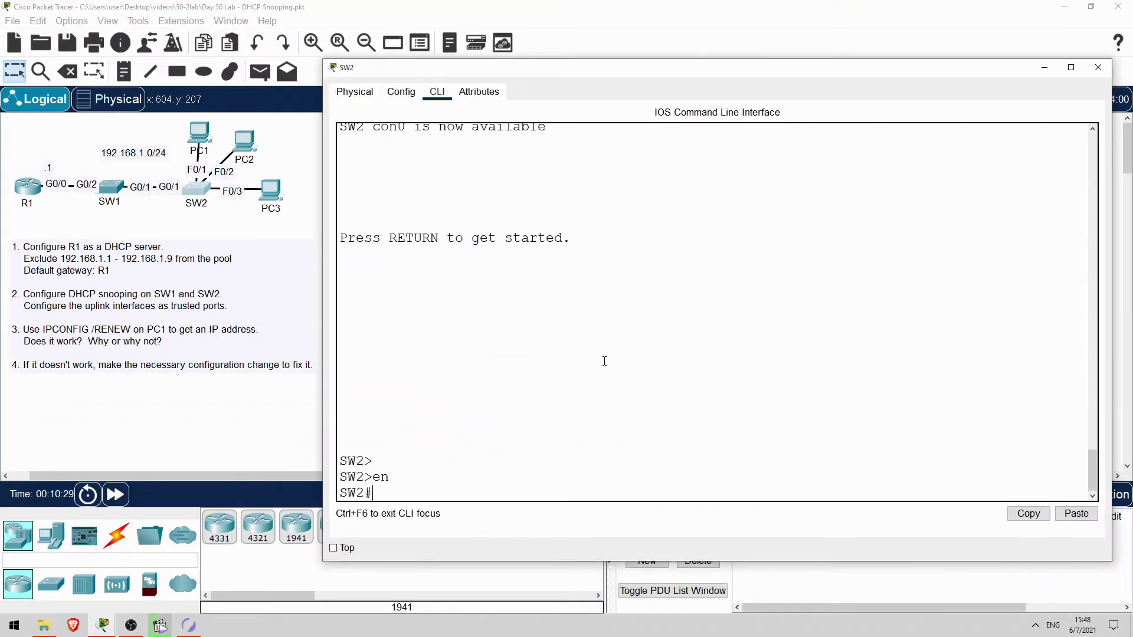
type("conf t")
key("Return")
Enable DHCP snooping globally on SW2 and for VLAN 1
type("ip dhc")
key("Tab")
type("snoo")
key("Tab")
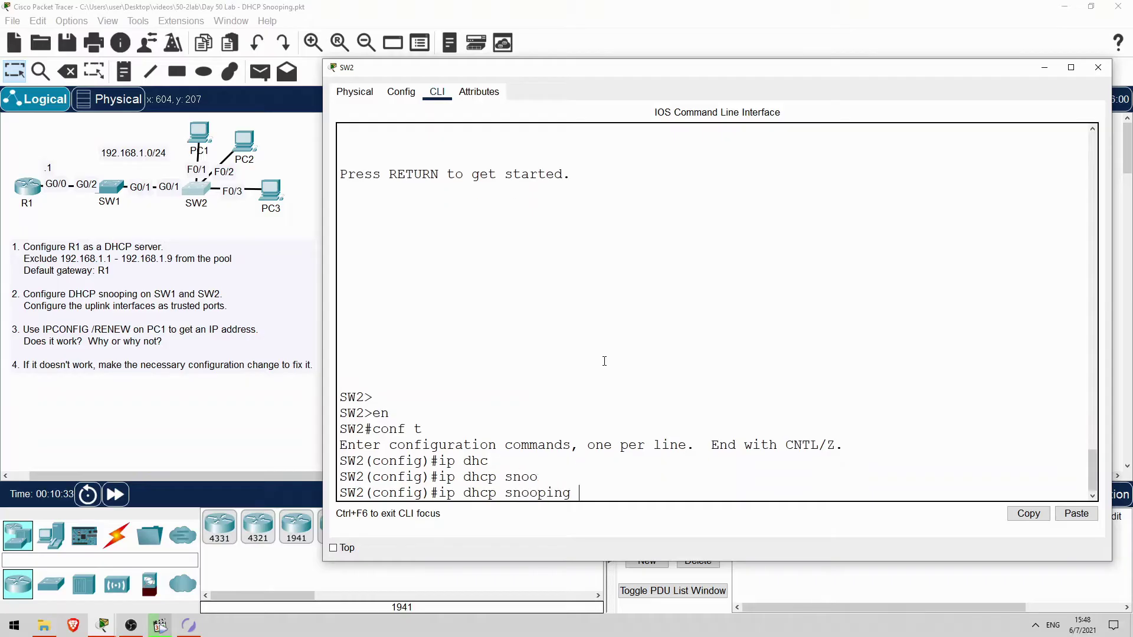
key("Return")
key("Up")
type("vlan 1")
key("Return")
key("Return")
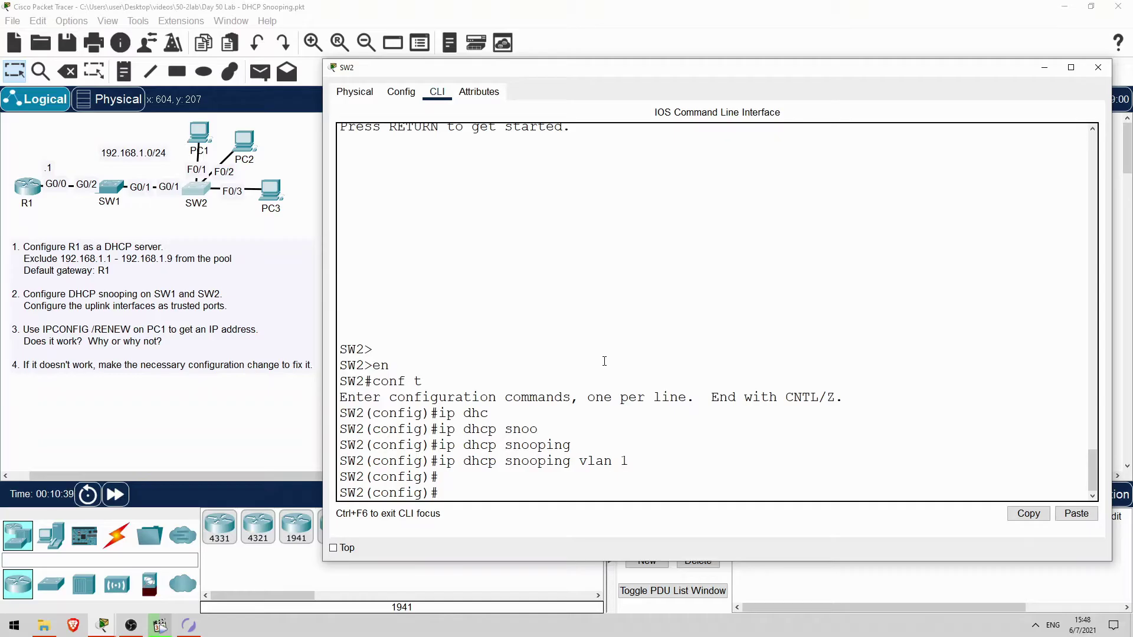
Make the G0/1 uplink a trusted DHCP snooping port, then exit interface mode
type("int g0/1")
key("Return")
type("ip dhc")
key("Tab")
type("snoo")
key("Tab")
type("trust")
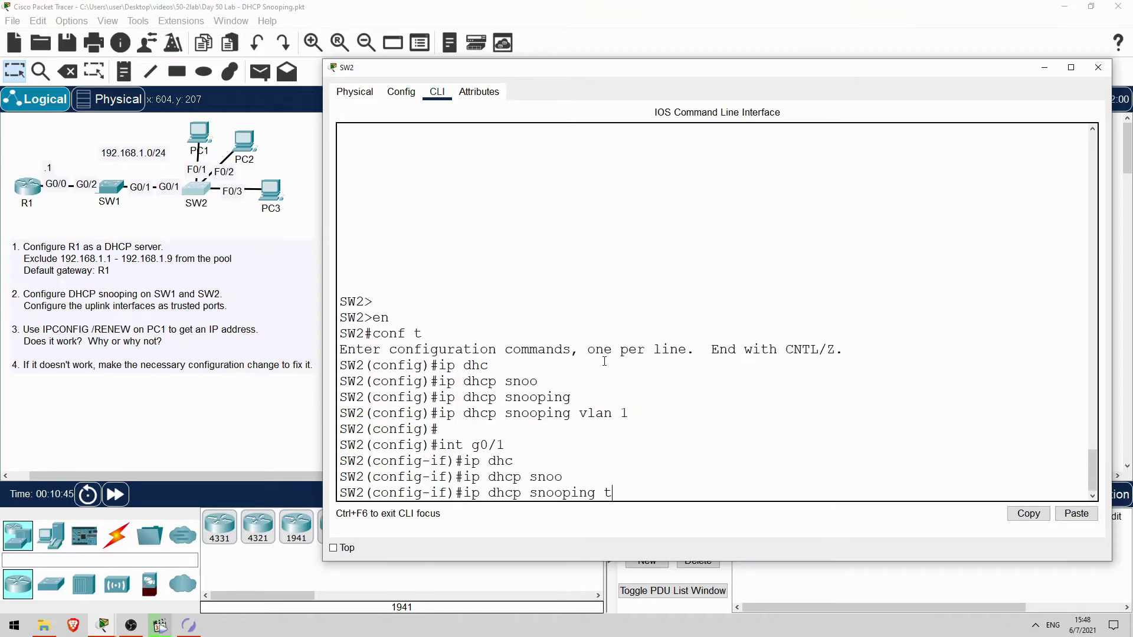
key("Return")
type("exit")
key("Return")
key("Return")
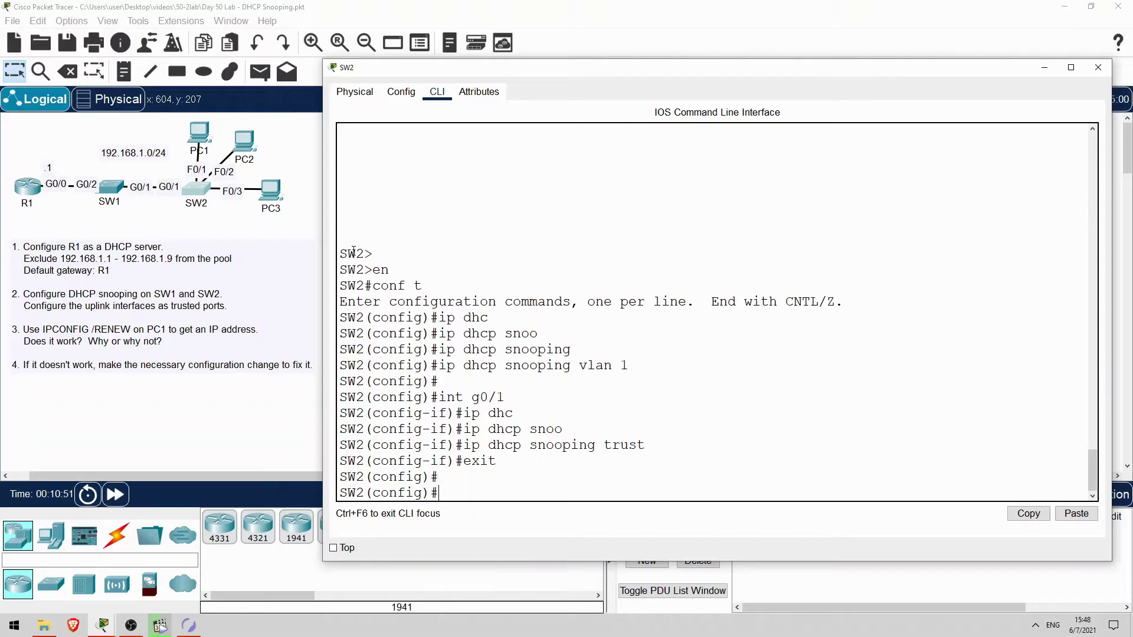
Run ipconfig /renew in PC1's Command Prompt and note the 'DHCP request failed' result
left_click(190, 127)
left_click(190, 126)
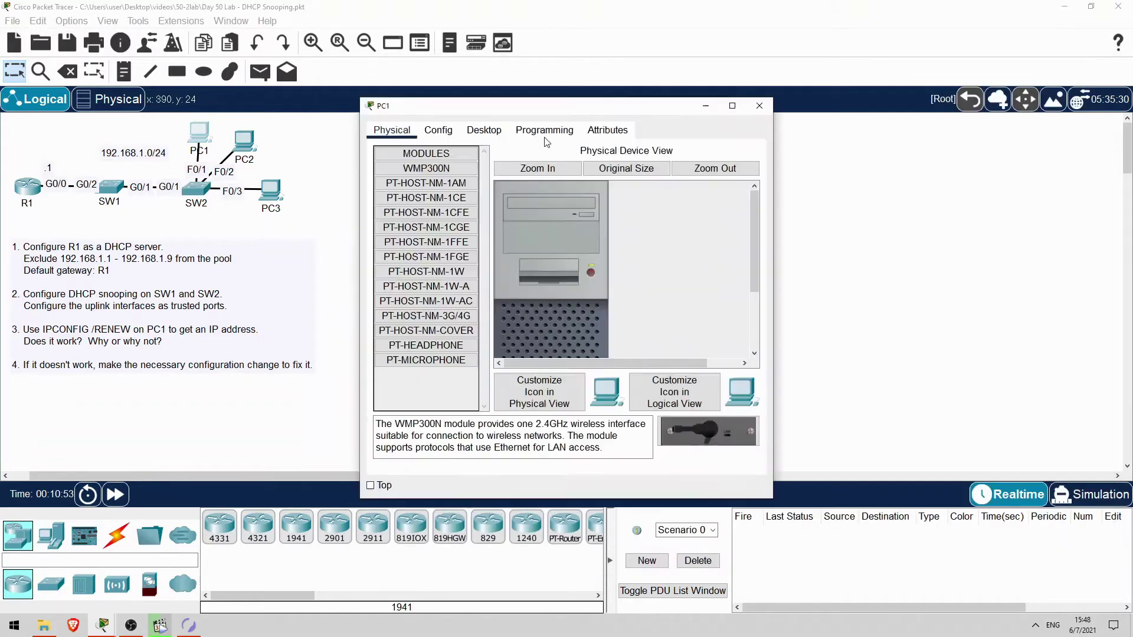
left_click(484, 129)
left_click(645, 183)
key("Return")
type("ipconfig /renew")
key("Return")
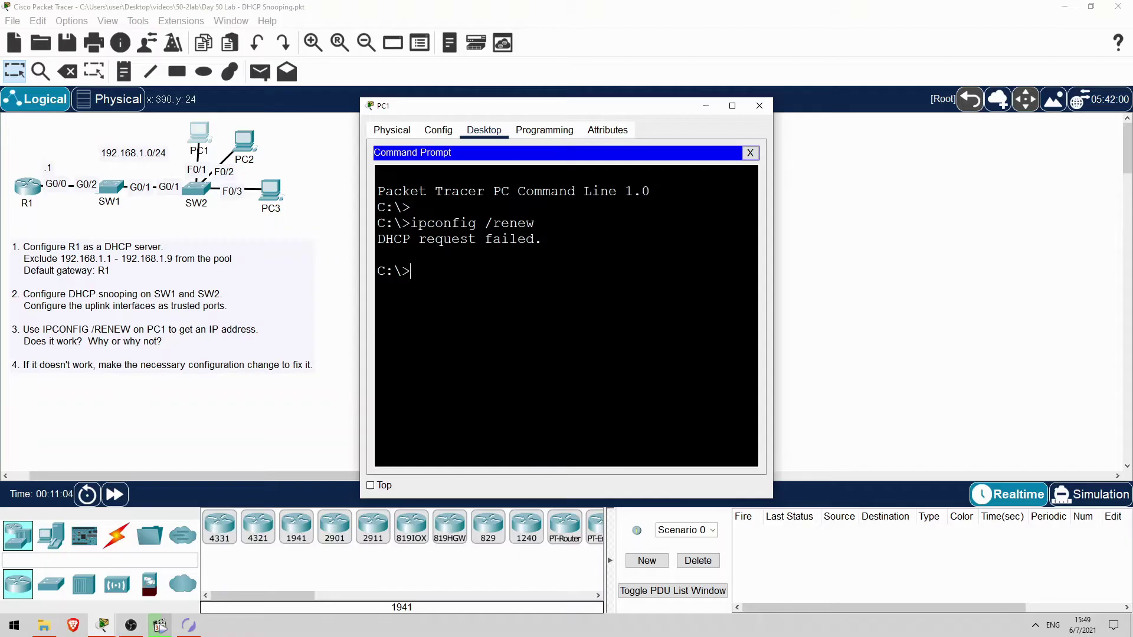
left_click_drag(377, 239, 525, 244)
Switch to Simulation mode and rerun ipconfig /renew on PC1
left_click(930, 335)
left_click(1083, 491)
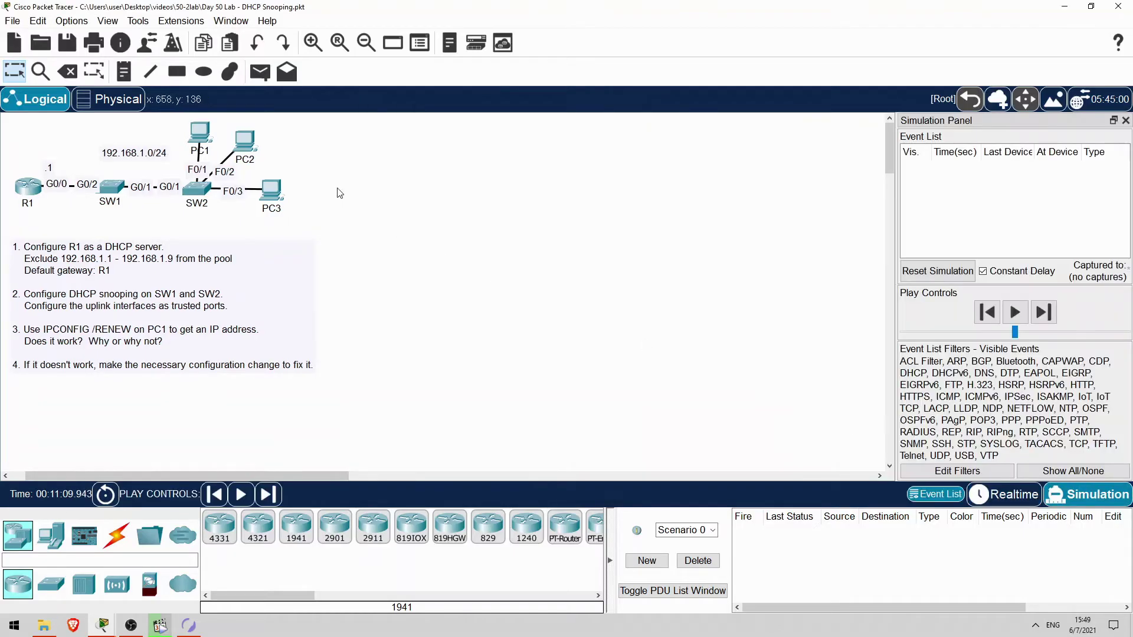
left_click(199, 132)
key("Up")
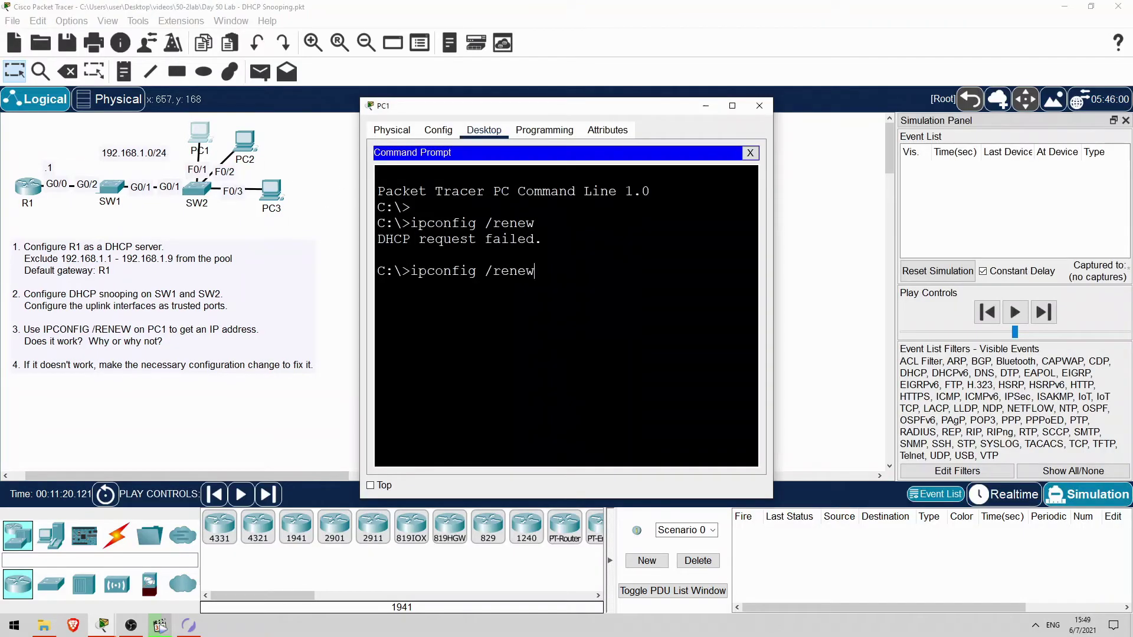
key("Return")
Step the simulation forward until the DHCP frame reaches SW1 and inspect that event
left_click(1054, 314)
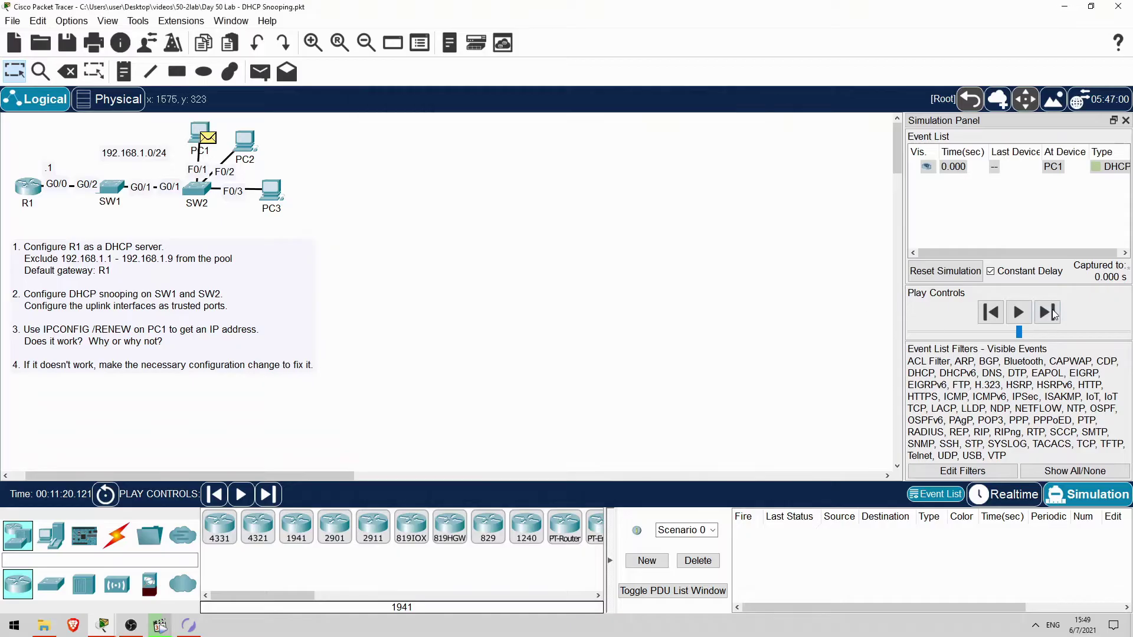
left_click(1048, 313)
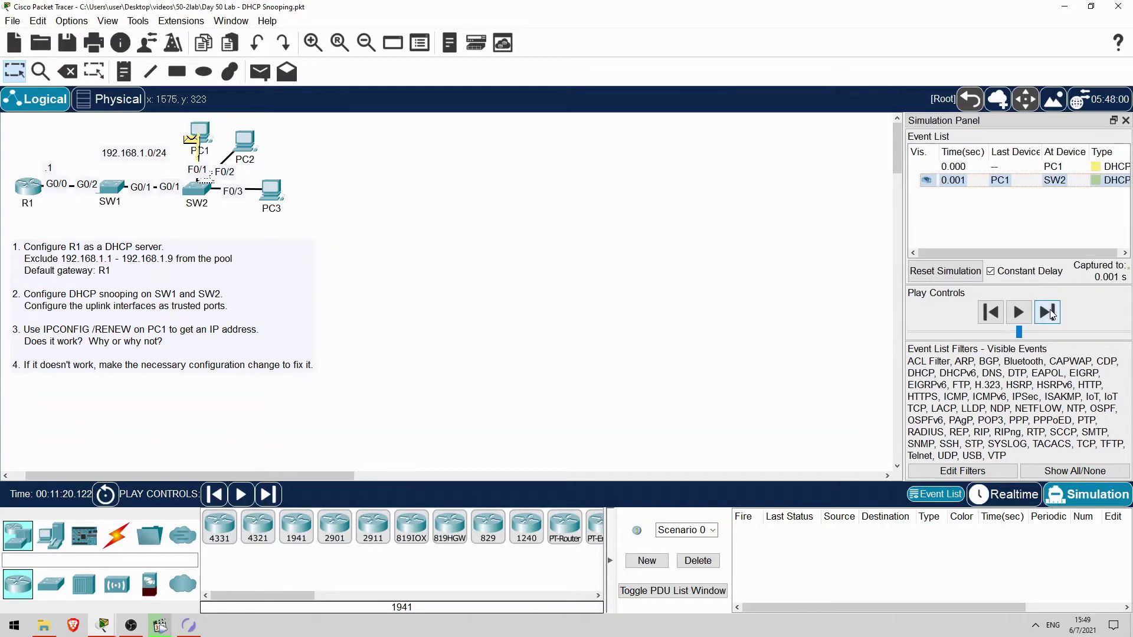
left_click(1049, 313)
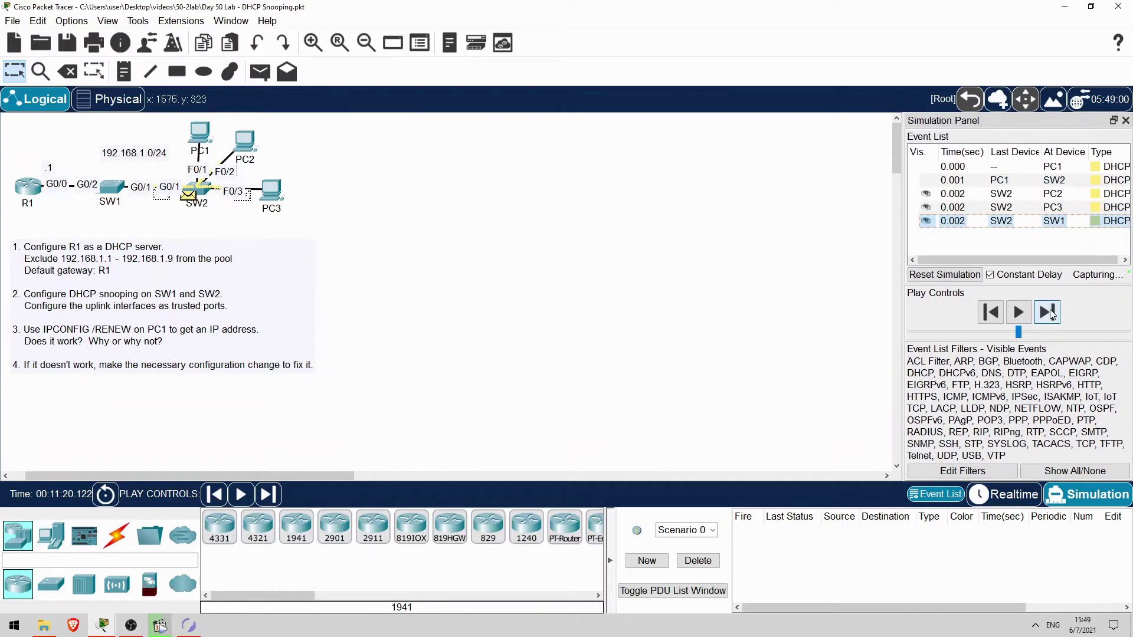
left_click(1049, 313)
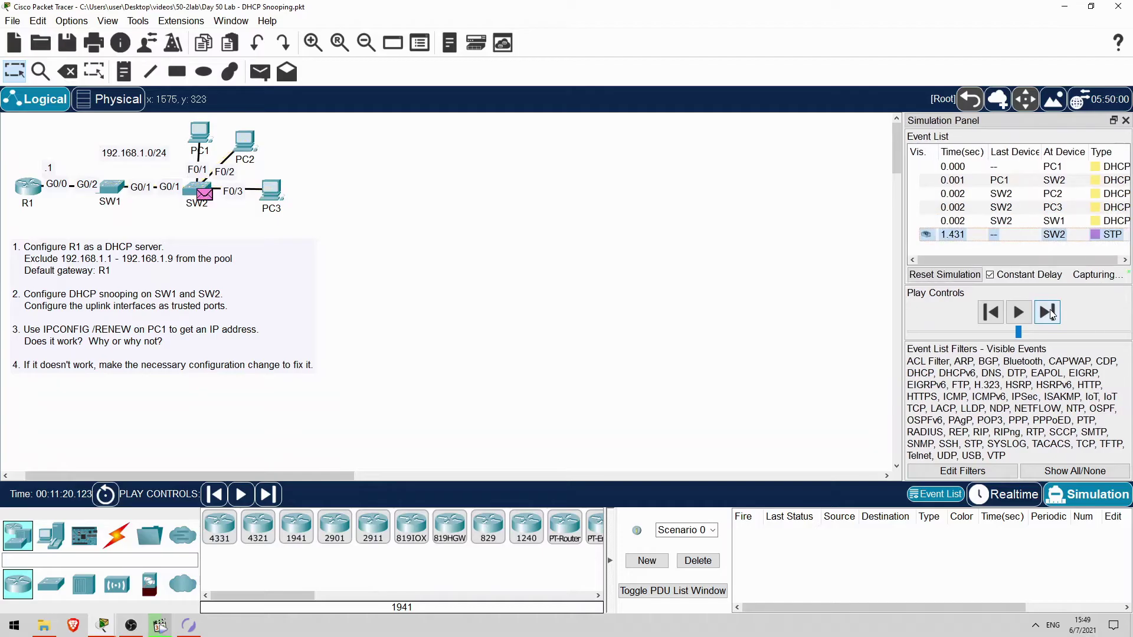
left_click(1083, 222)
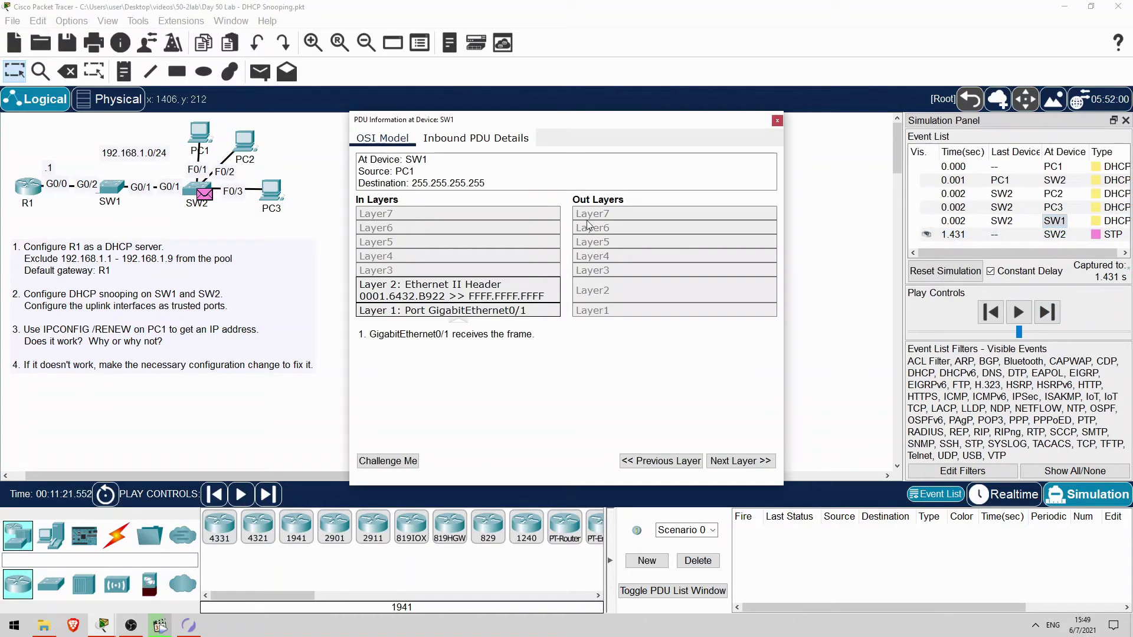
Check SW1's inbound PDU details for the DHCP Agent Information Option (0x52), then close the window
left_click(475, 138)
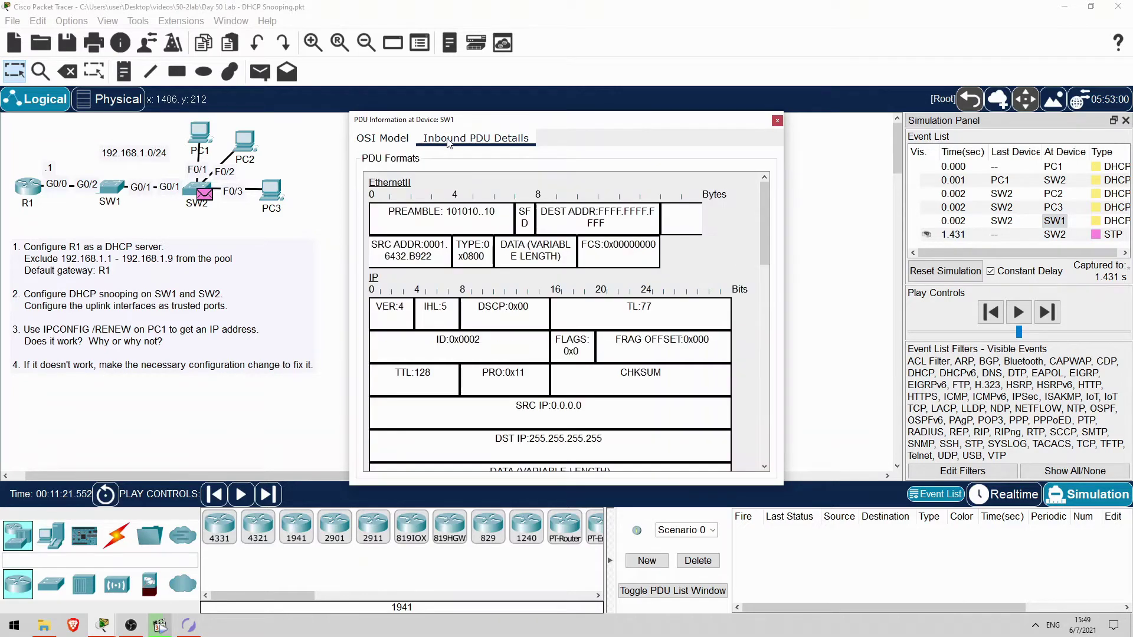
left_click_drag(763, 204, 690, 442)
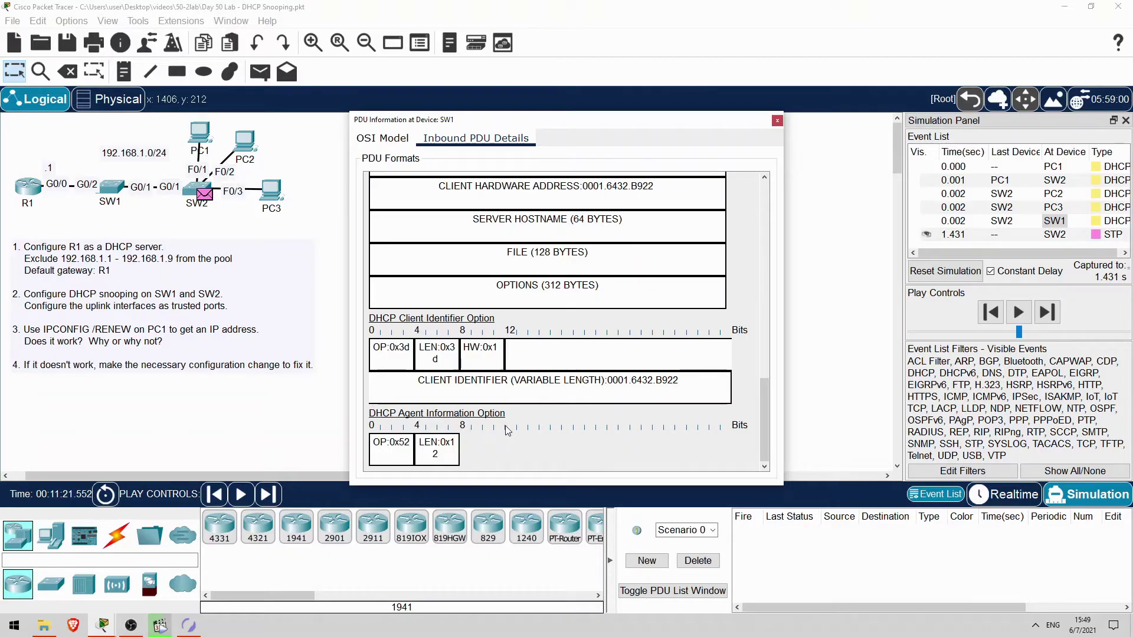
left_click(777, 120)
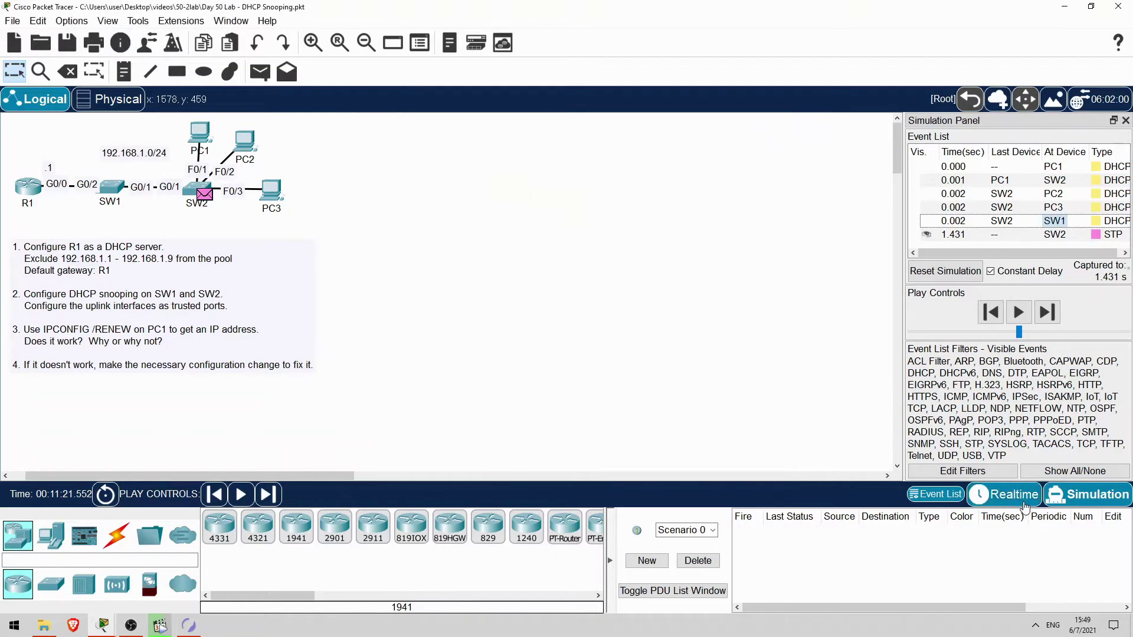
Return to Realtime and apply 'no ip dhcp snooping information option' on SW1
left_click(1006, 494)
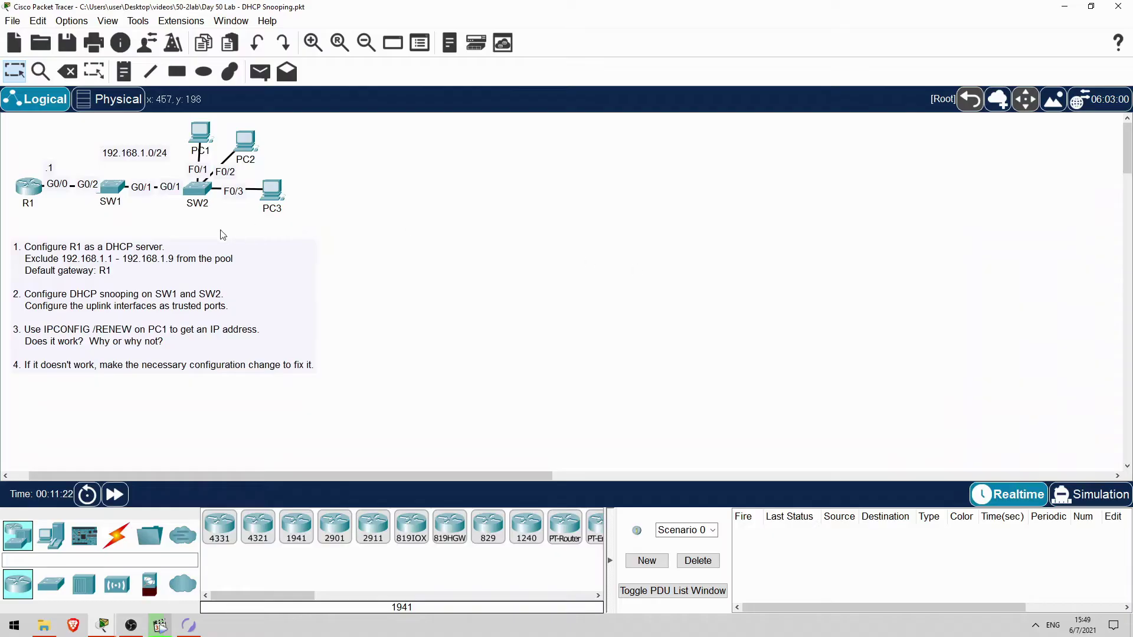
left_click(112, 189)
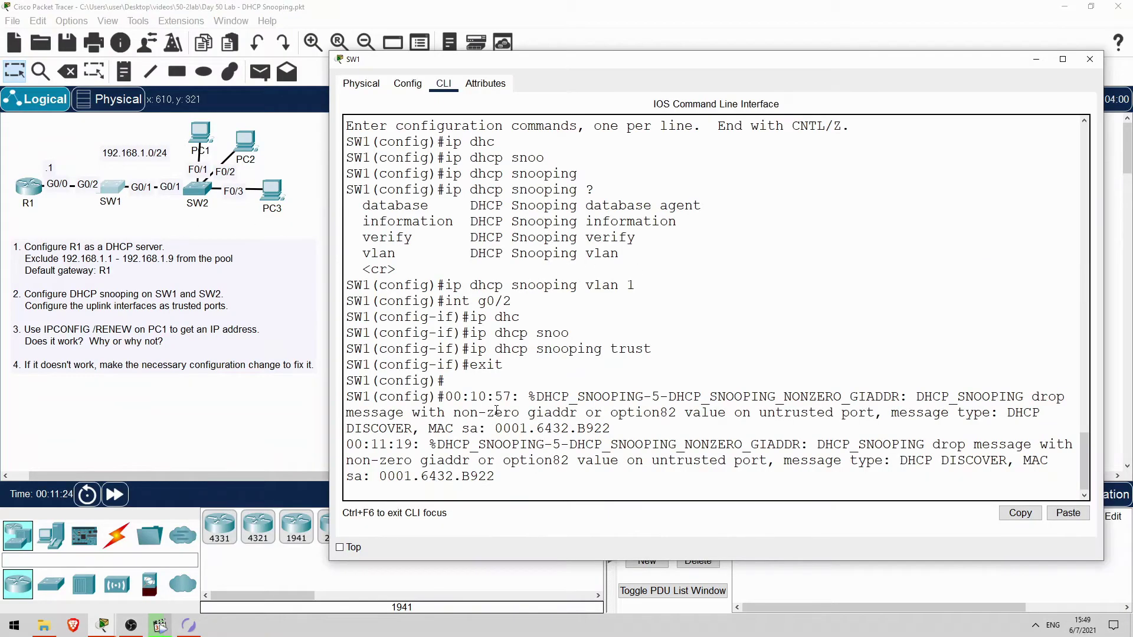
key("Return")
key("Return")
type("no ip dhc")
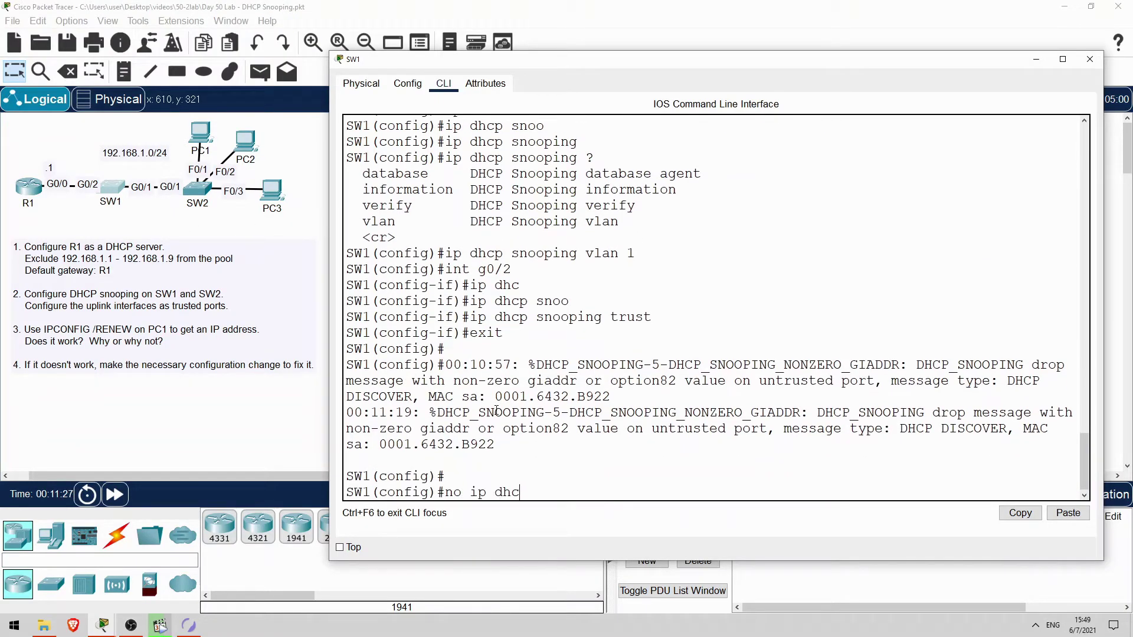
key("Tab")
type("snoo")
key("Tab")
type("inf")
key("Tab")
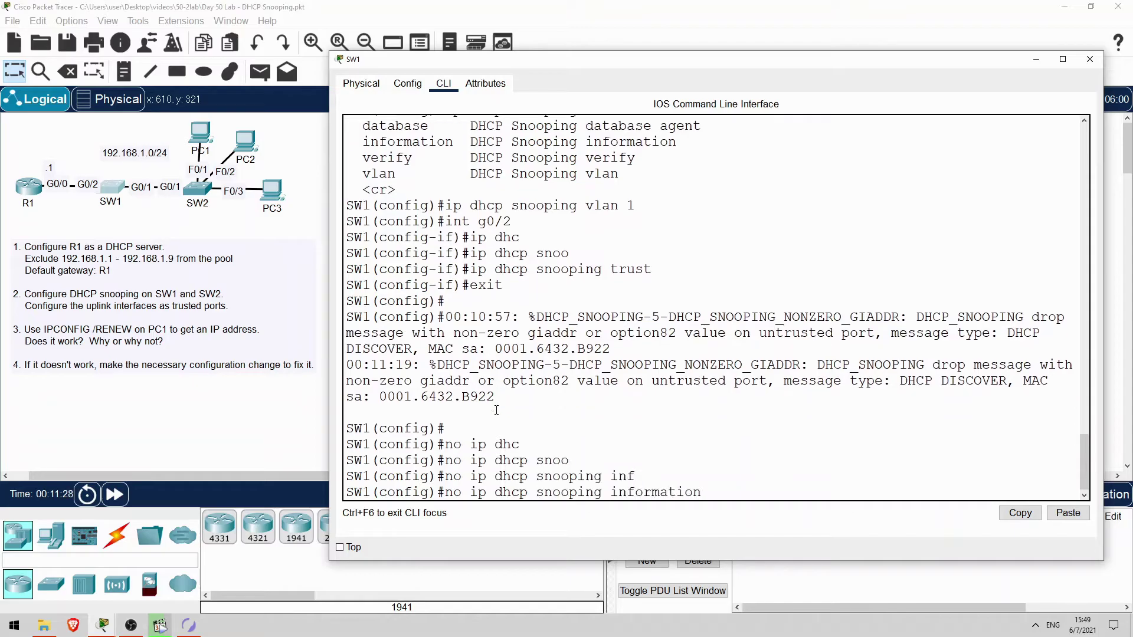
type("op")
key("Tab")
key("Return")
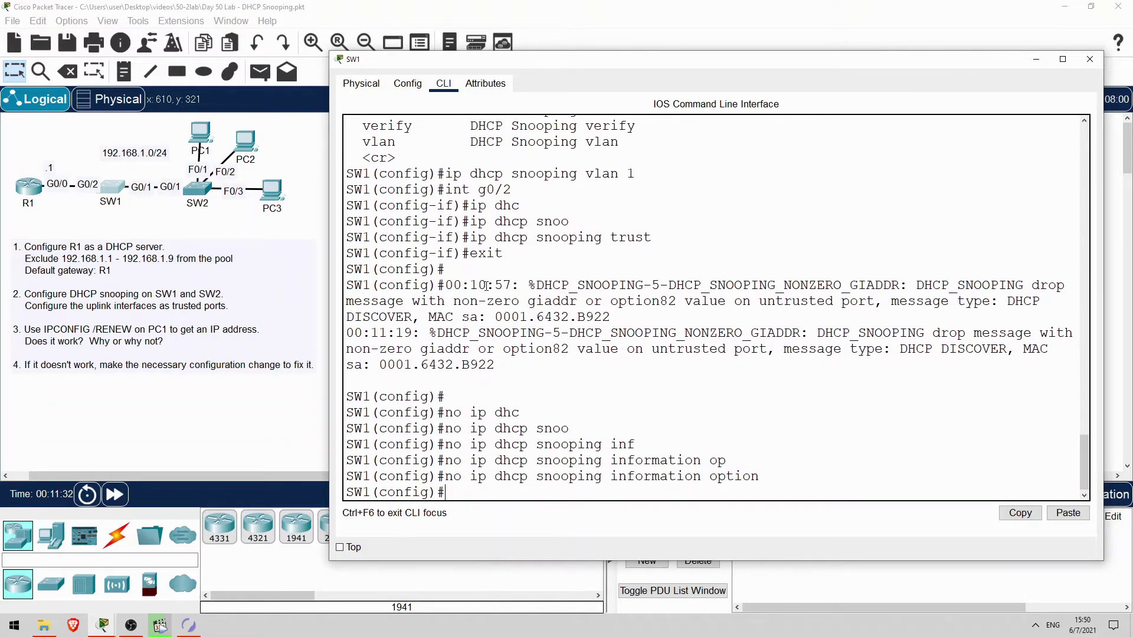
Review SW1's log messages showing option82 drops on an untrusted port
left_click_drag(462, 285, 592, 366)
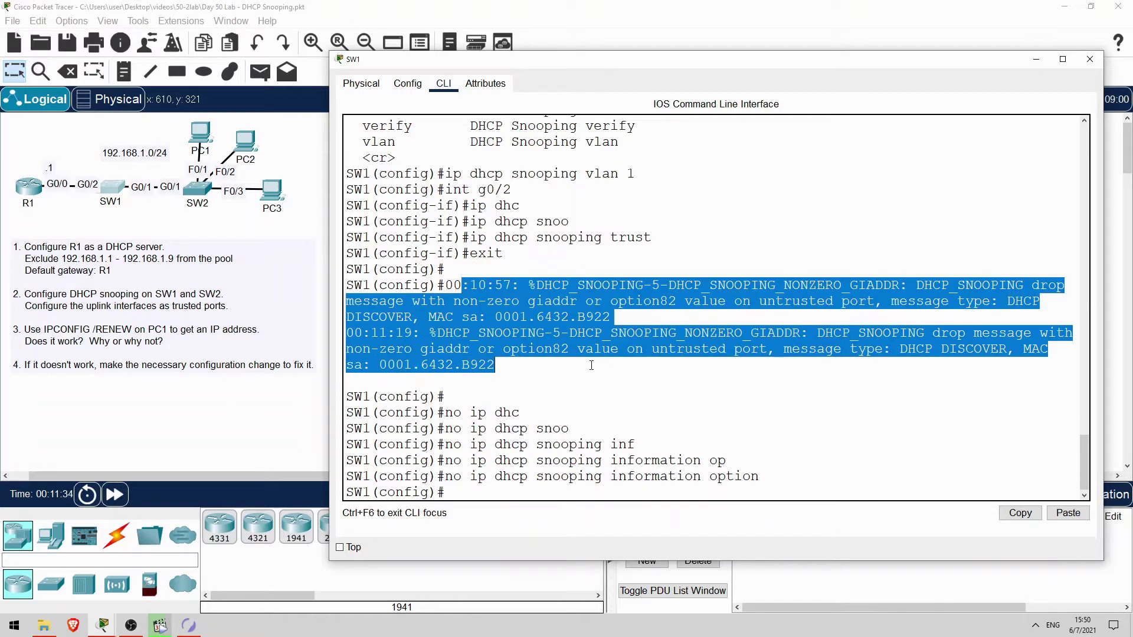
left_click(591, 365)
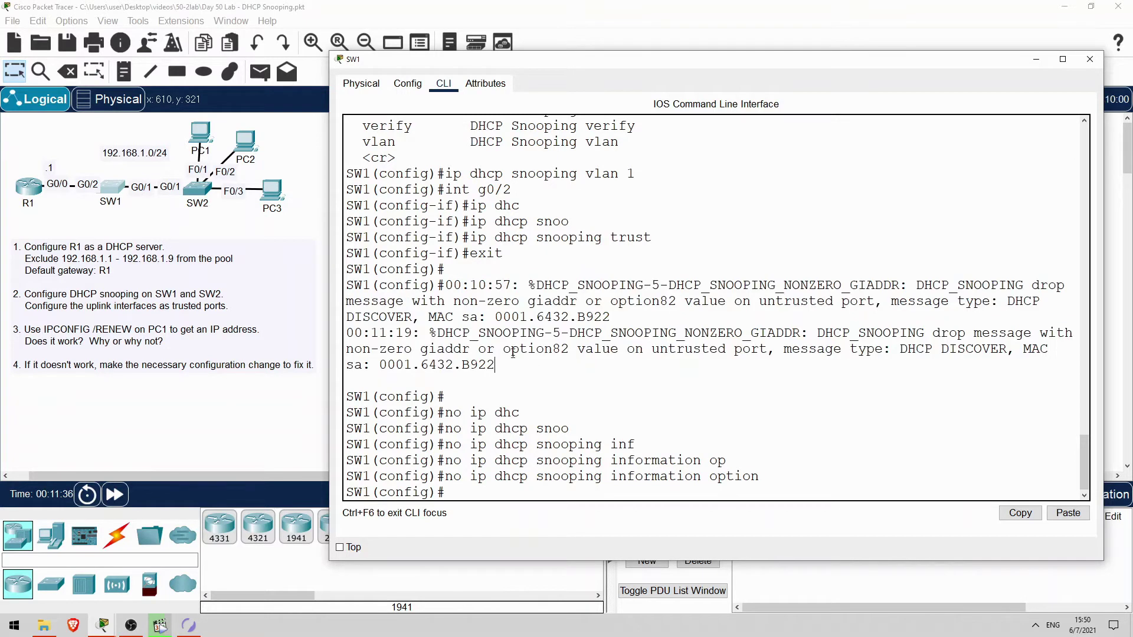
left_click_drag(505, 350, 767, 350)
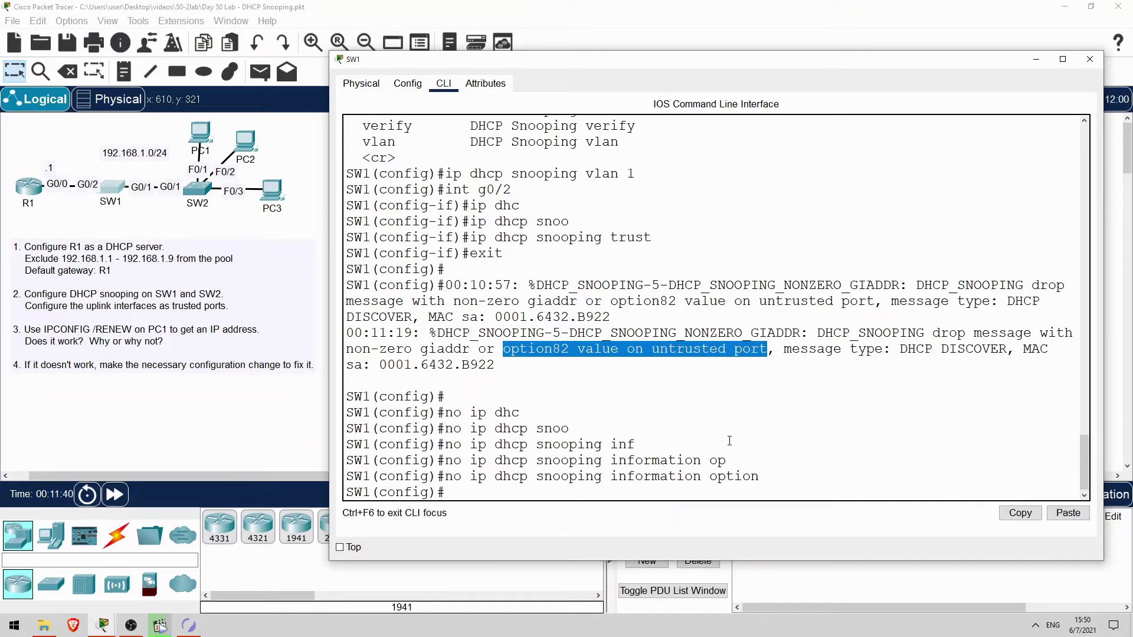
Enter 'no ip dhcp snooping information option' on SW2 to stop option 82 insertion
left_click(506, 493)
left_click(197, 187)
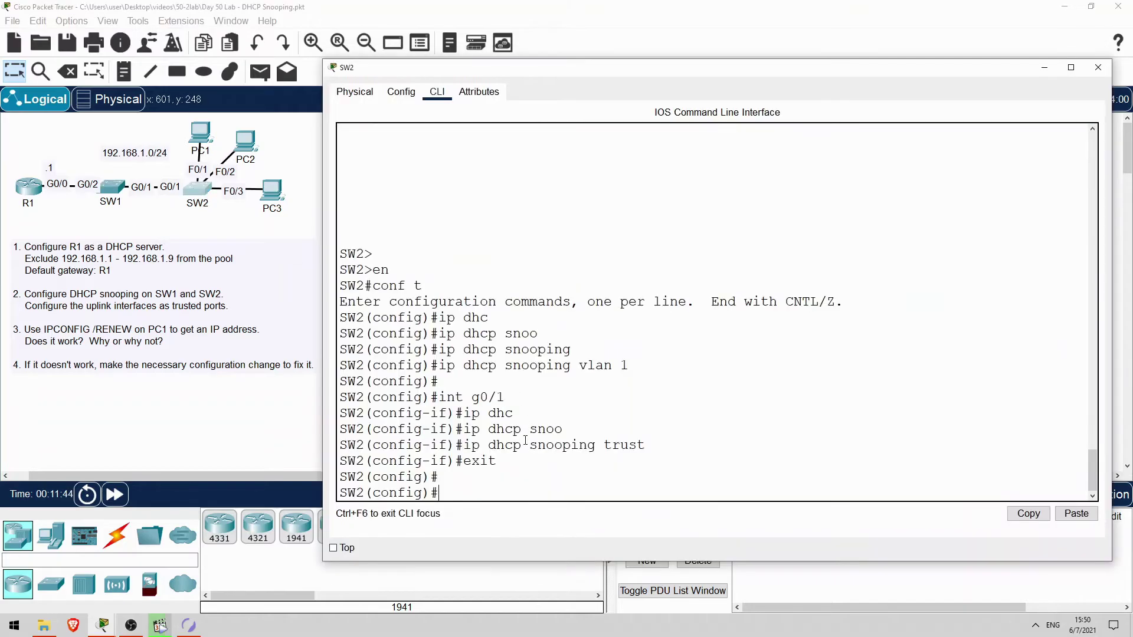
type("no ip dhc")
key("Tab")
type("snoo")
key("Tab")
type("inf")
key("Tab")
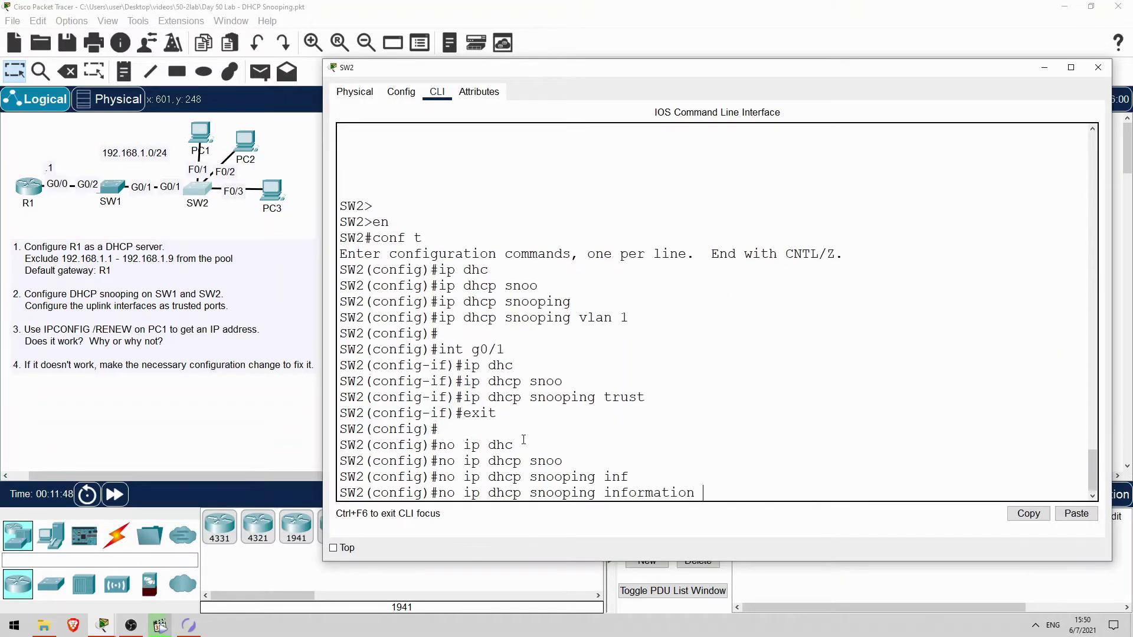
type("op")
key("Tab")
key("Return")
key("Return")
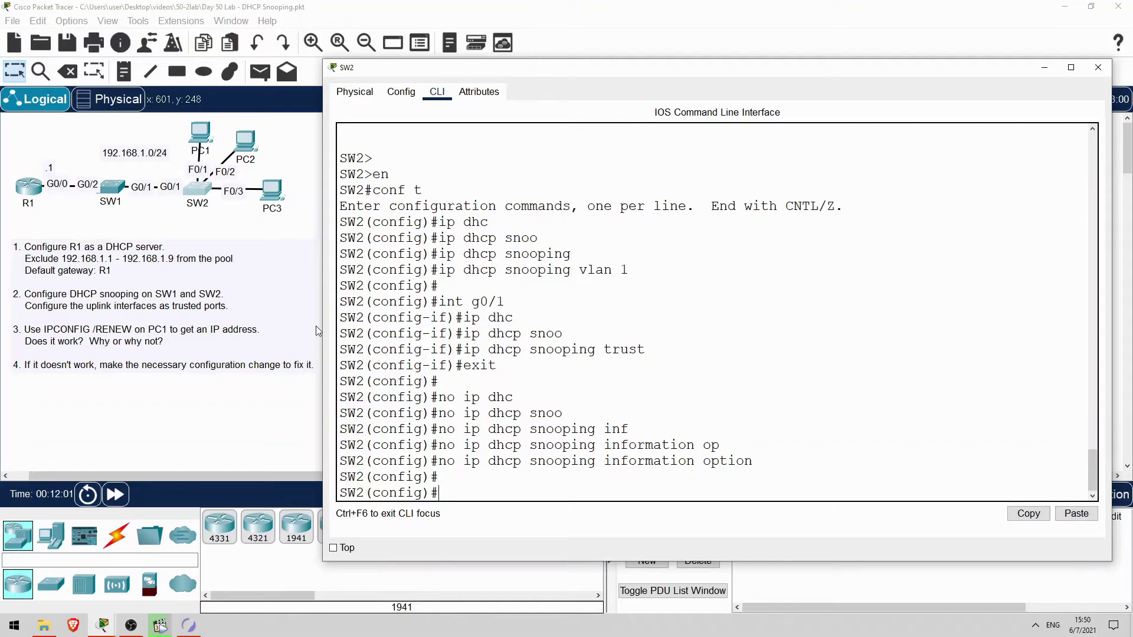
Rerun ipconfig /renew on PC1 and confirm address 192.168.1.10 with gateway 192.168.1.1
left_click(301, 161)
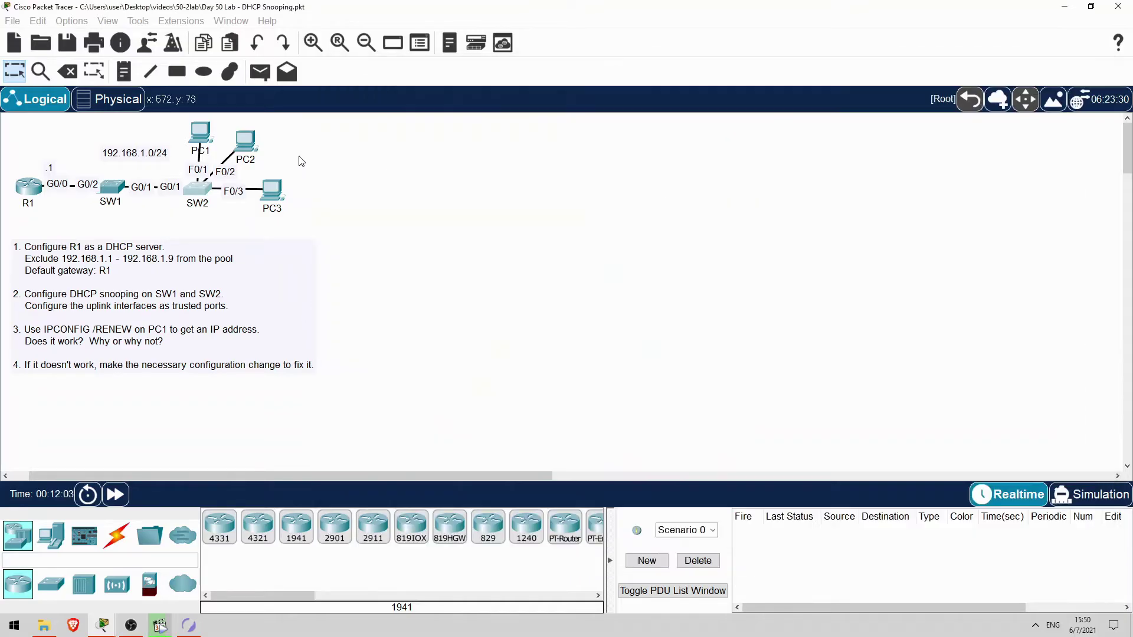
left_click(200, 132)
key("Up")
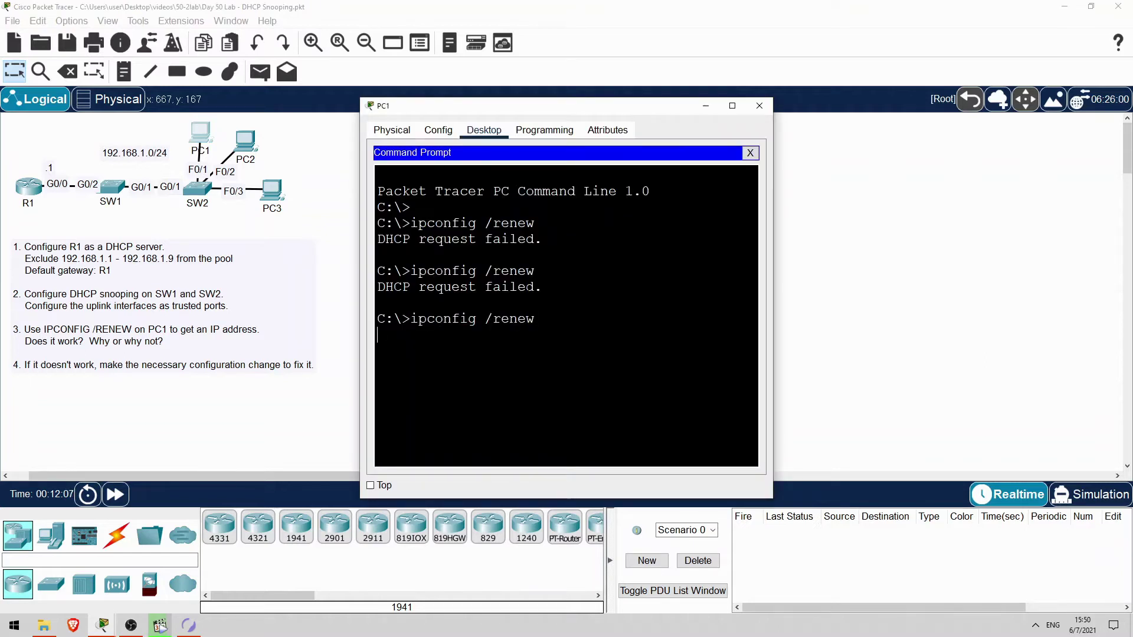
left_click_drag(773, 304, 917, 304)
left_click_drag(683, 350, 783, 350)
left_click_drag(686, 383, 774, 382)
key("ctrl+c")
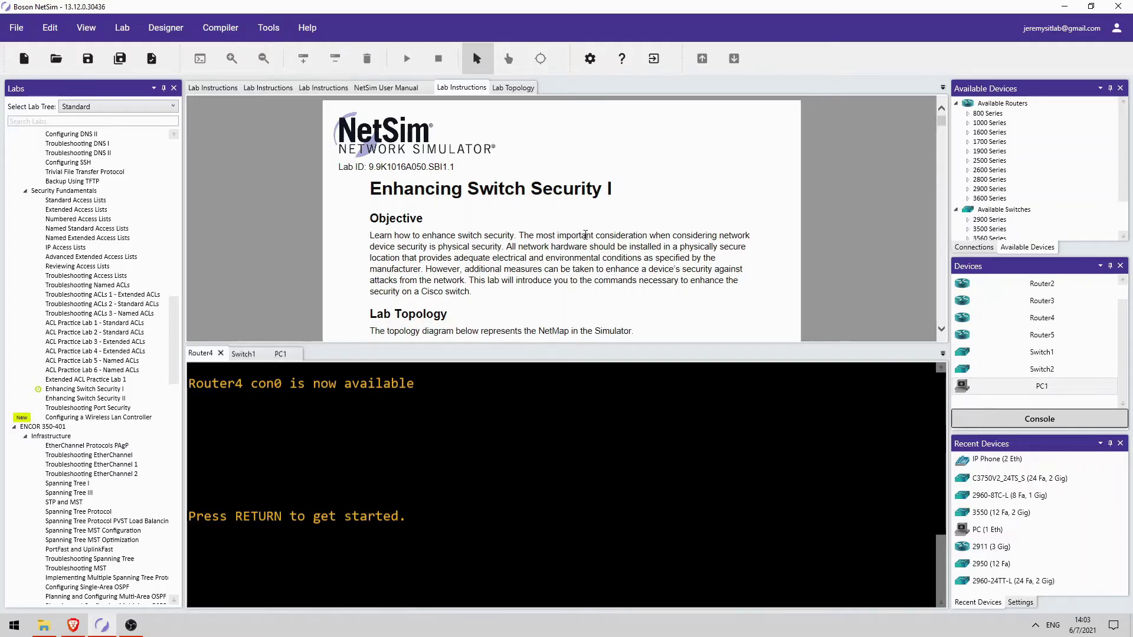
Scroll the lab instructions past the topology and IP tables to Task 2, Enhance Security on Switch1
scroll(521, 204, "down", 1)
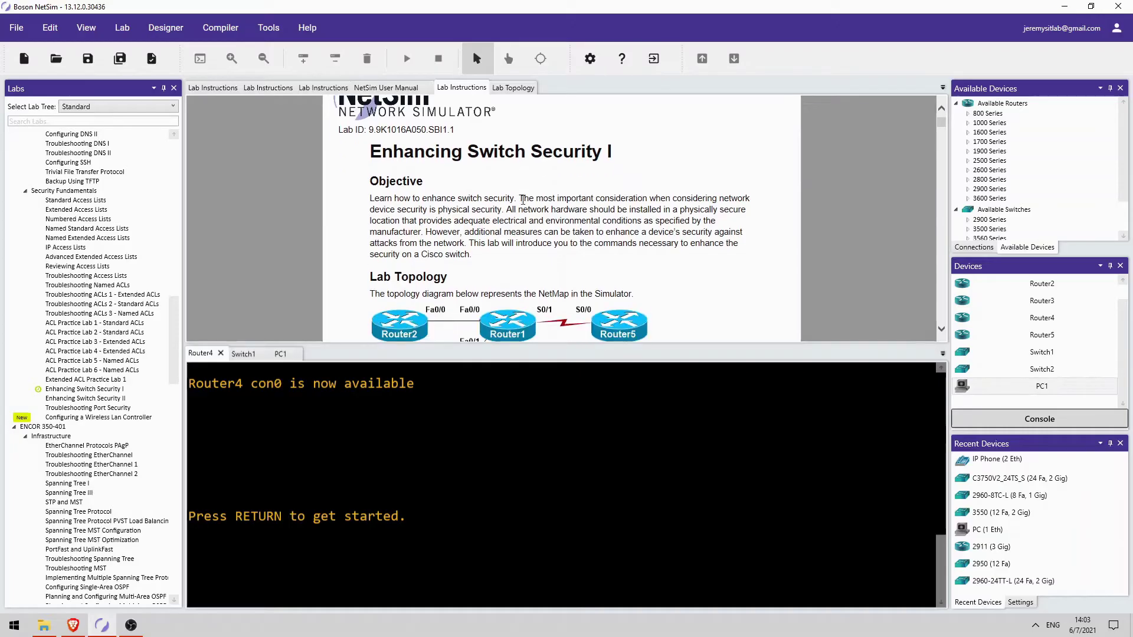
scroll(523, 192, "down", 4)
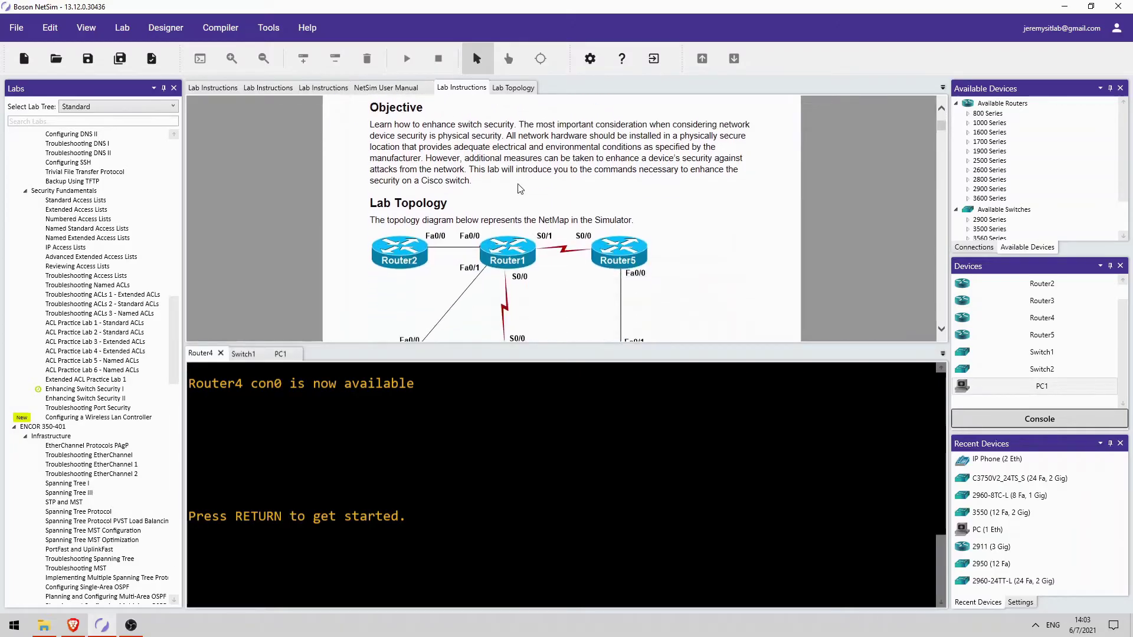
scroll(538, 189, "down", 1)
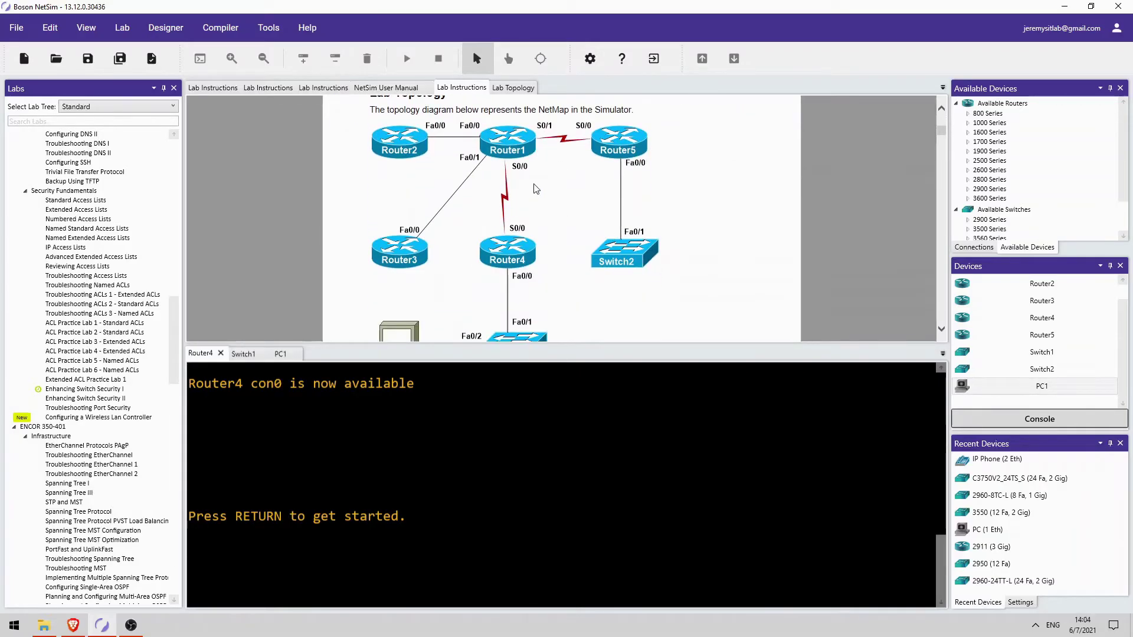
scroll(538, 254, "down", 2)
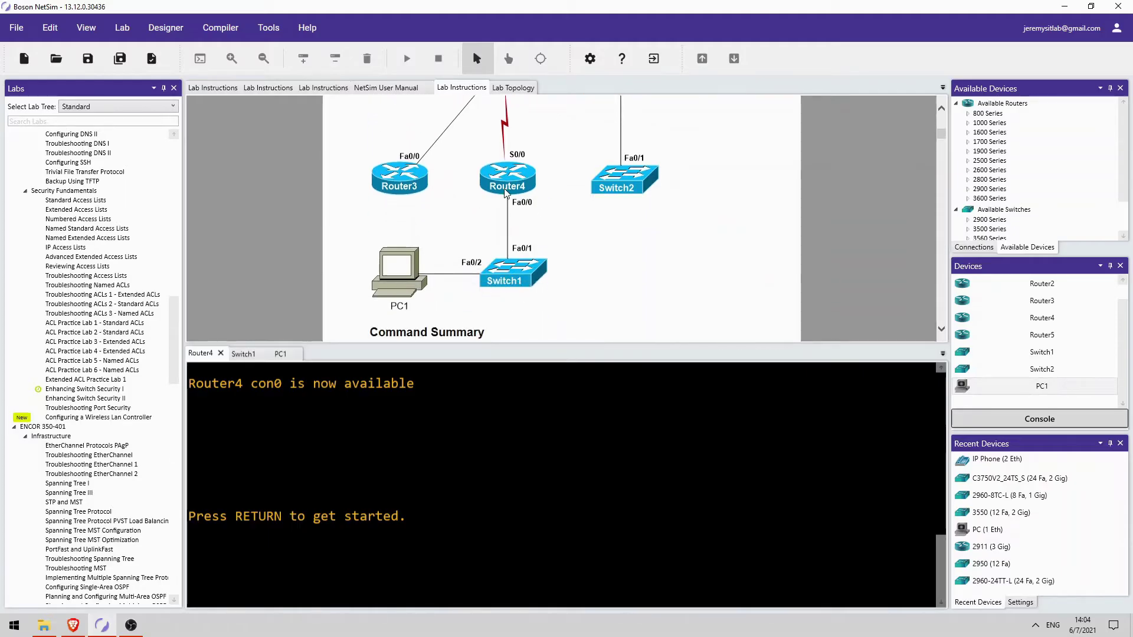
scroll(460, 313, "down", 4)
scroll(459, 313, "down", 3)
scroll(410, 184, "down", 5)
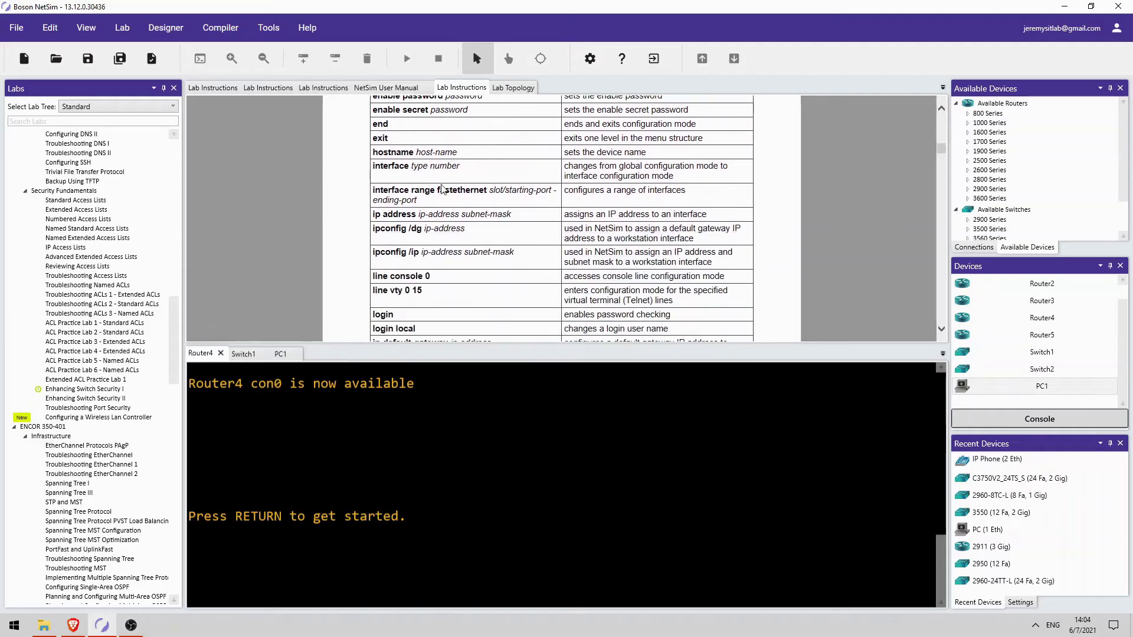
scroll(424, 190, "down", 8)
scroll(505, 222, "up", 2)
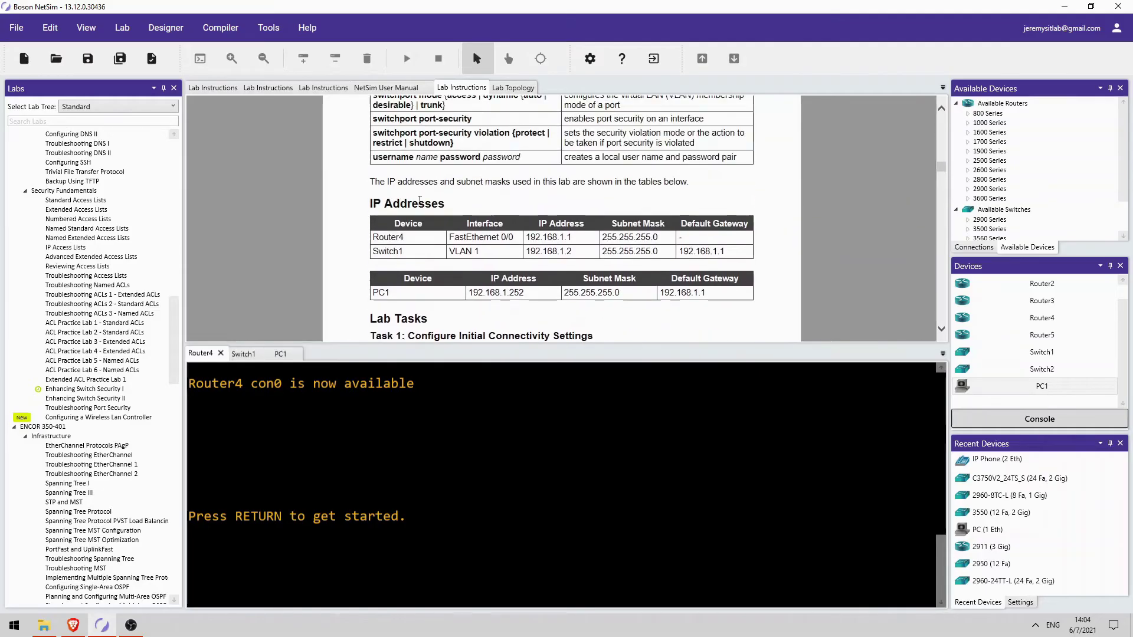
scroll(499, 236, "down", 5)
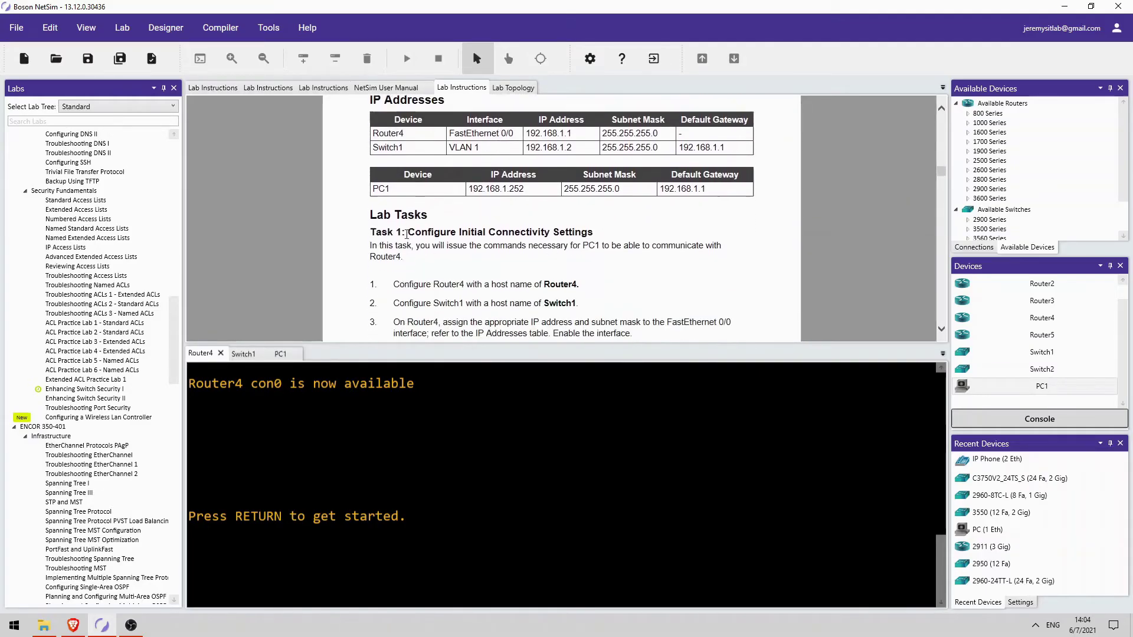
scroll(399, 204, "down", 10)
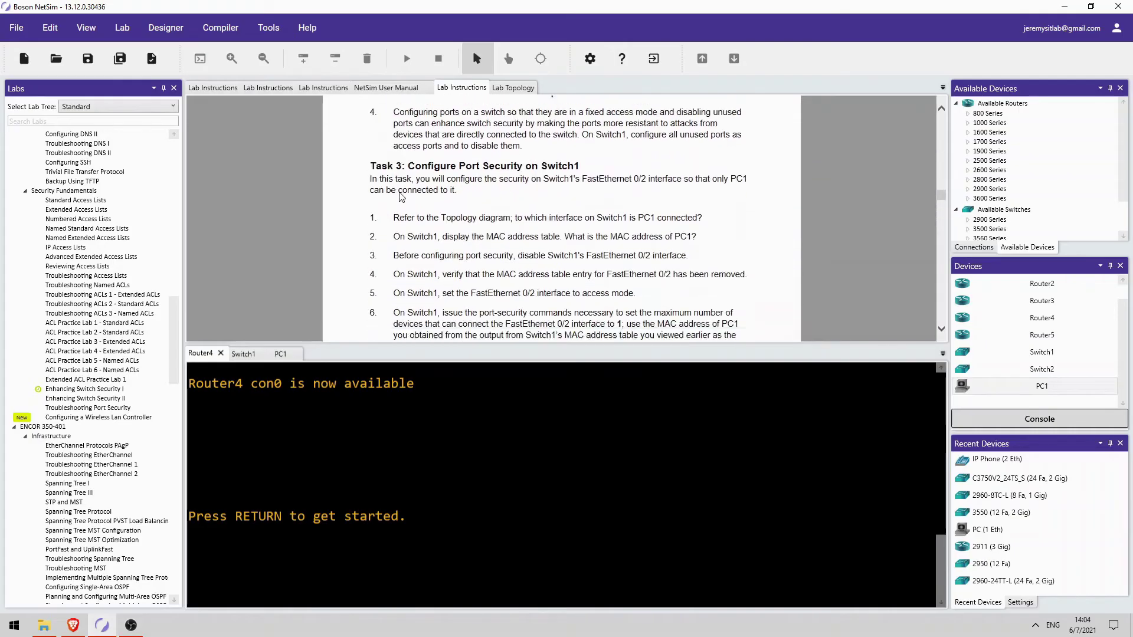
scroll(400, 194, "up", 10)
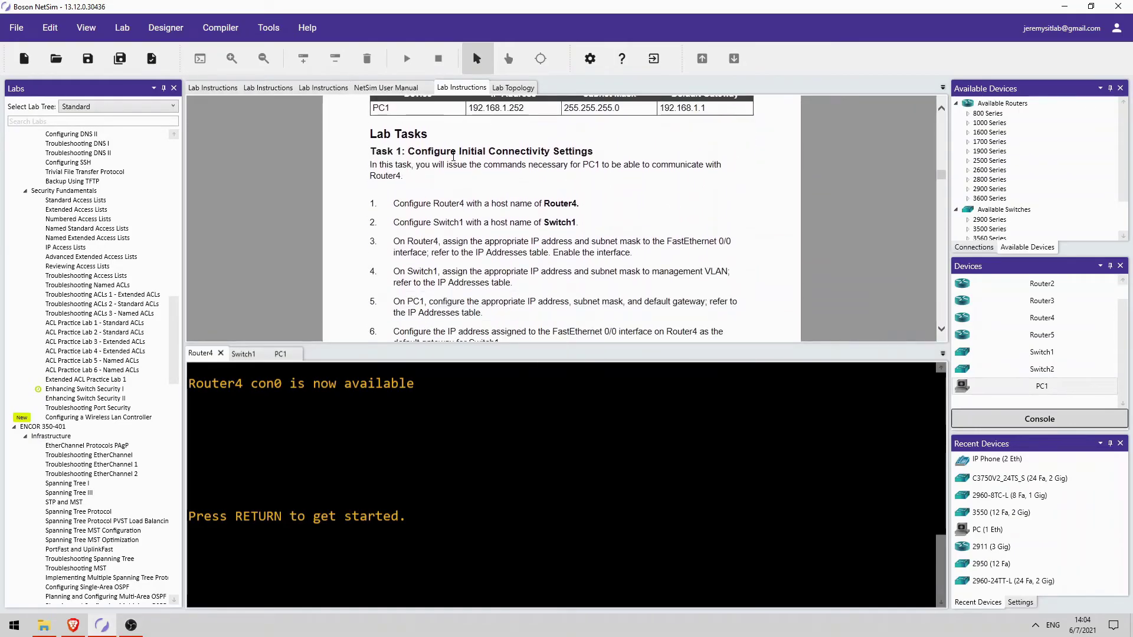
scroll(547, 203, "down", 2)
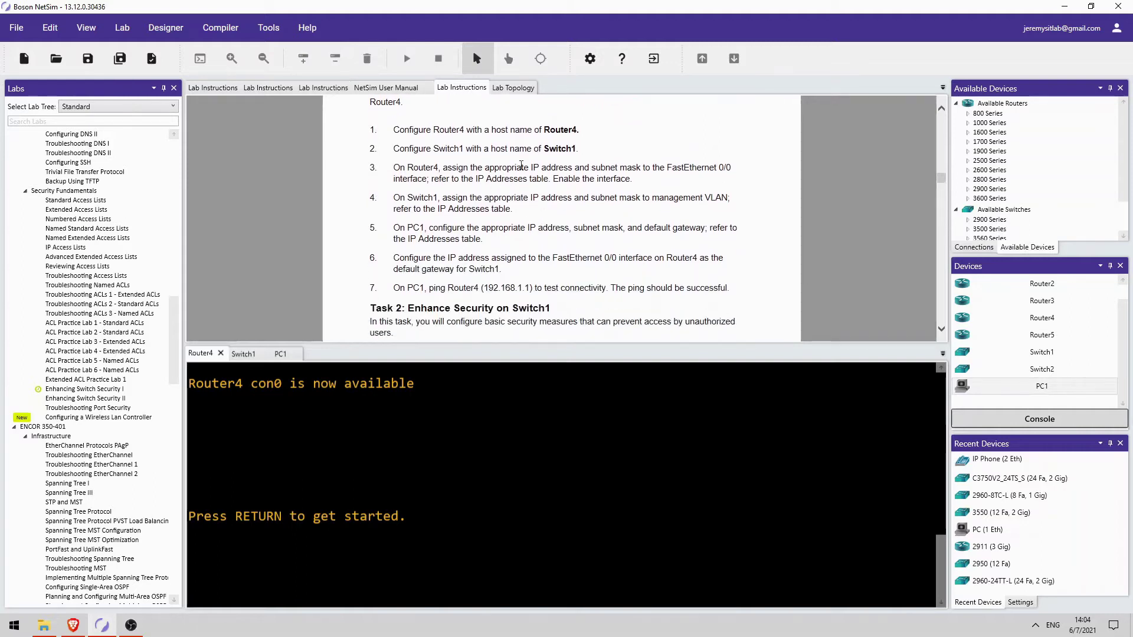
scroll(516, 198, "down", 4)
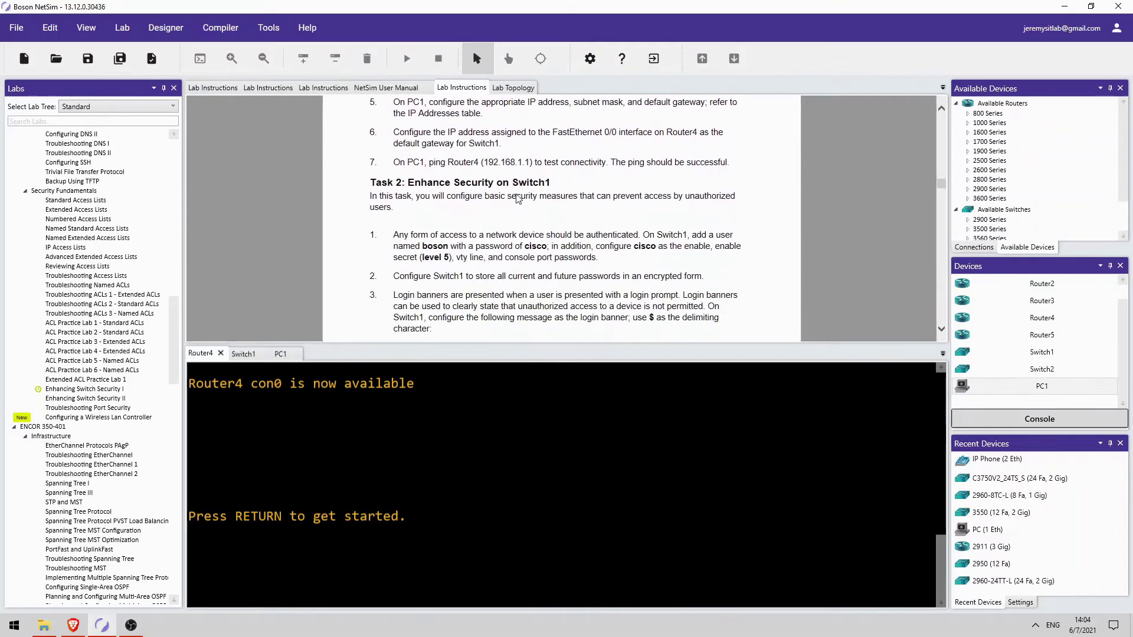
scroll(499, 180, "down", 1)
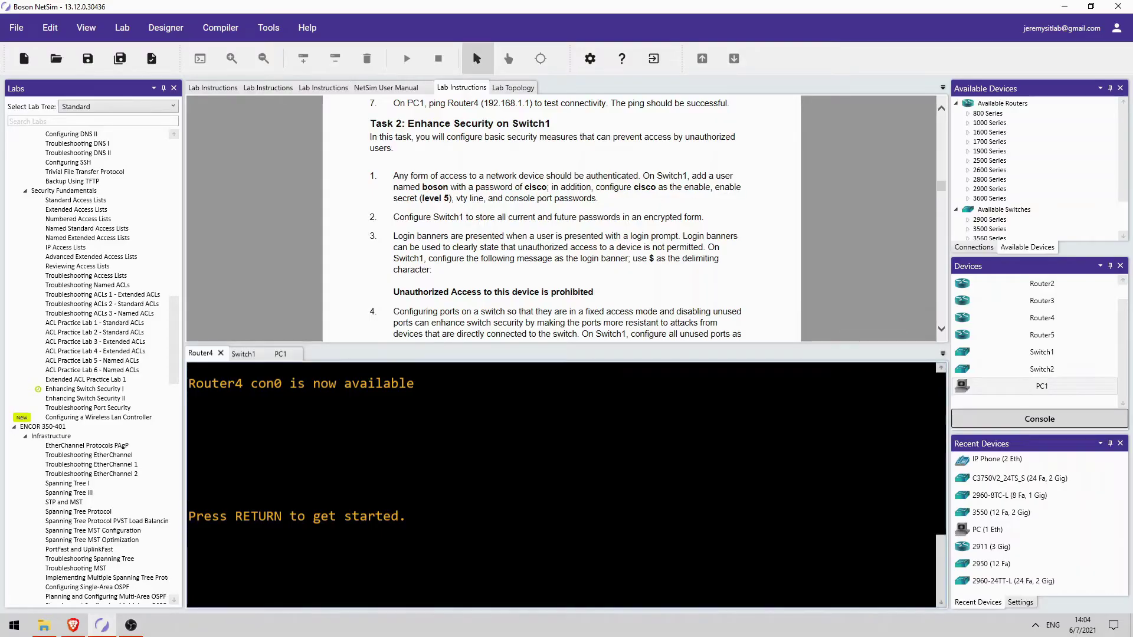
Switch to the Switch1 console and enter global configuration mode with conf t
key("Return")
key("Return")
left_click(243, 354)
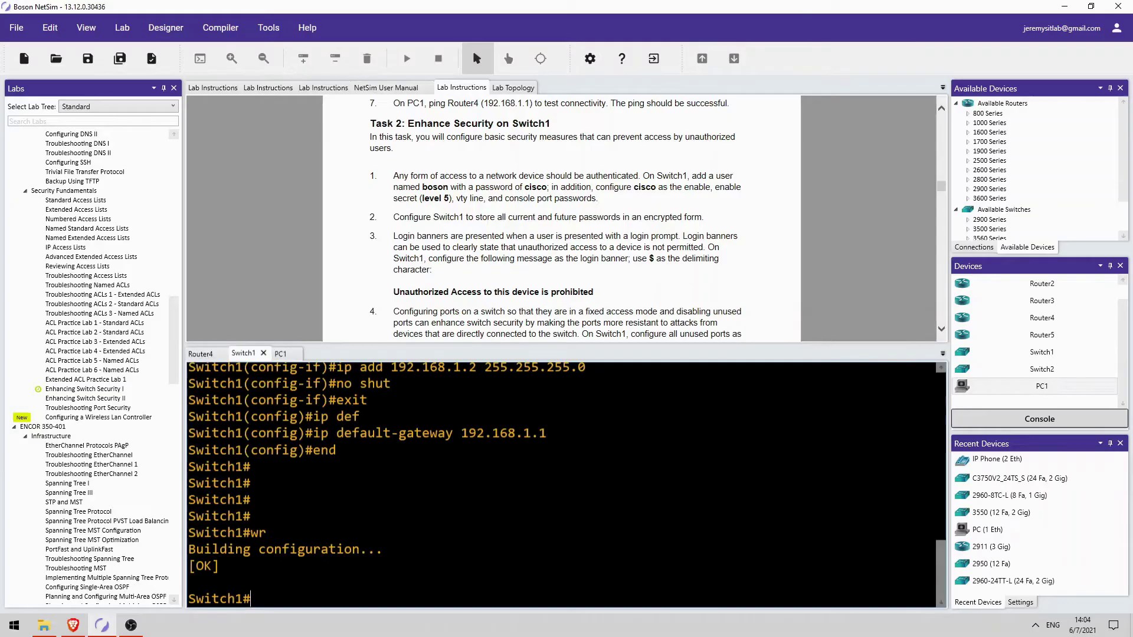
type("conf t")
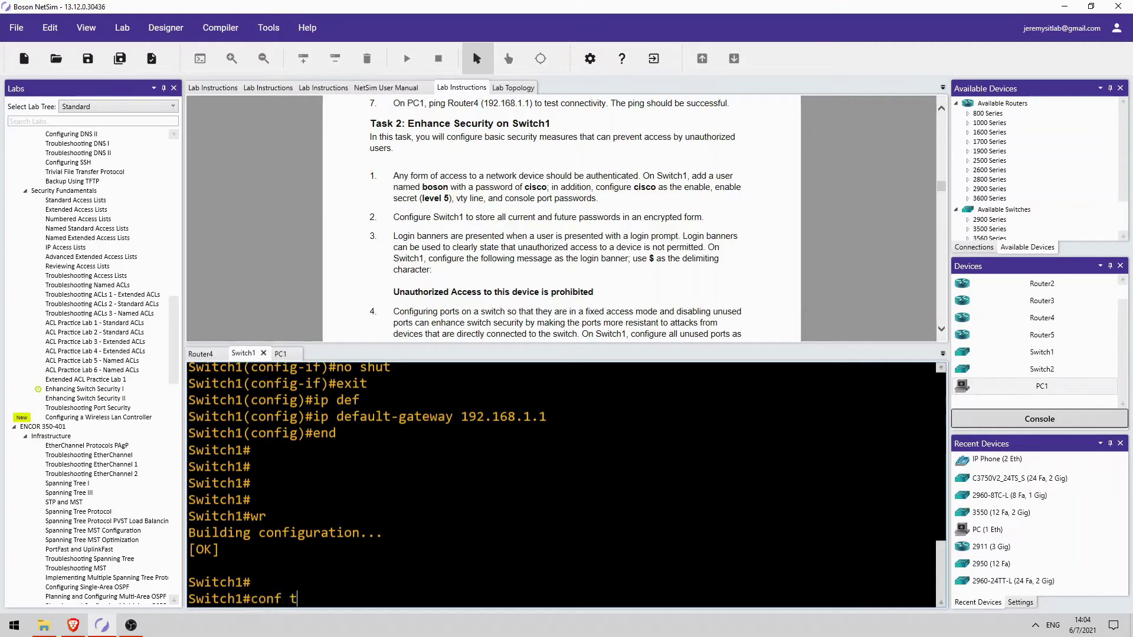
key("Return")
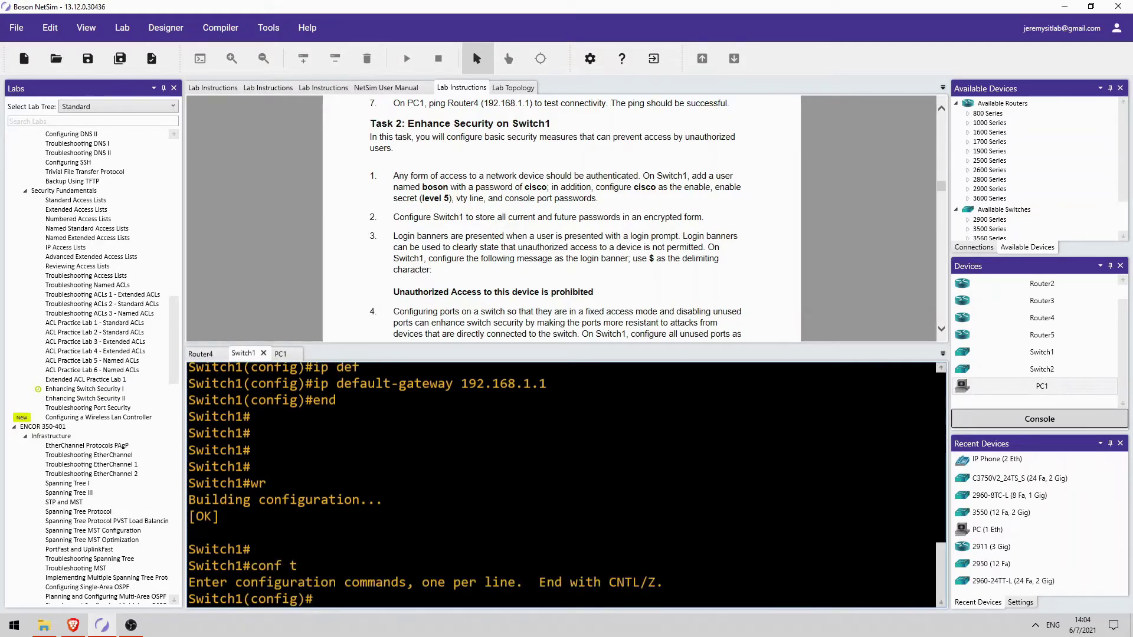
Create the local user boson with its password on Switch1
type("user")
key("Tab")
type("boson ")
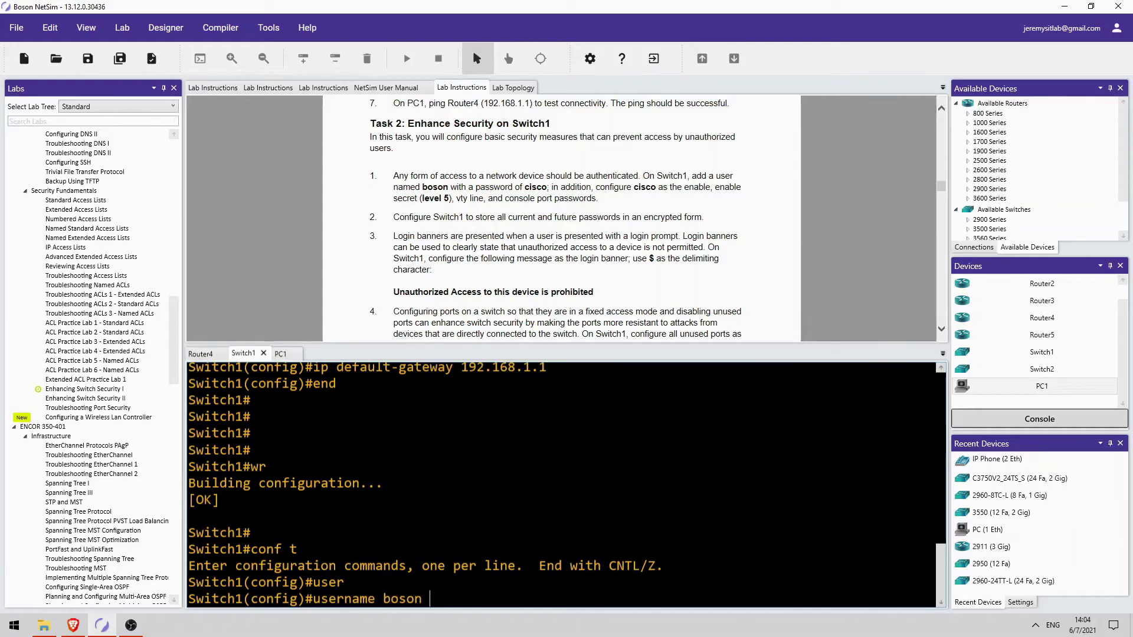
type("pas")
key("BackSpace")
key("BackSpace")
key("BackSpace")
type("pass")
key("Tab")
type("cisco")
key("Return")
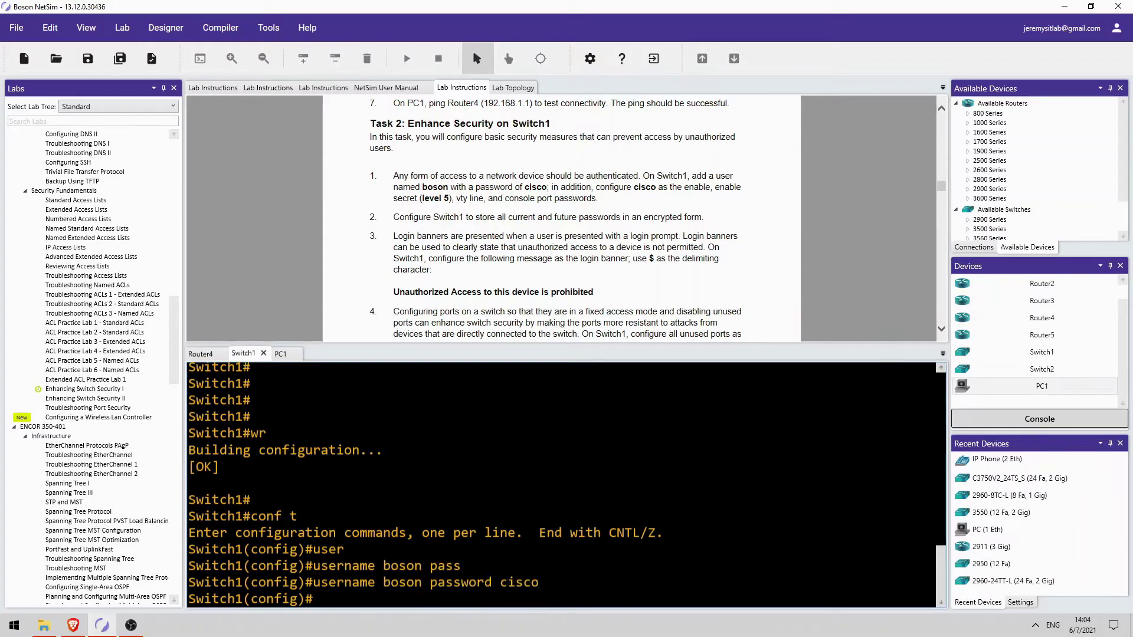
Set both an enable password and an enable secret on Switch1
type("enable pass")
key("Tab")
type("cisco")
key("Return")
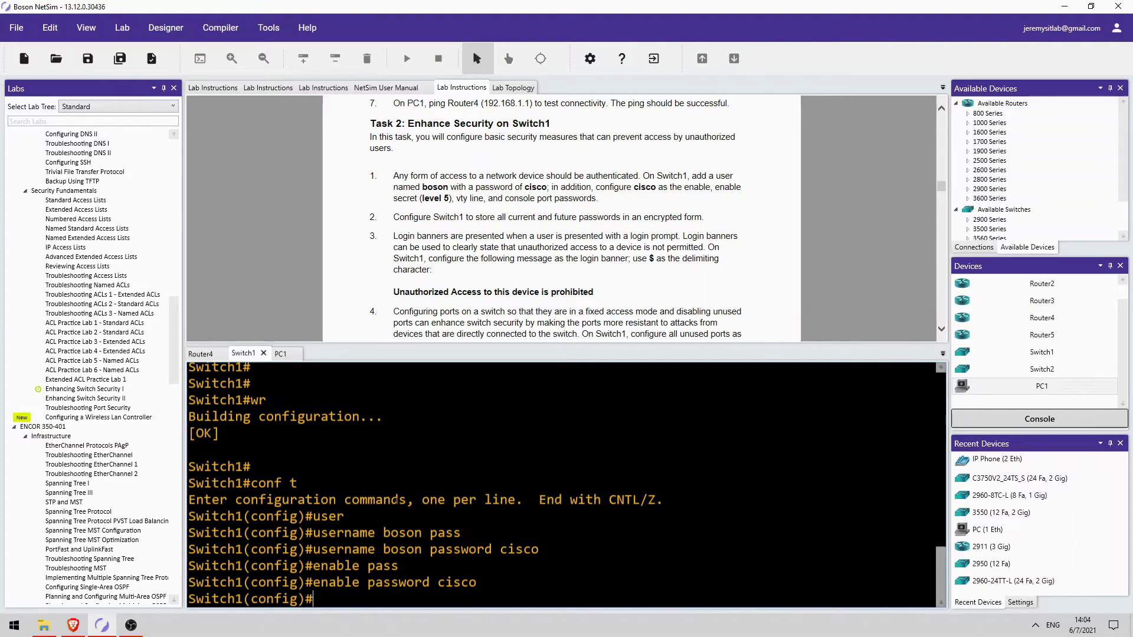
type("enable sec")
key("Tab")
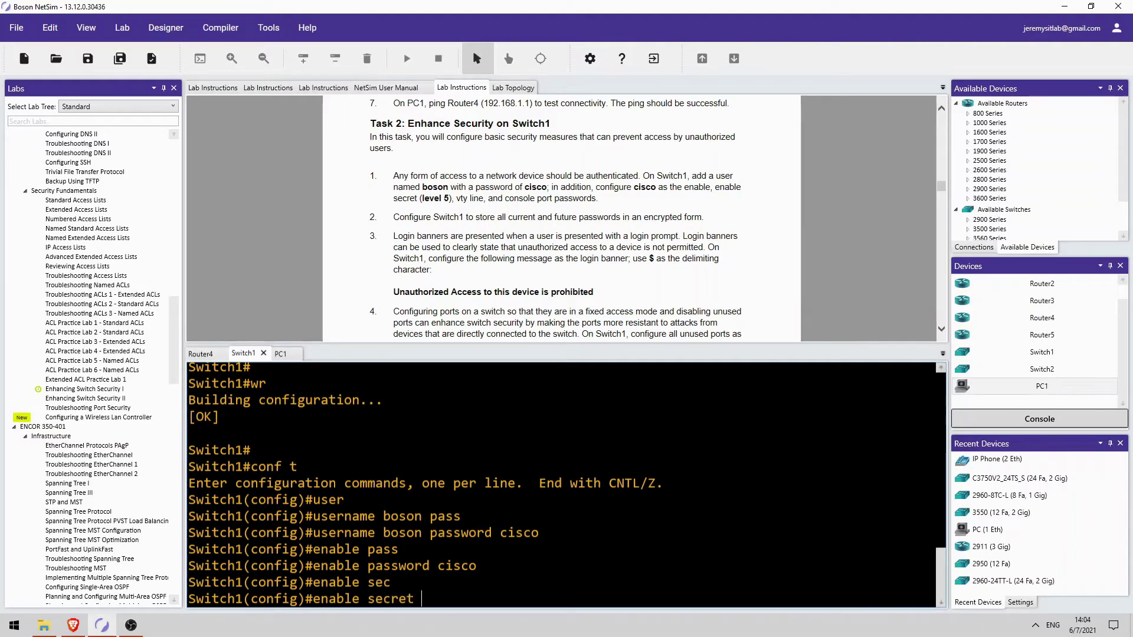
type("cisco")
key("Return")
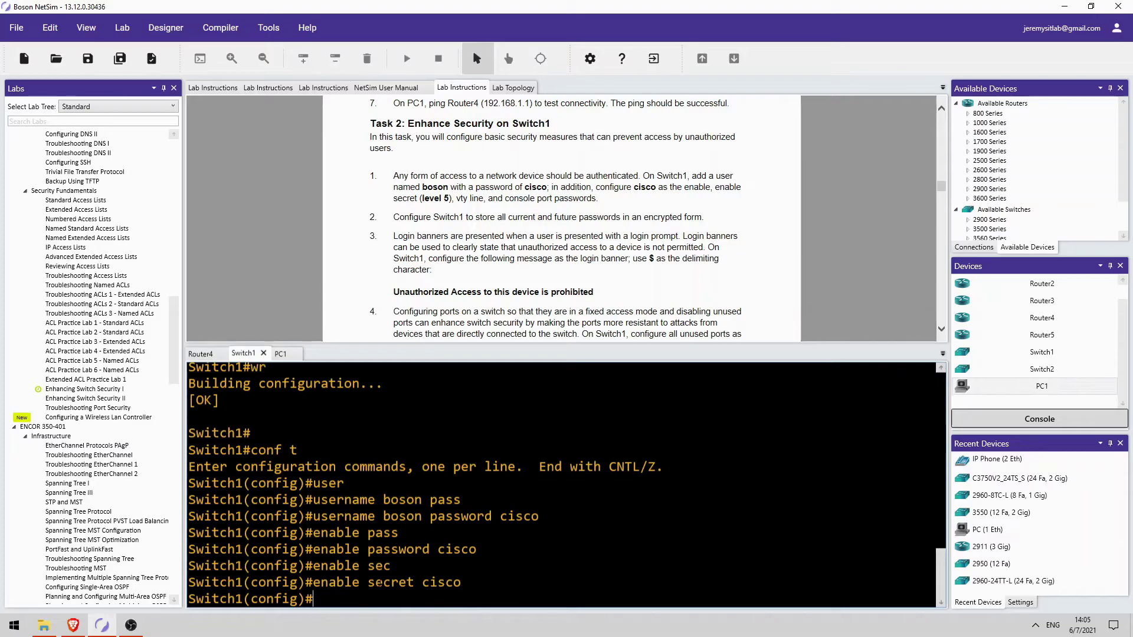
left_click_drag(369, 583, 406, 549)
Give vty lines 0 15 a line password and enable login
type("line vty 0 15")
key("Return")
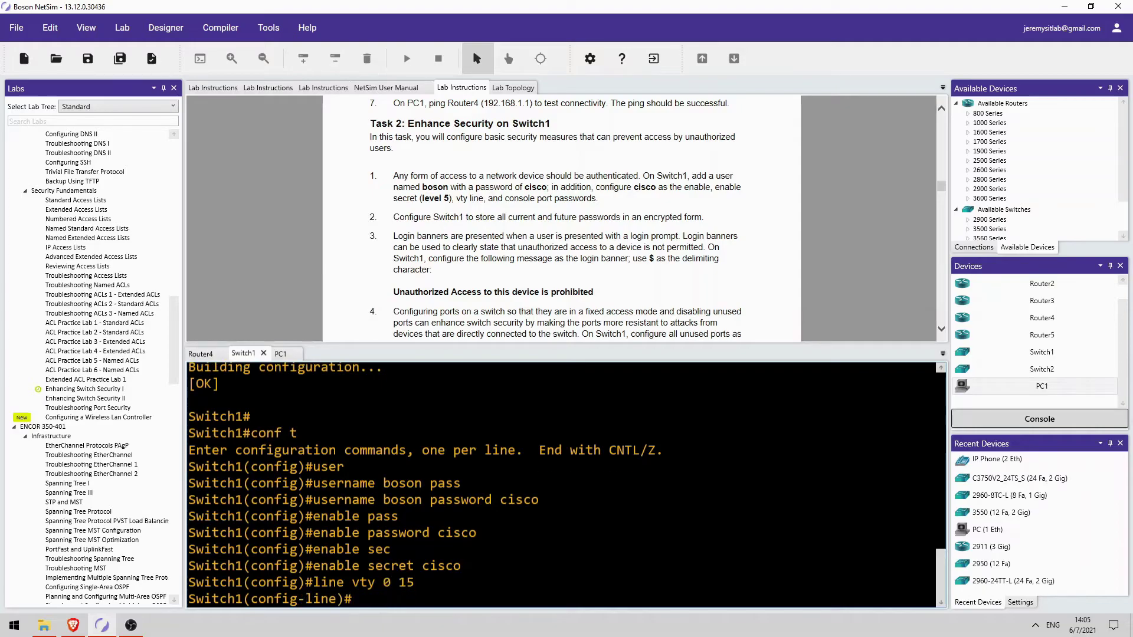
type("pass")
key("Tab")
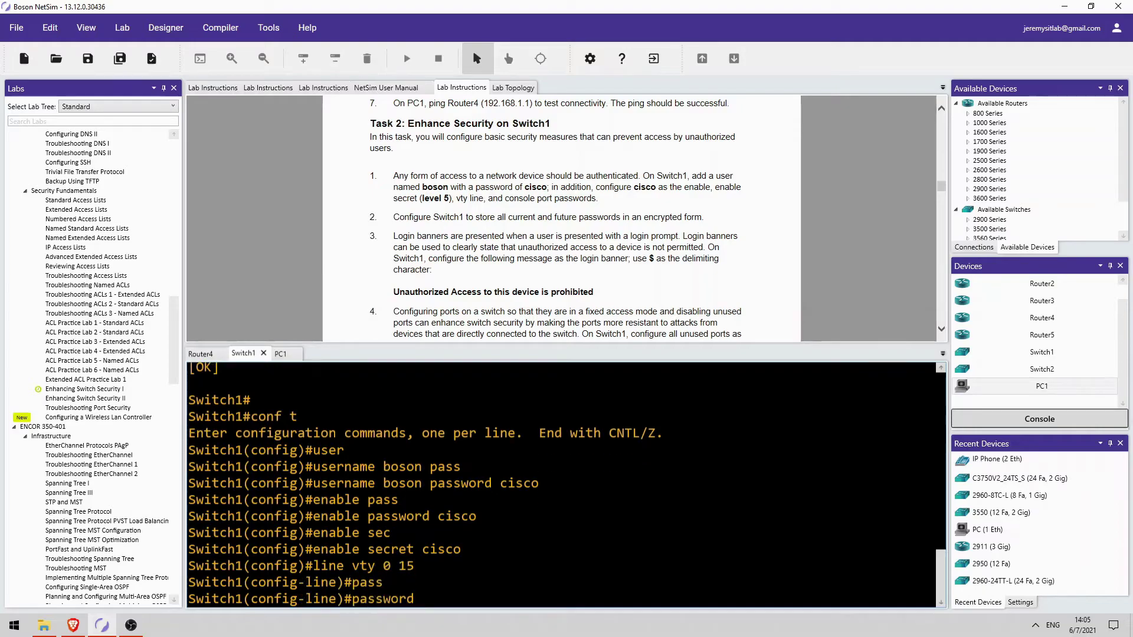
type("cisco")
key("Return")
type("login")
key("Return")
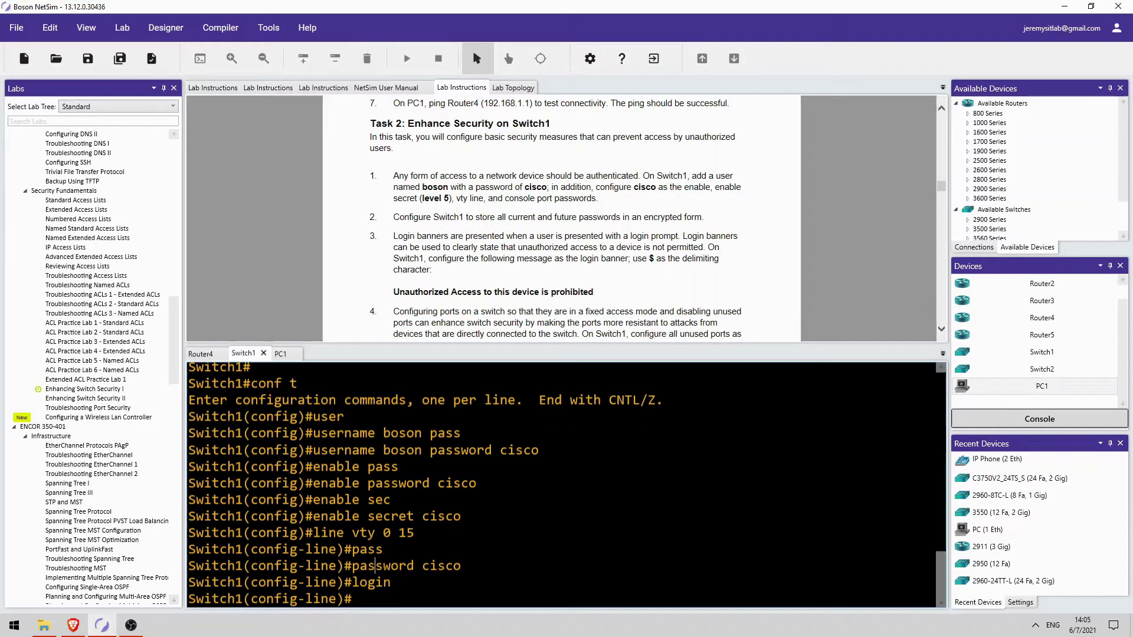
left_click_drag(375, 567, 461, 568)
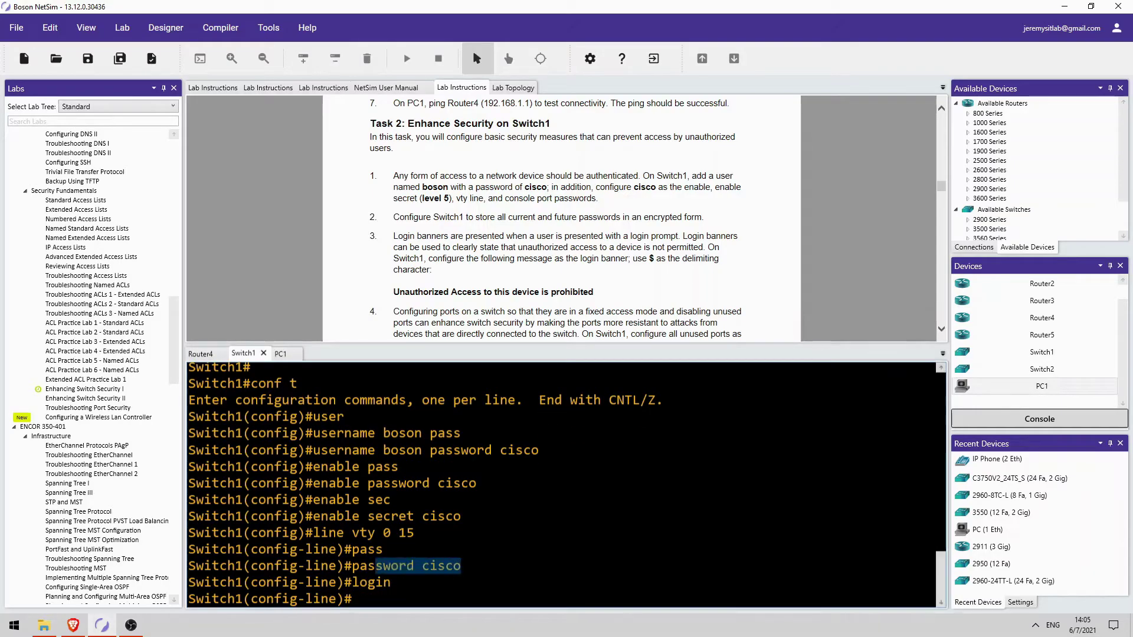
left_click_drag(352, 583, 390, 582)
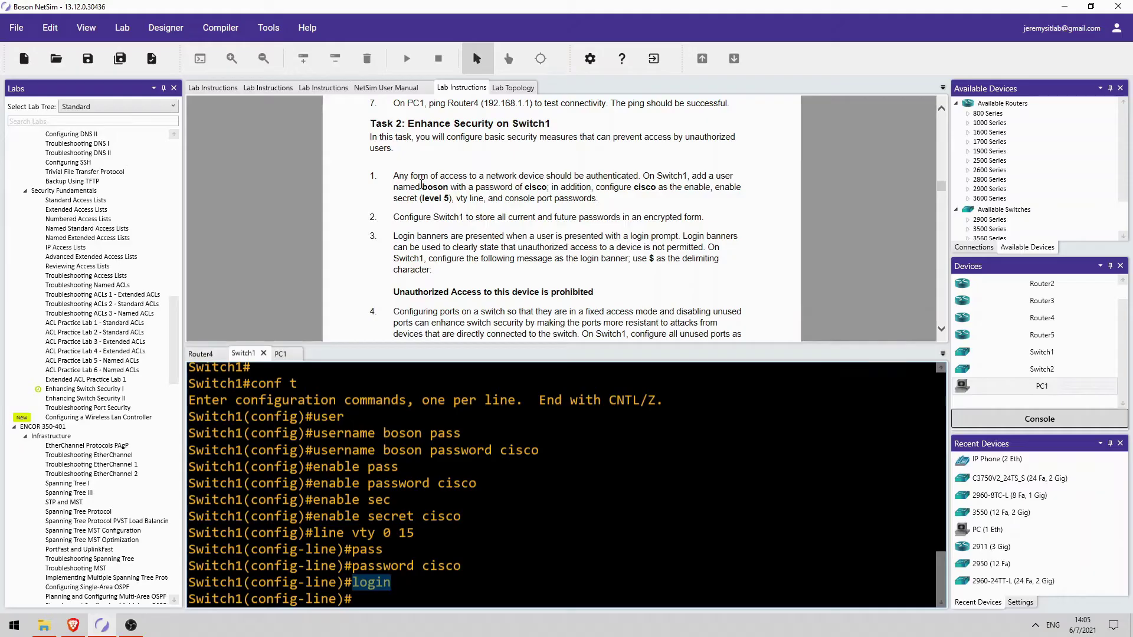
Make vty lines 0 15 authenticate with login local
left_click(391, 583)
key("Return")
type("login l")
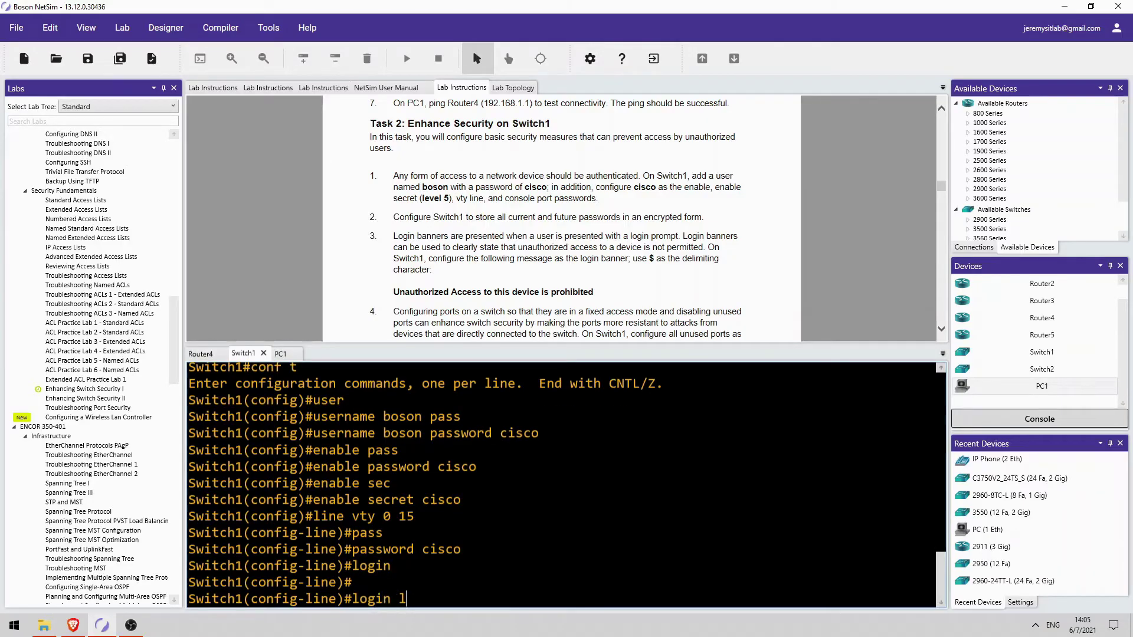
type("ocal")
key("Return")
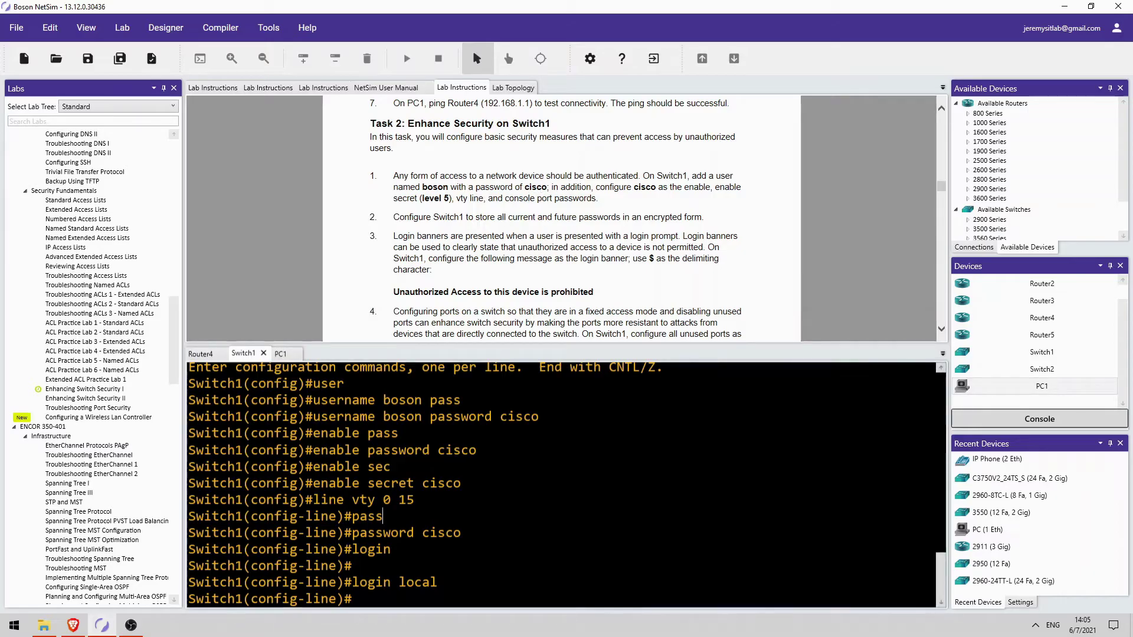
Give console line 0 a password, enable login, and set login local
key("Return")
type("line con 0")
key("Return")
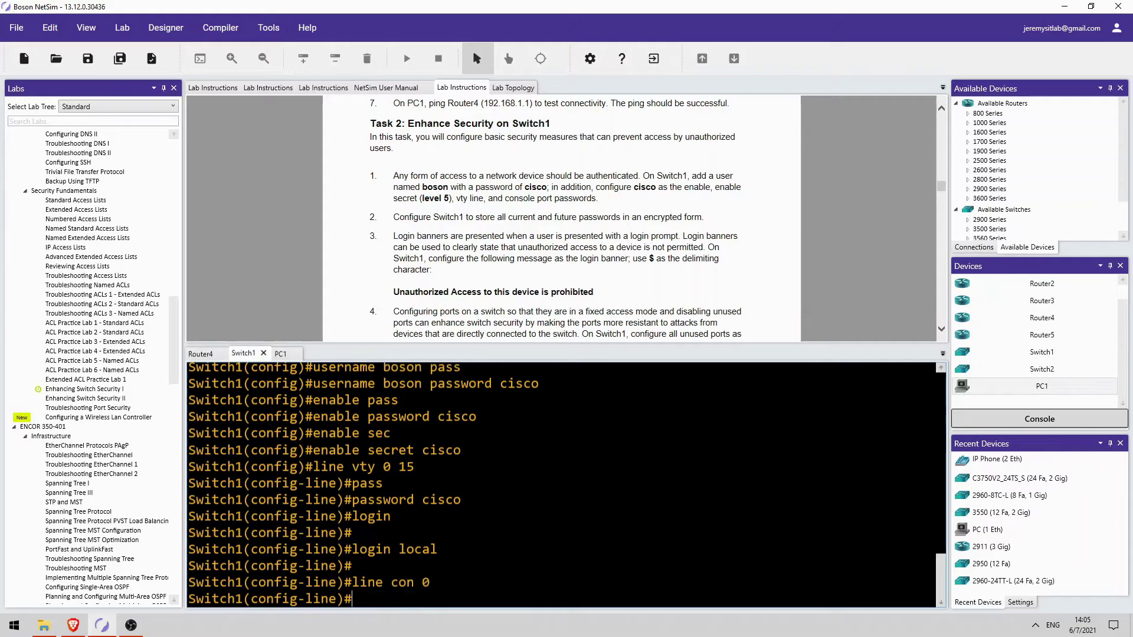
type("pass")
key("Tab")
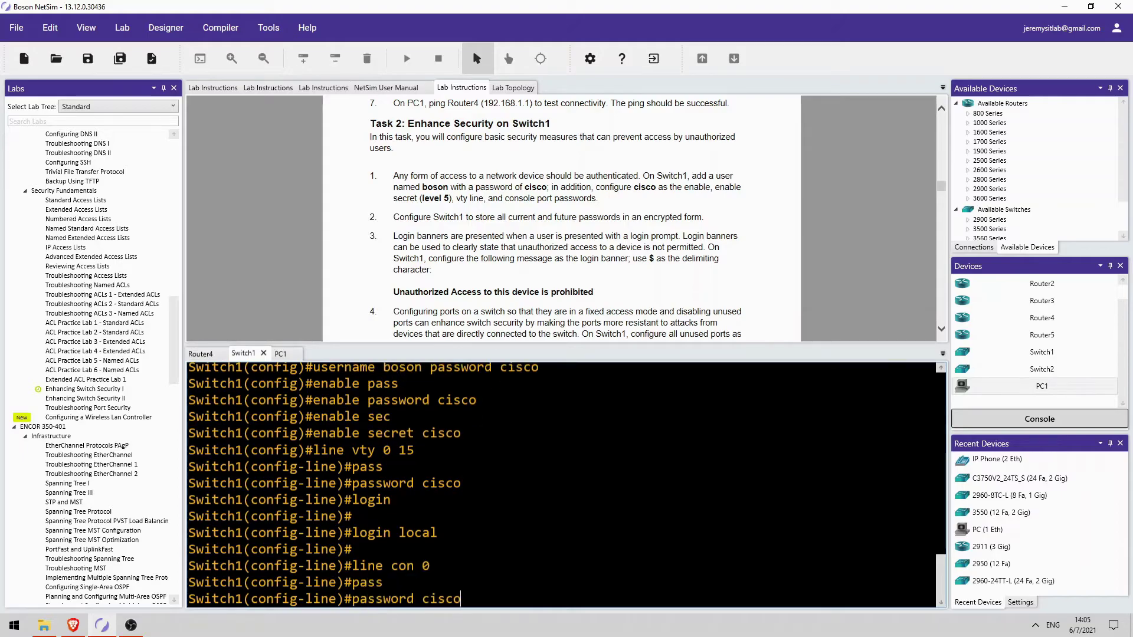
type("cisco")
key("Return")
type("login")
key("Return")
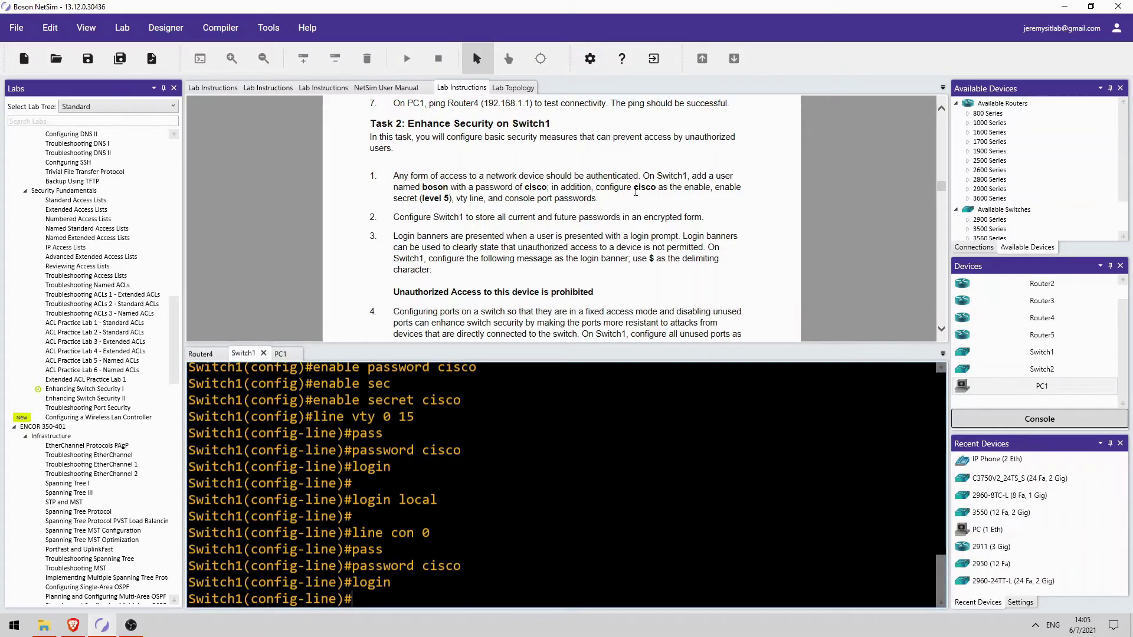
type("login local")
key("Return")
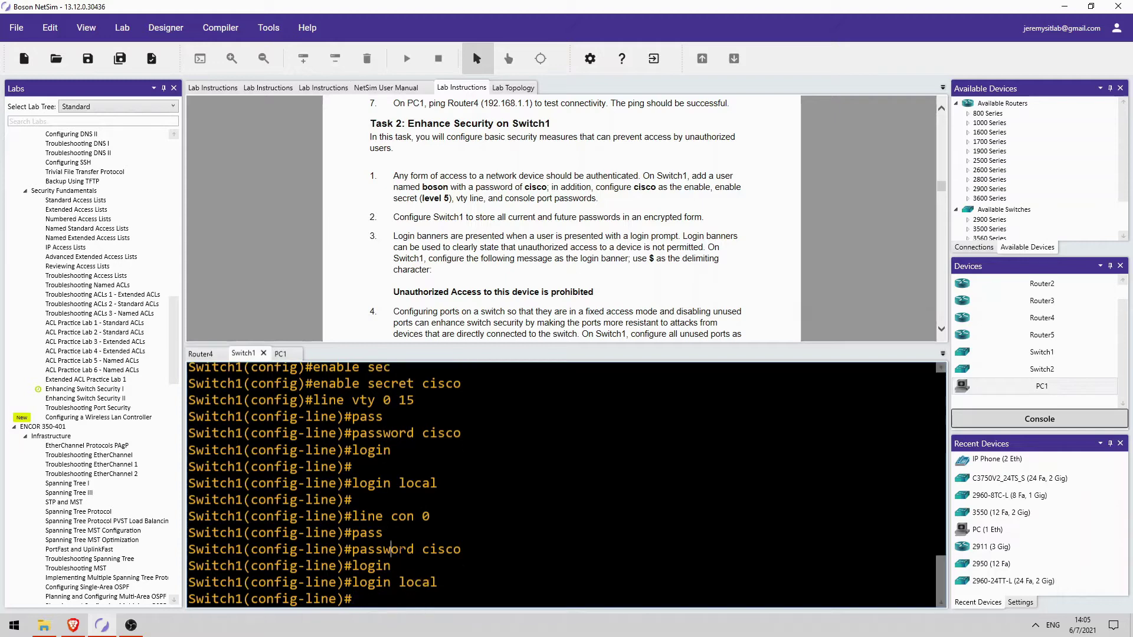
Review the console, vty and user account lines in the Switch1 output
left_click_drag(391, 549, 461, 549)
left_click_drag(398, 583, 353, 599)
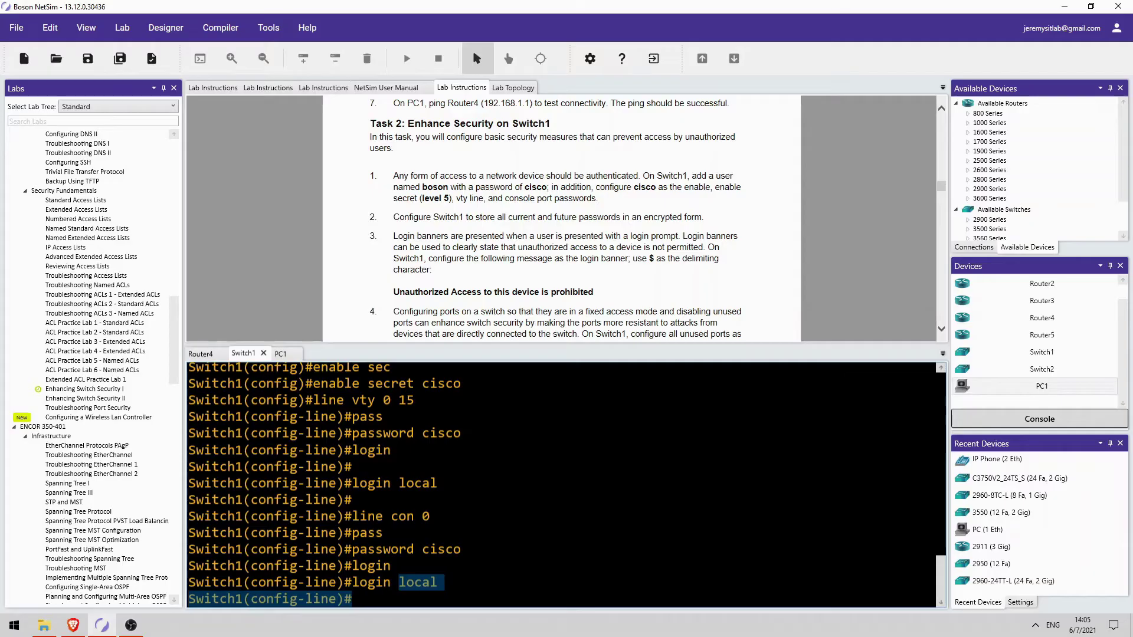
left_click_drag(351, 400, 406, 400)
left_click_drag(391, 516, 431, 516)
scroll(563, 484, "up", 3)
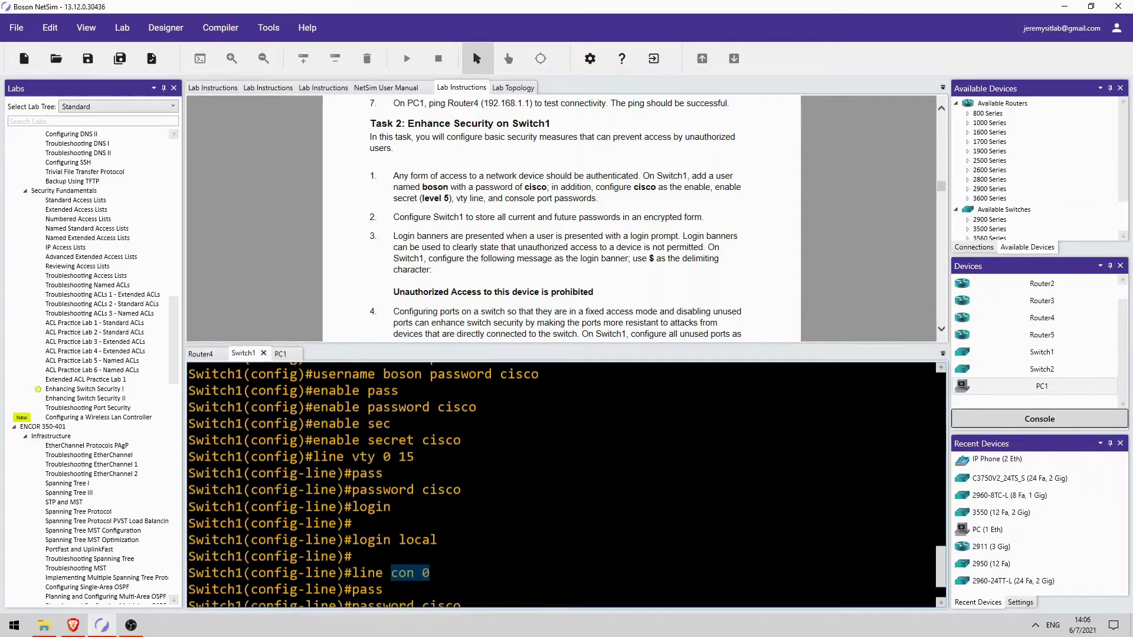
scroll(563, 483, "down", 1)
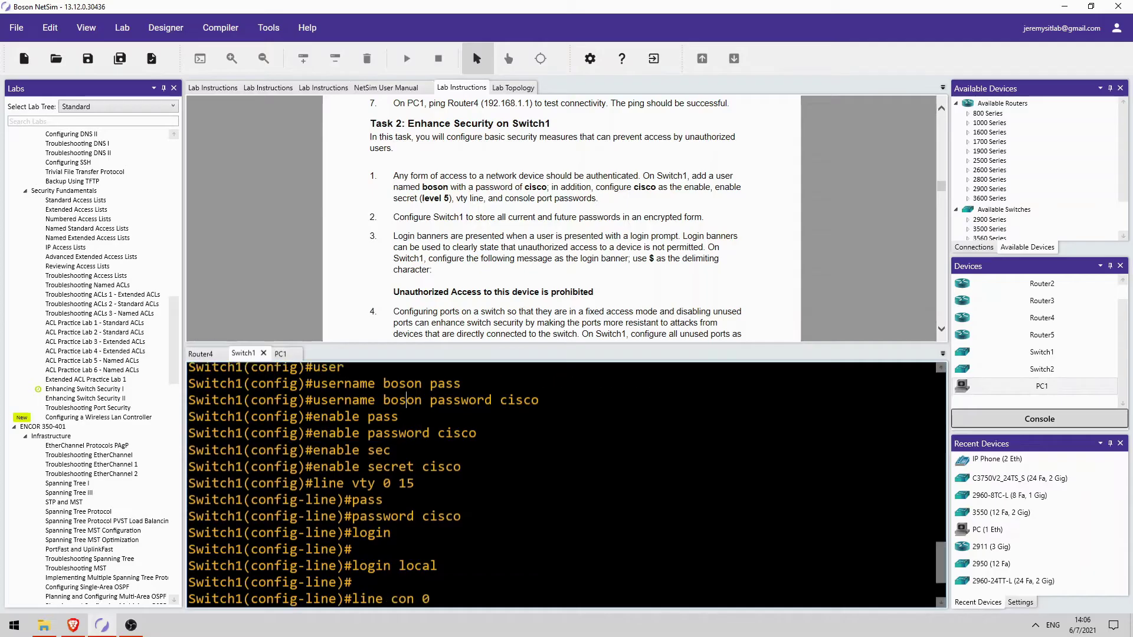
left_click_drag(390, 400, 415, 400)
double_click(519, 400)
scroll(563, 484, "down", 2)
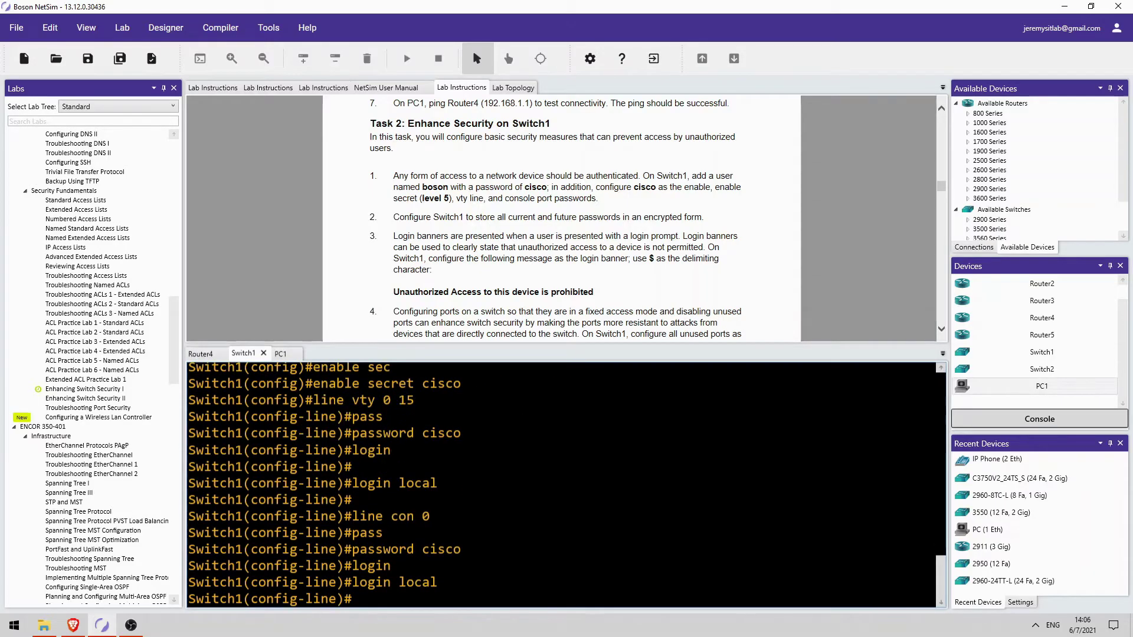
scroll(352, 500, "up", 2)
scroll(352, 499, "down", 2)
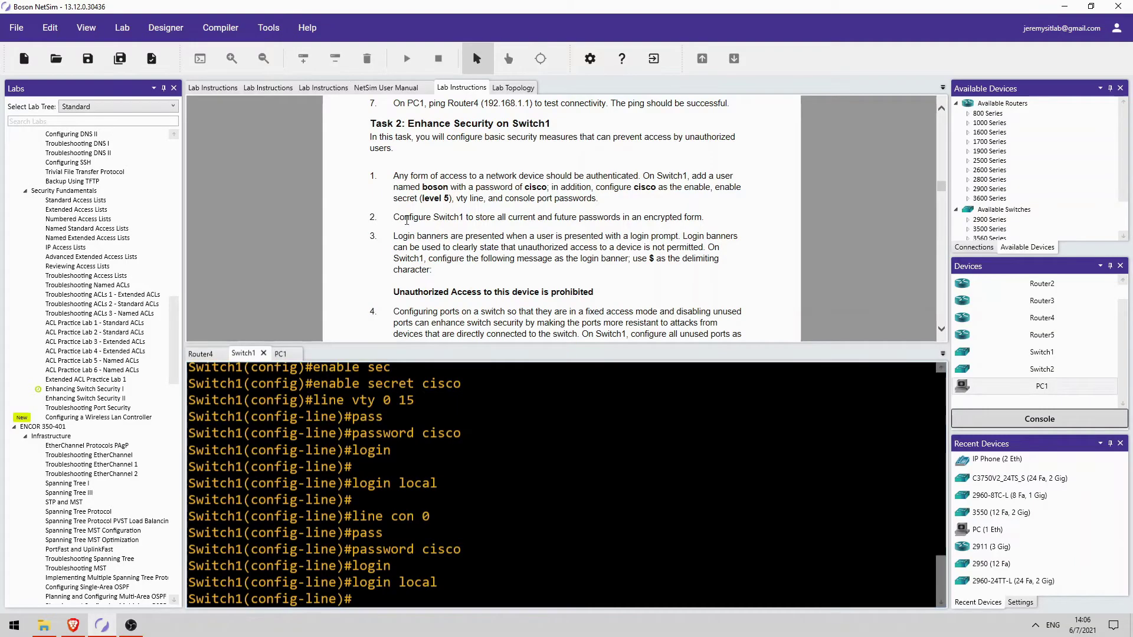
Exit line configuration and enable service password-encryption on Switch1
scroll(411, 230, "down", 3)
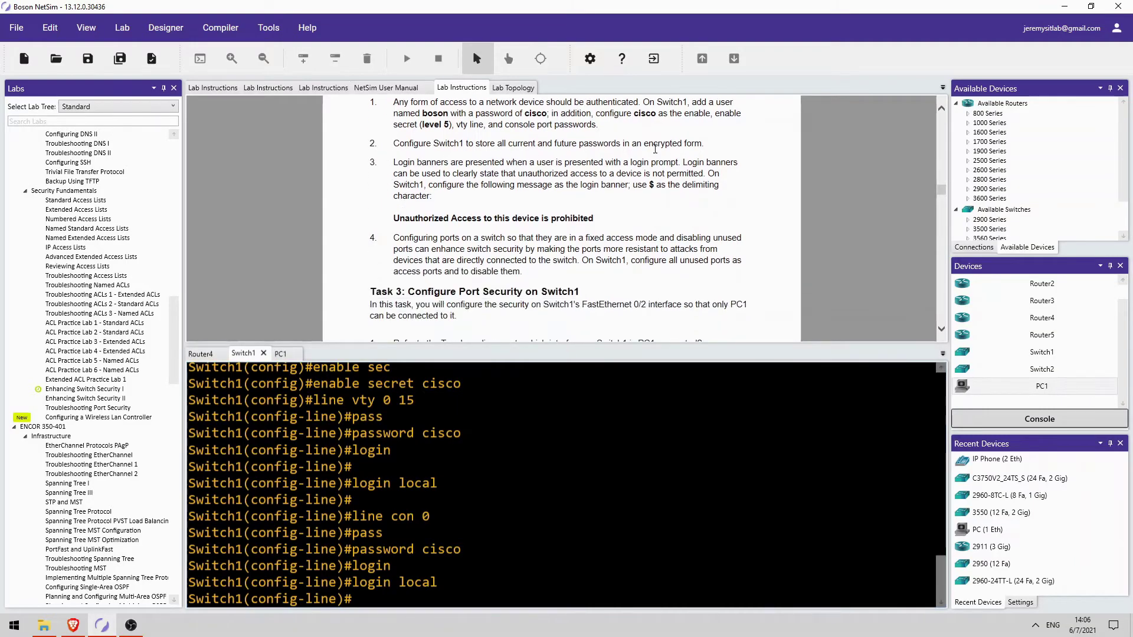
type("exit")
key("Return")
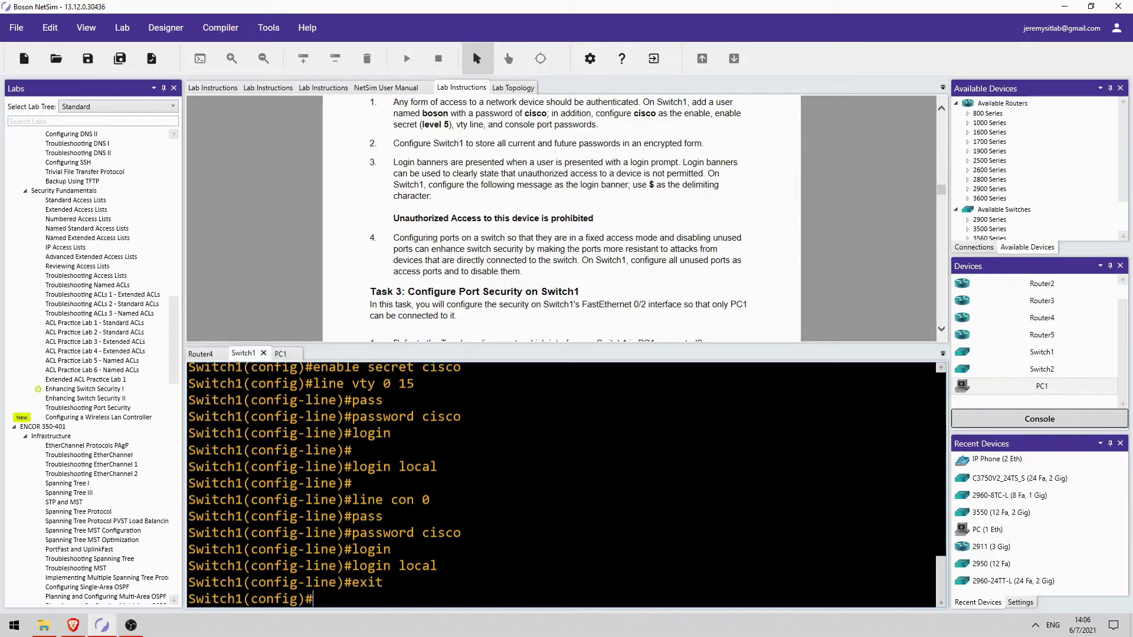
type("serv")
key("Tab")
type("pass")
key("Tab")
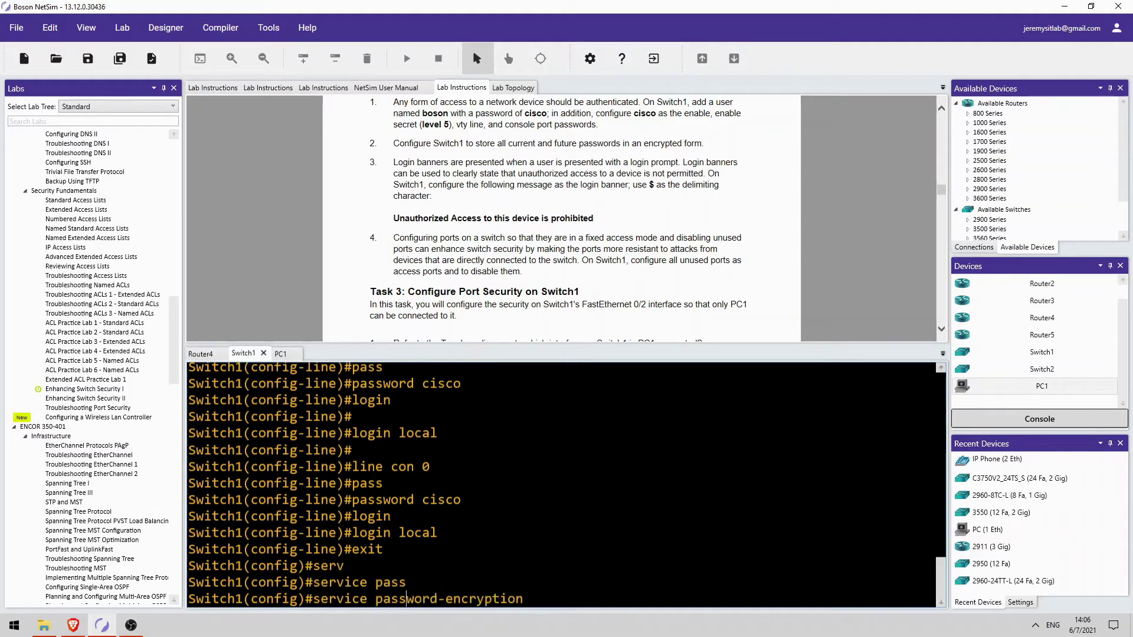
key("Return")
Check with do sh run that the user, console and vty passwords are encrypted
type("do sh run")
key("Return")
left_click_drag(390, 450, 446, 450)
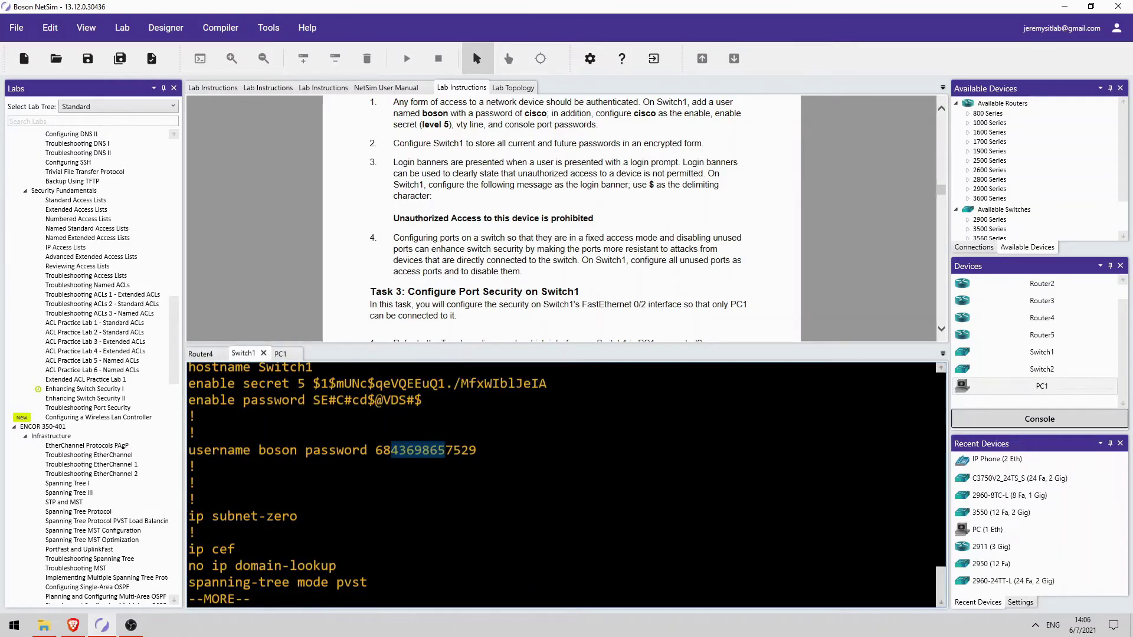
key("space")
key("space")
key("space")
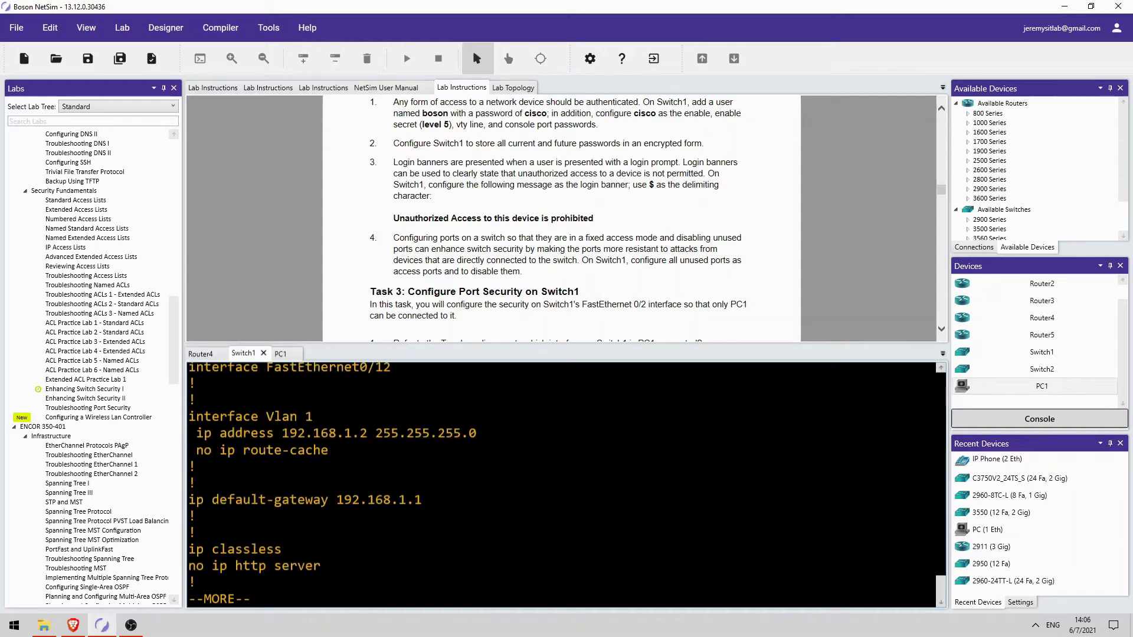
left_click_drag(298, 433, 322, 433)
left_click_drag(322, 500, 344, 499)
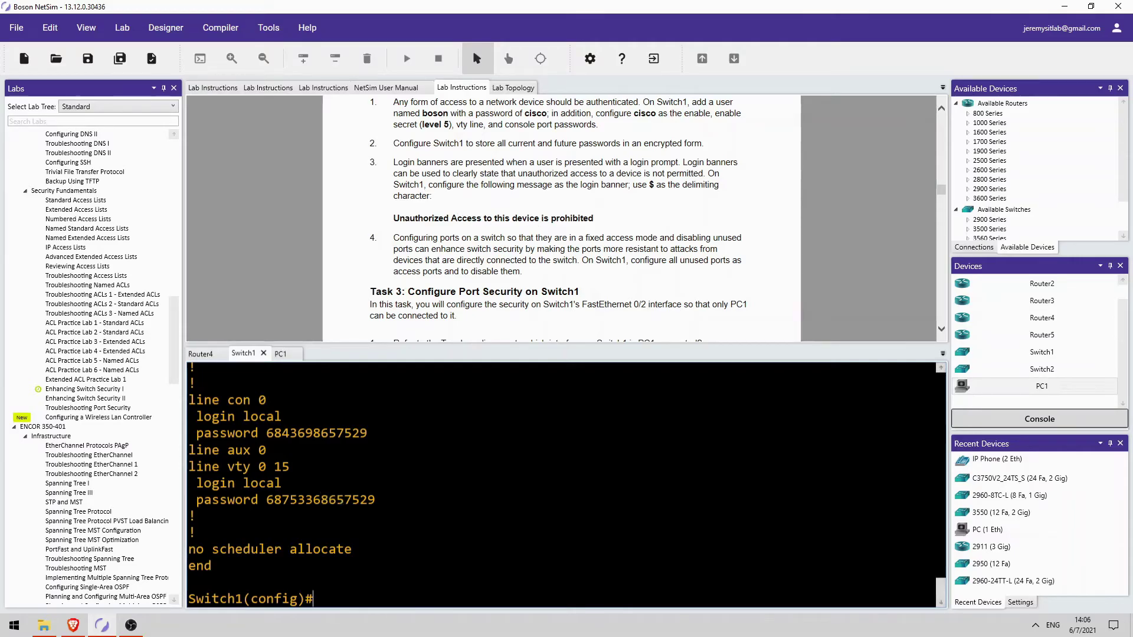
Set banner login to $Unauthorized Access to this device is prohibited$ on Switch1
type("banner")
key("Tab")
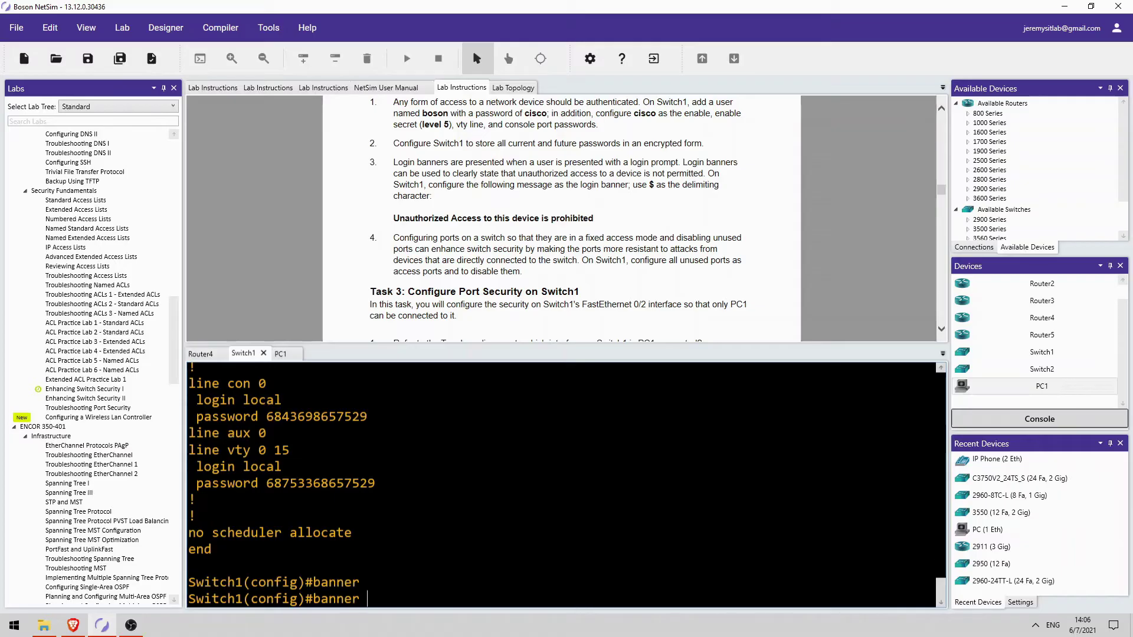
type("?")
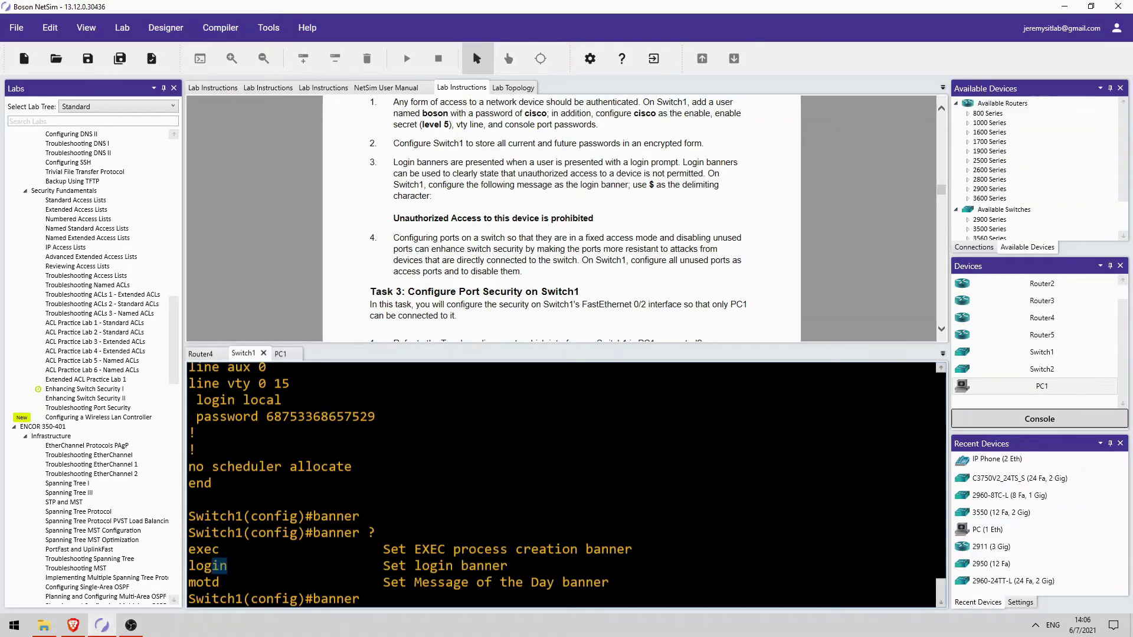
type("log")
key("Tab")
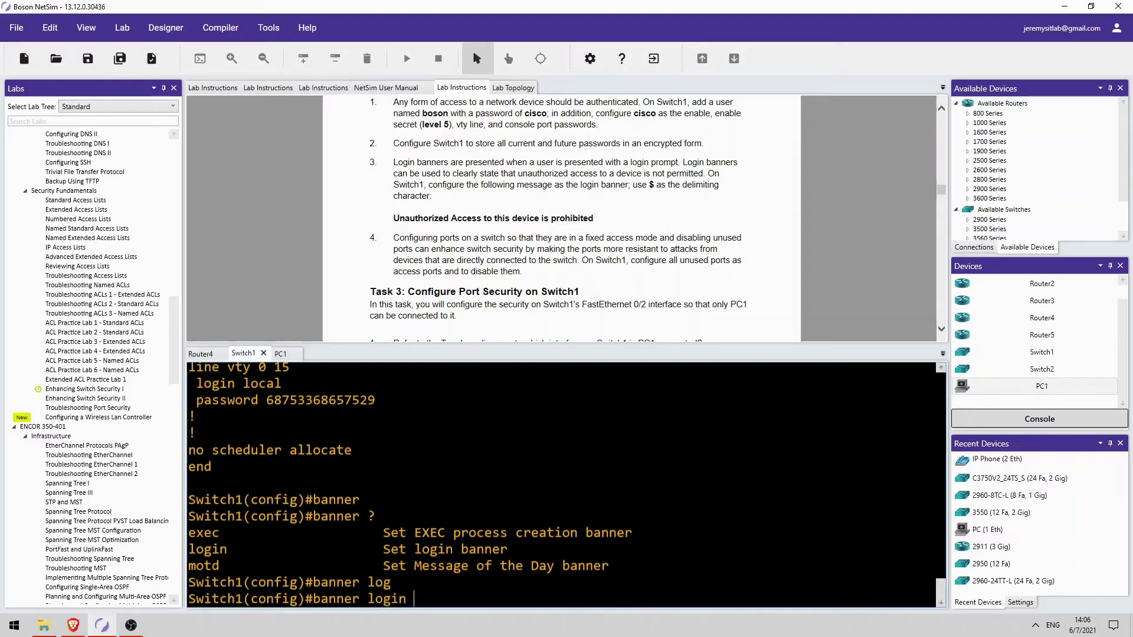
type("$Unauthorized A")
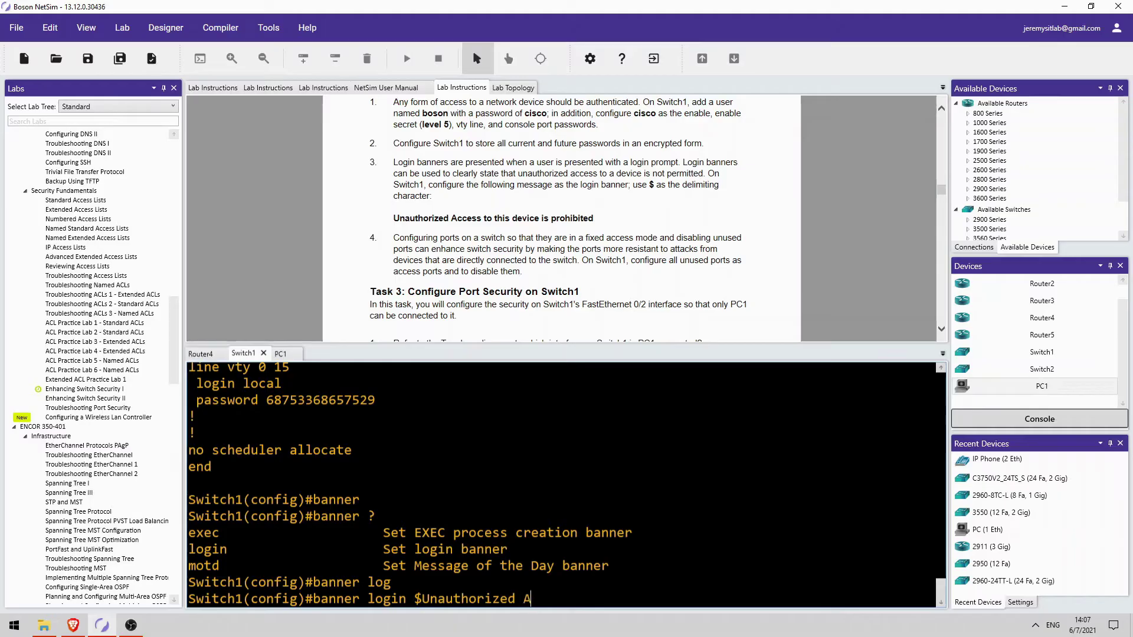
type("ccess to this devi")
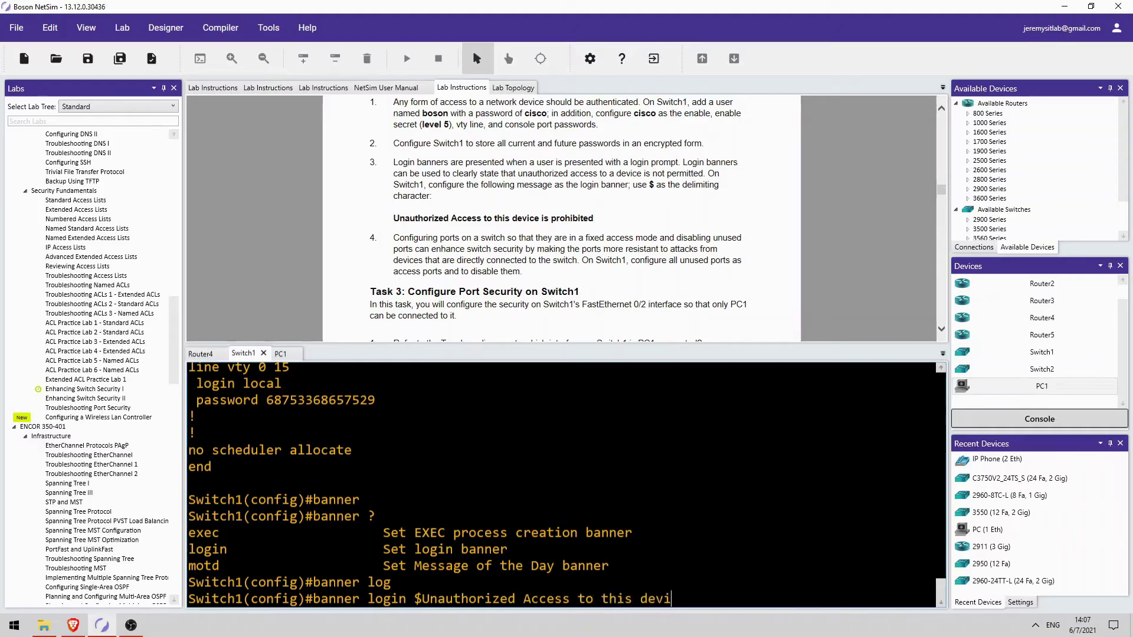
type("ce is prohibited")
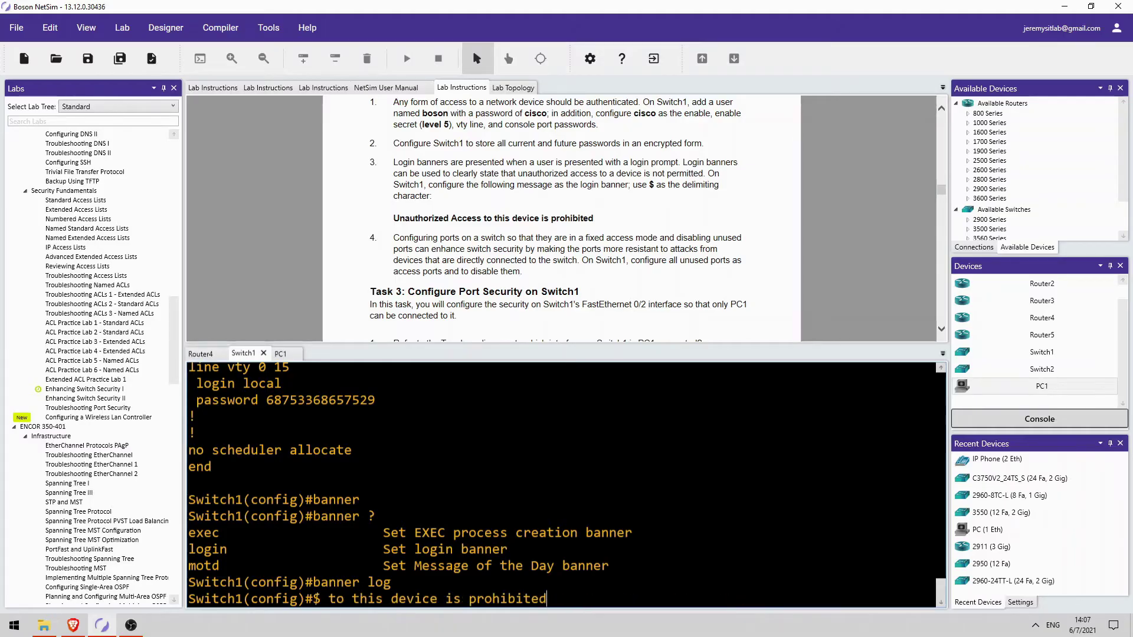
type("$")
key("Return")
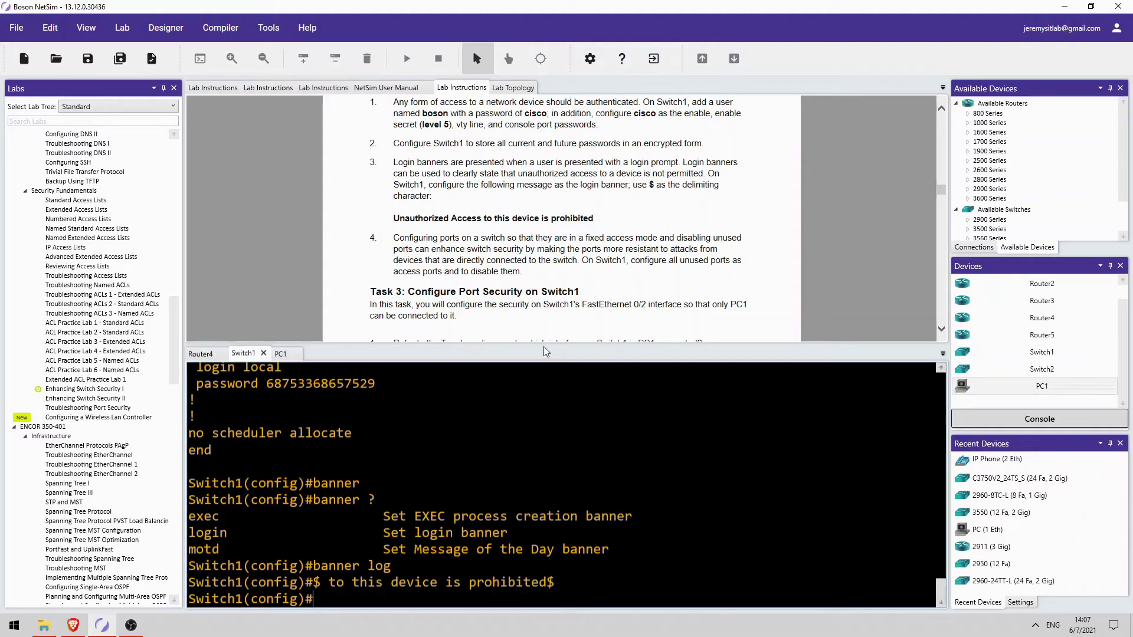
scroll(514, 238, "down", 1)
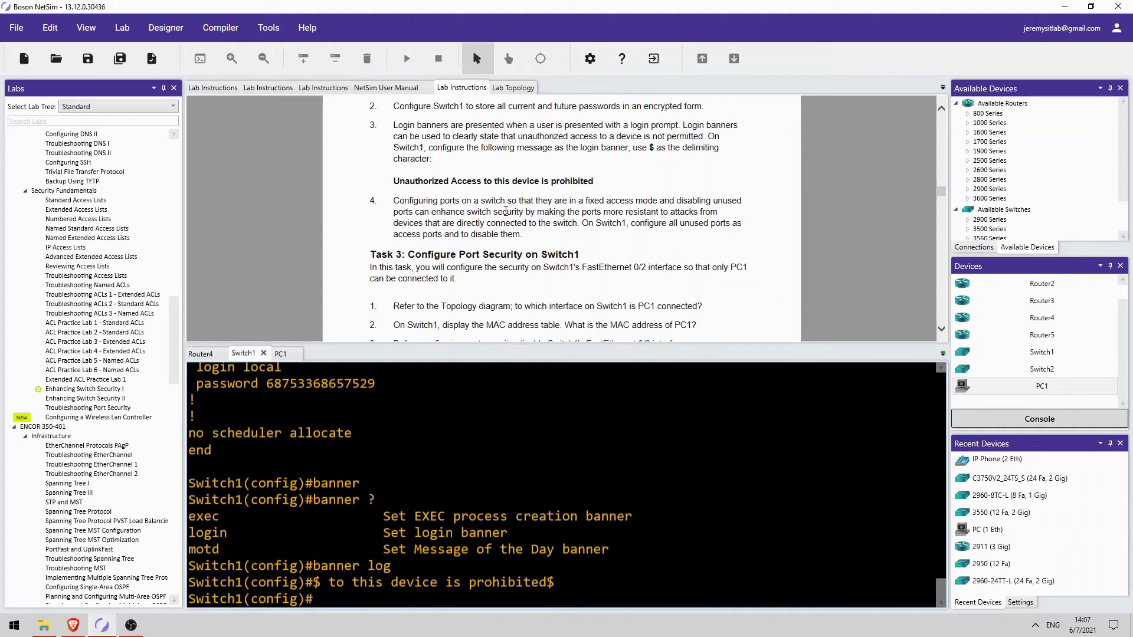
Leave configuration mode, save Switch1's configuration with wr, and log out
type("end")
key("Return")
type("wr")
key("Return")
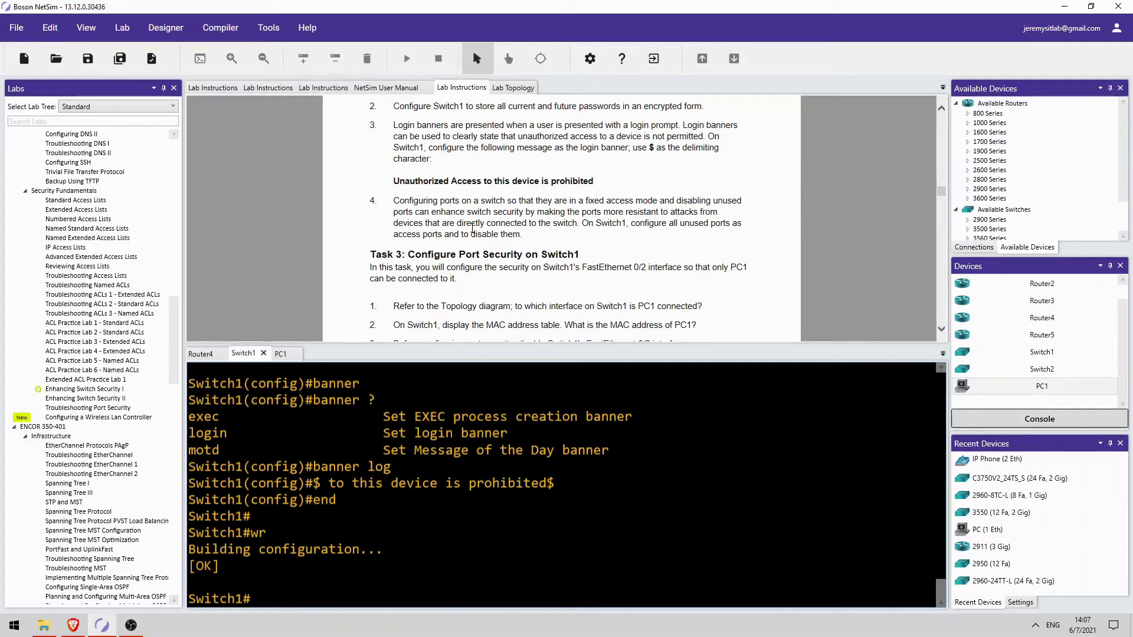
type("exit")
key("Return")
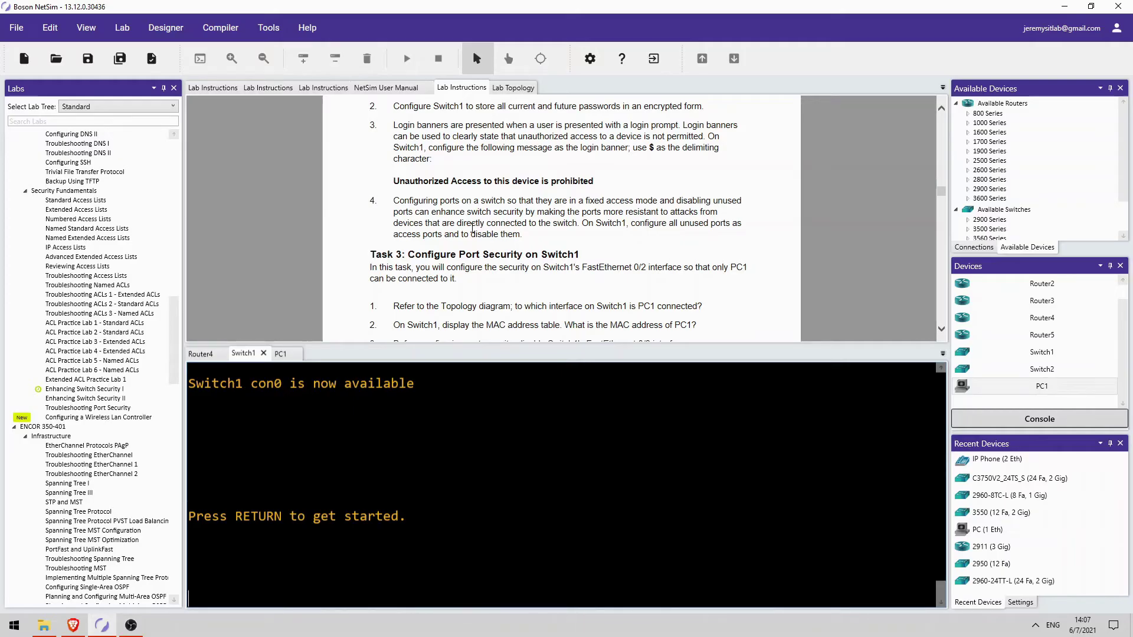
Log back in as boson past the new banner and enter privileged mode
key("Return")
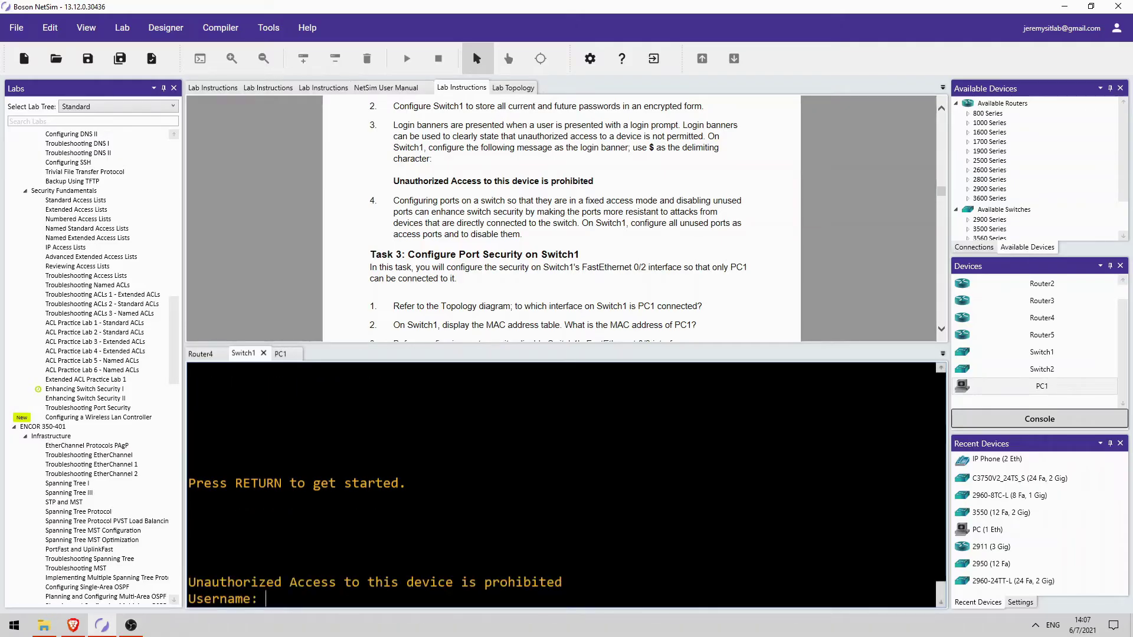
type("boson")
key("Return")
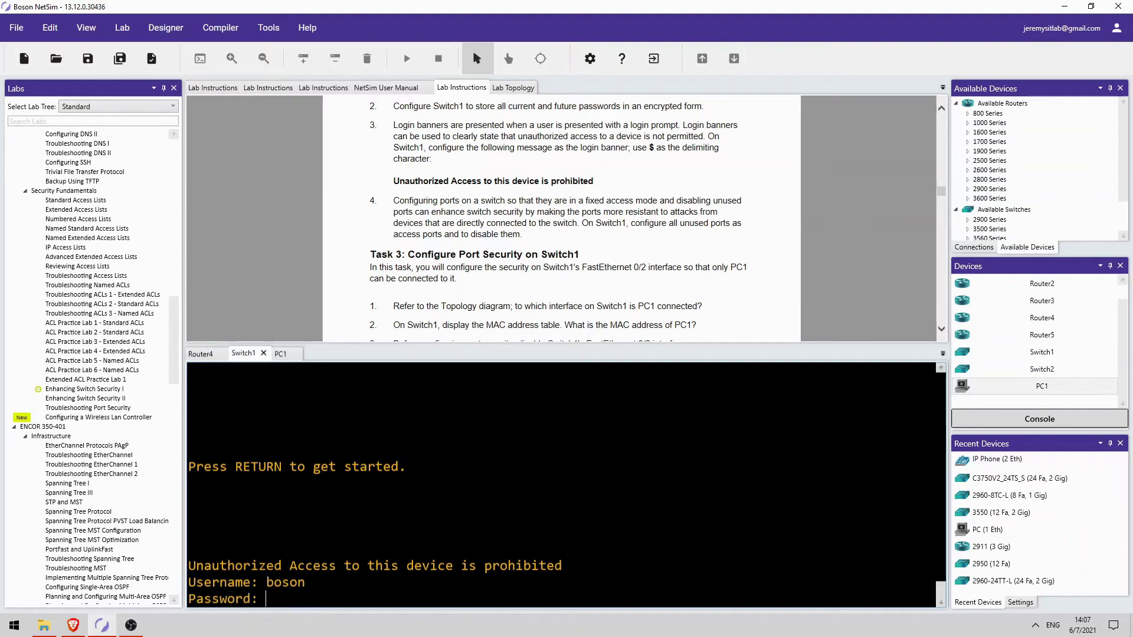
key("Return")
type("en")
key("Return")
key("Return")
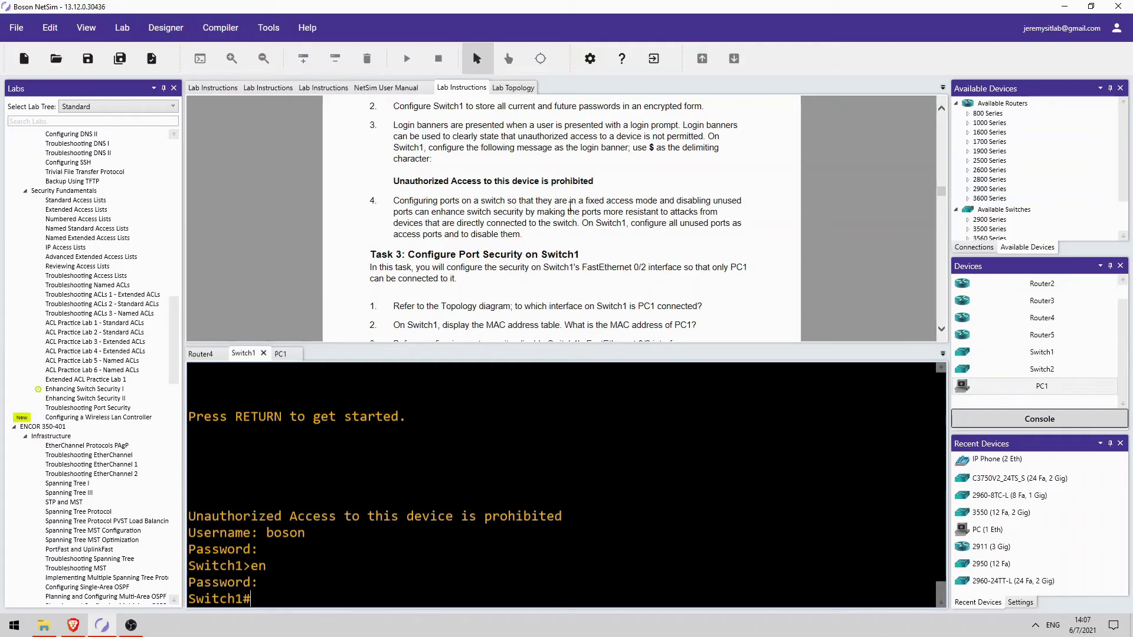
List Switch1's port states with show interfaces status
scroll(550, 222, "up", 6)
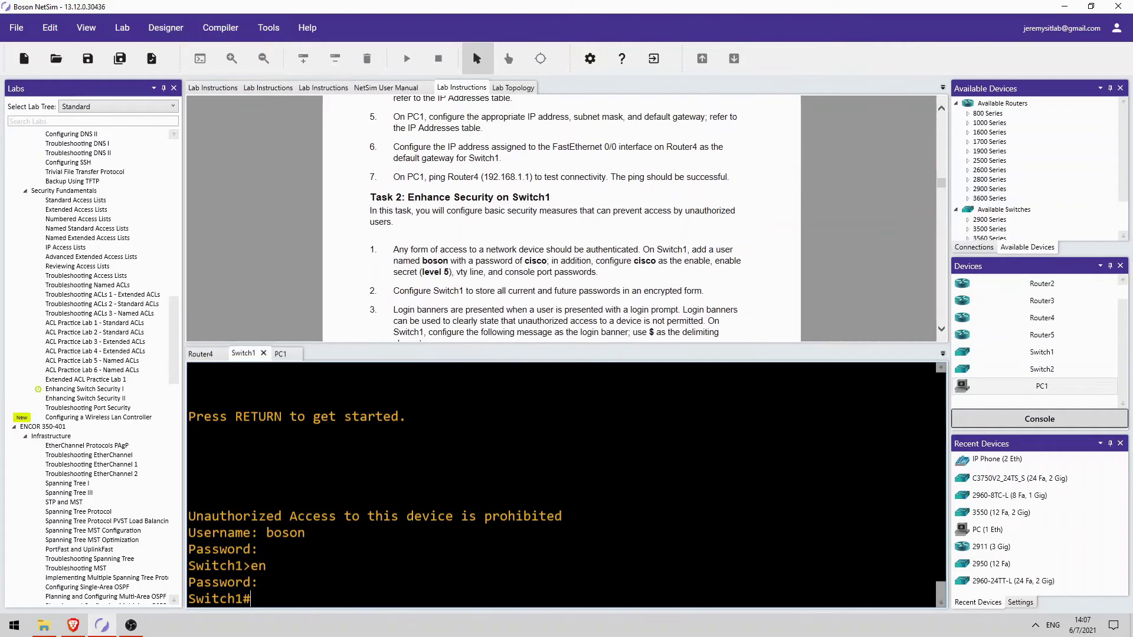
scroll(420, 249, "up", 10)
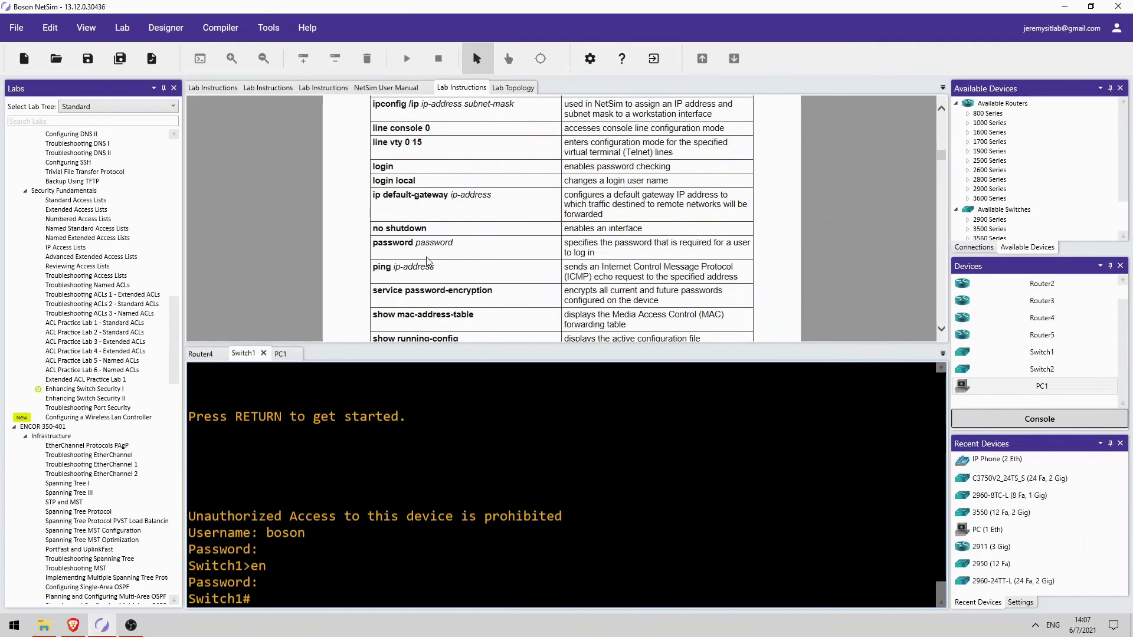
scroll(462, 282, "up", 1)
scroll(467, 270, "down", 1)
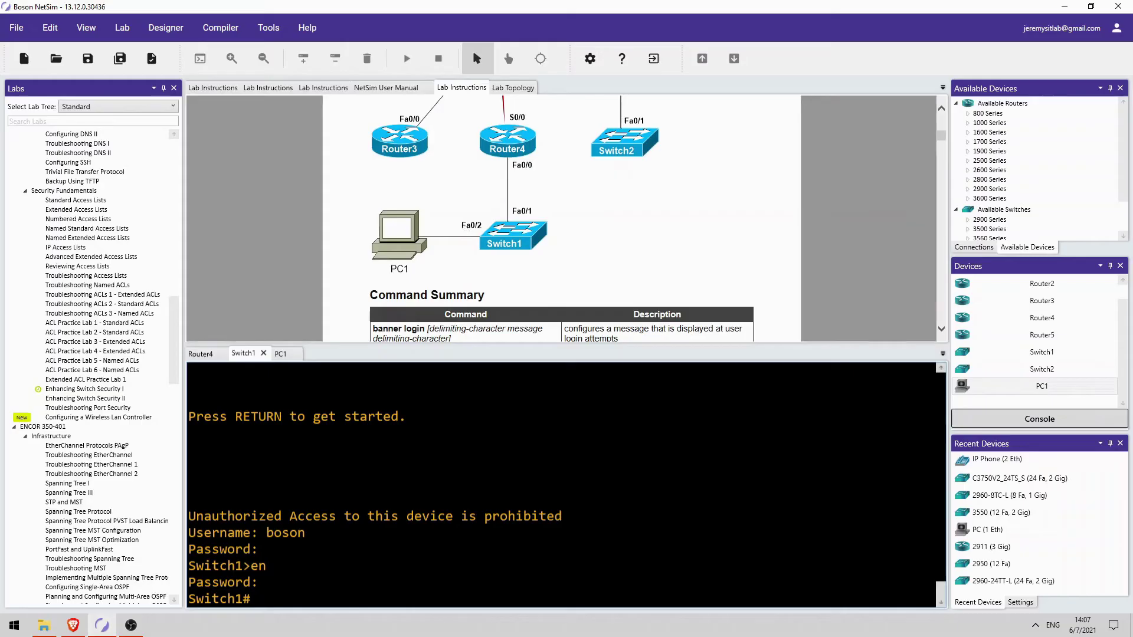
type("show int")
key("Tab")
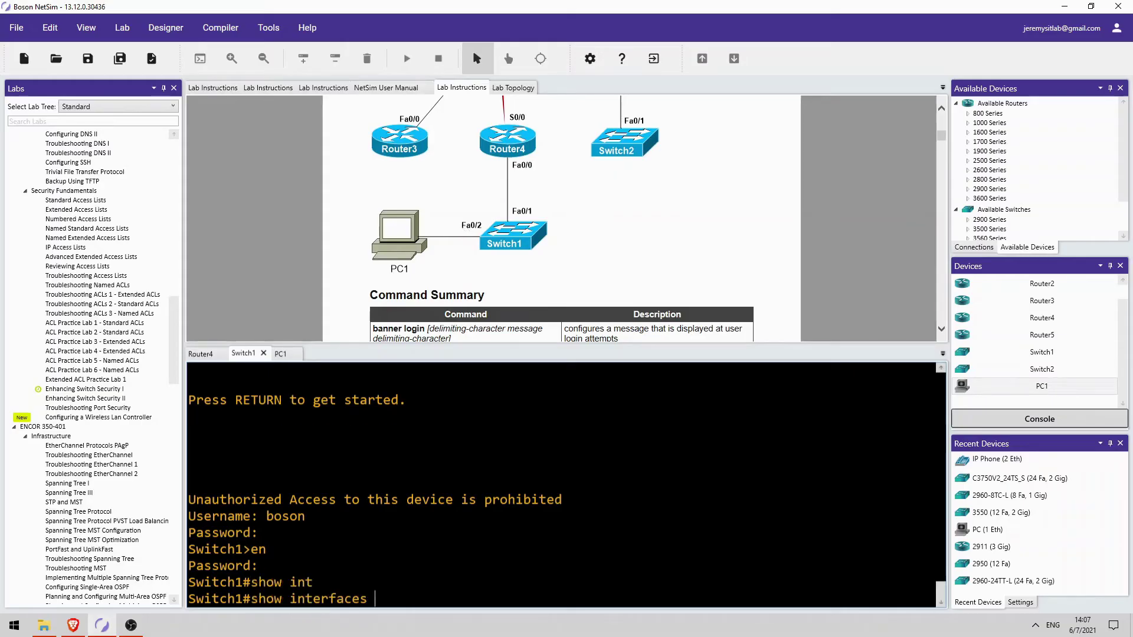
type("status")
key("Return")
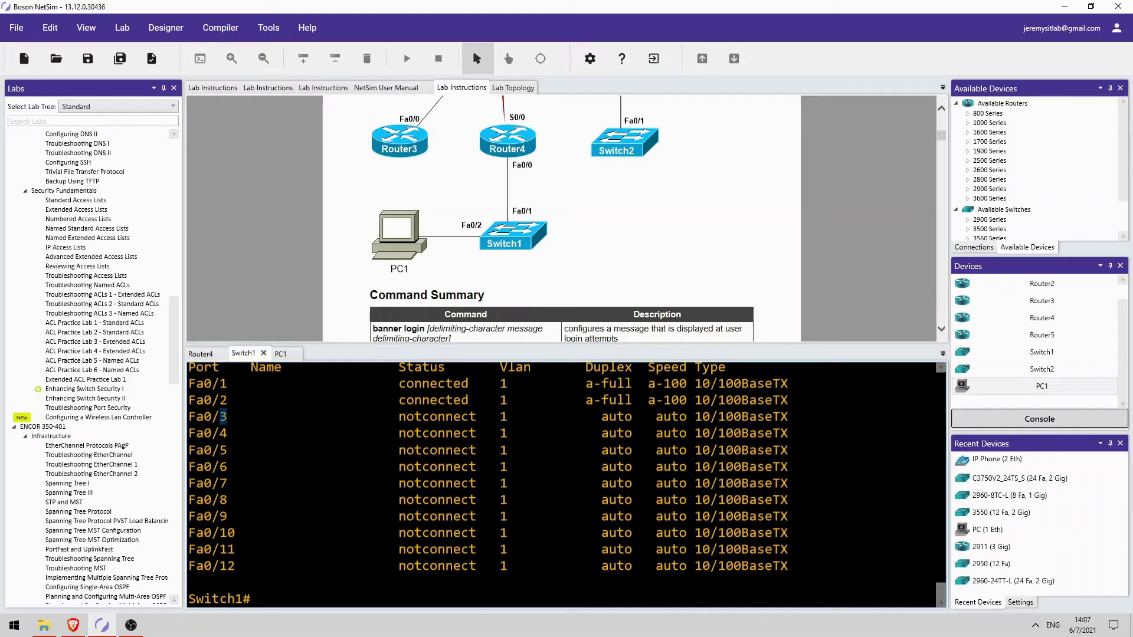
left_click_drag(220, 417, 226, 416)
Make unused ports Fa0/3–Fa0/12 access ports via an interface range
type("conf t")
key("Return")
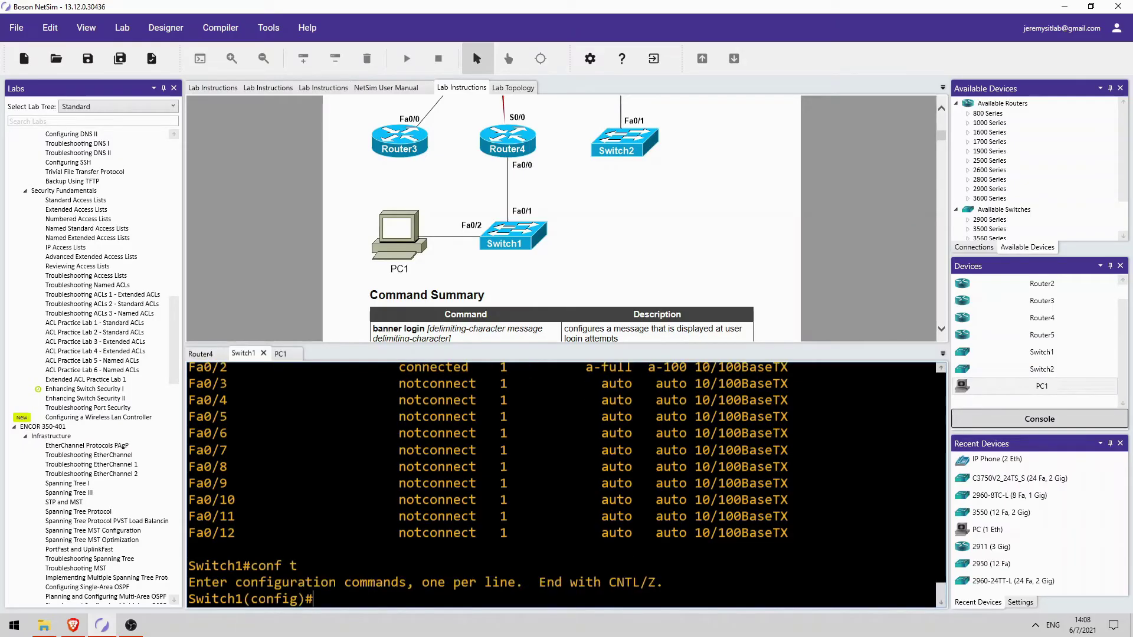
type("int range f0/3 - 12")
key("Return")
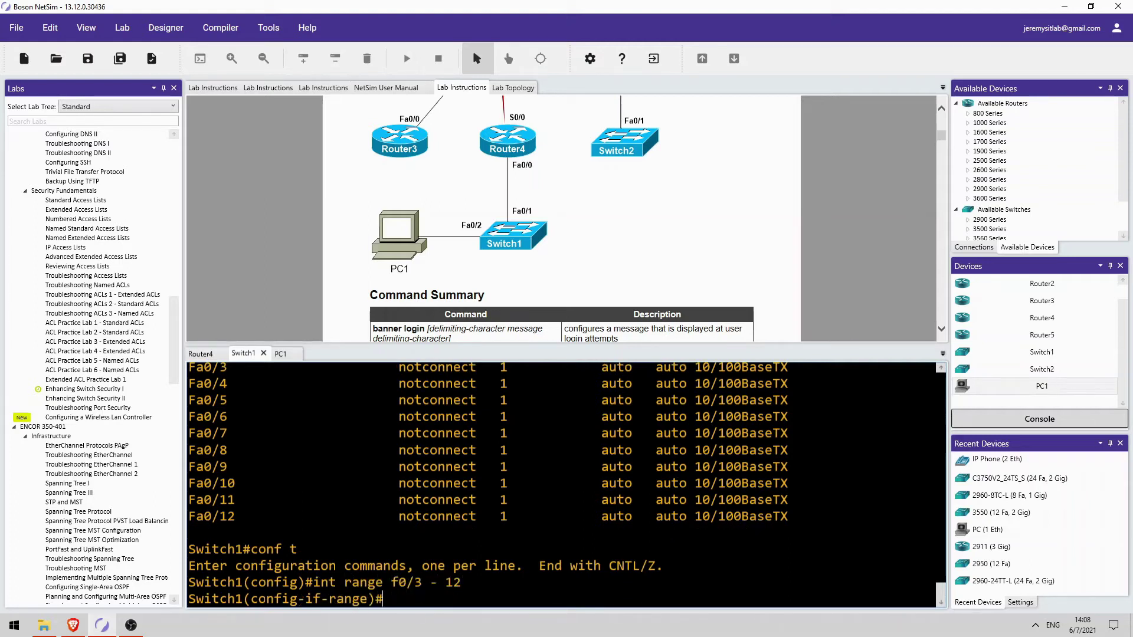
type("sw")
key("Tab")
type("mode ac")
type("c")
key("Tab")
key("Return")
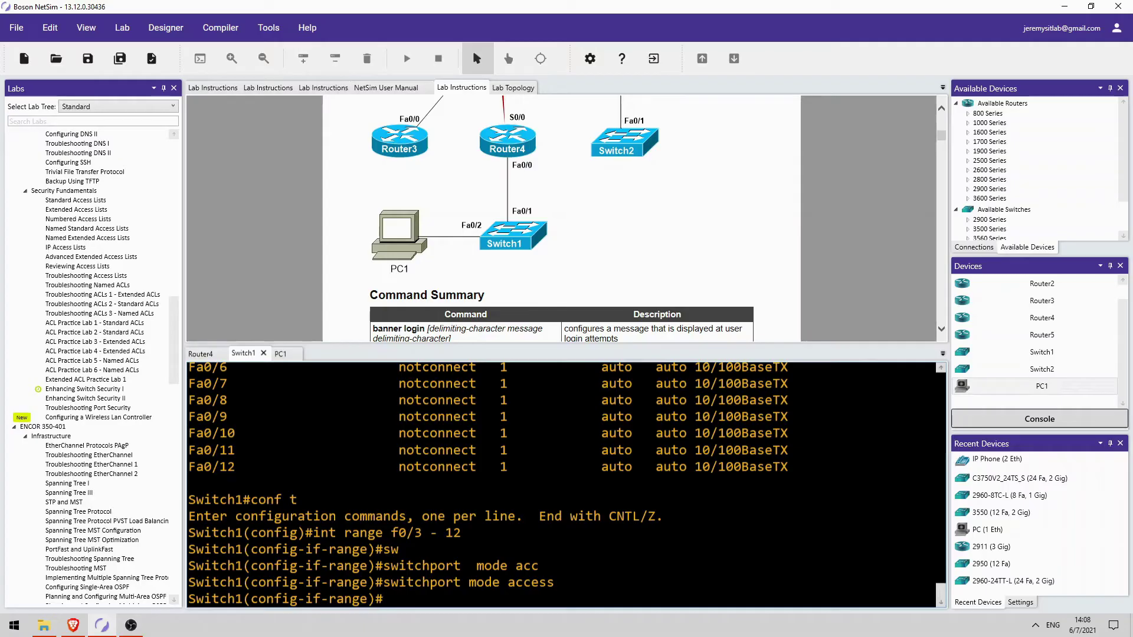
Shut down ports Fa0/3–Fa0/12 so they show administratively down
type("shutdown")
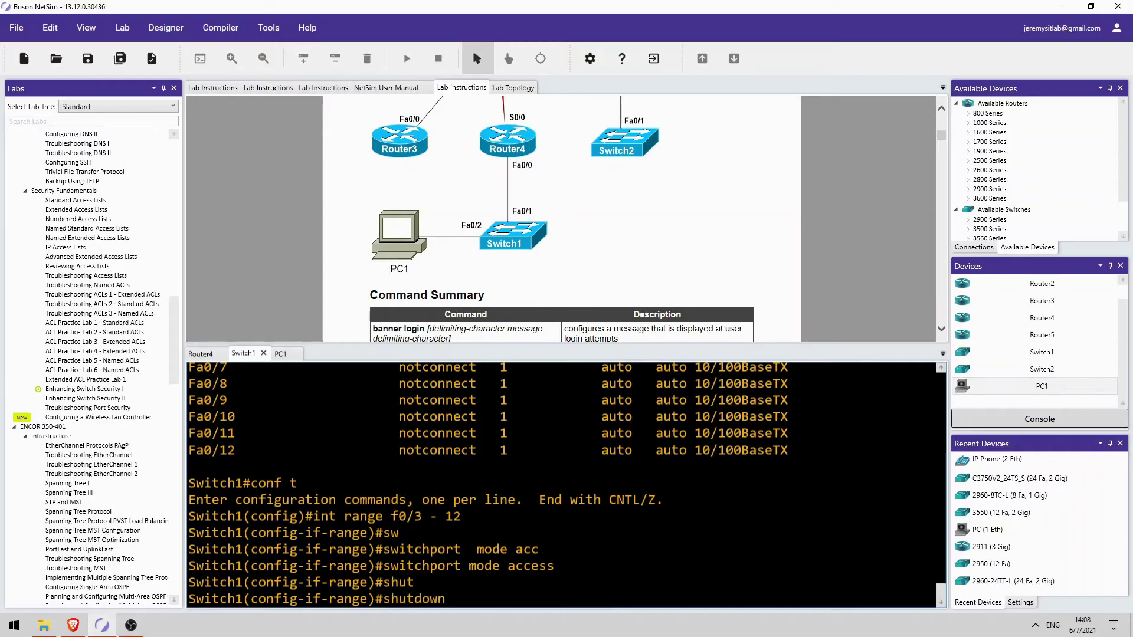
key("Return")
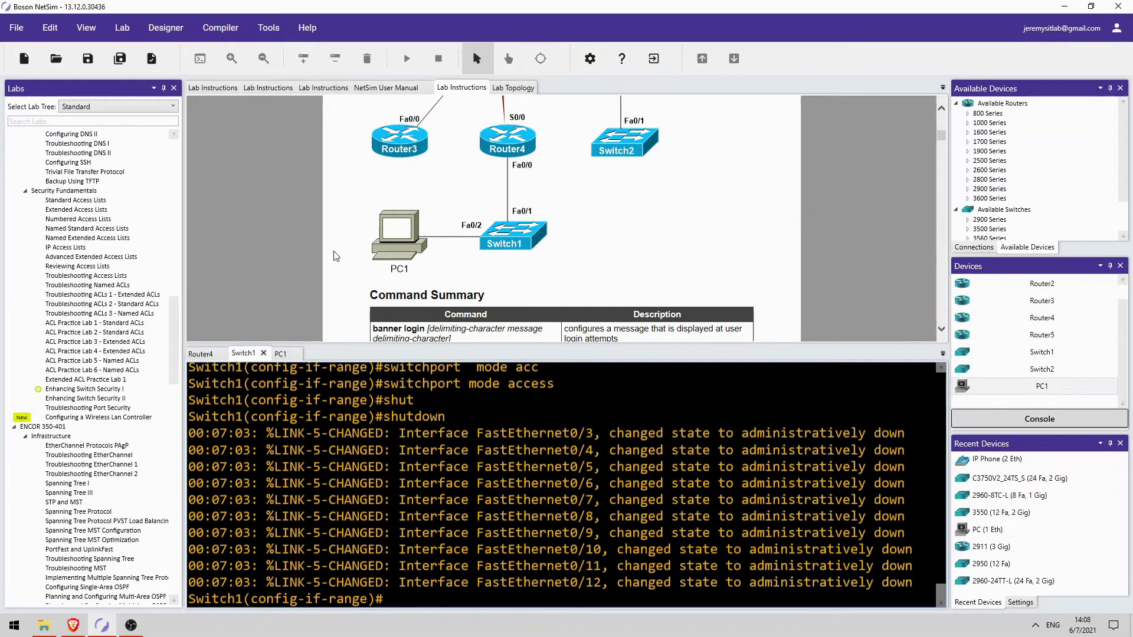
scroll(285, 194, "down", 6)
scroll(285, 186, "down", 1)
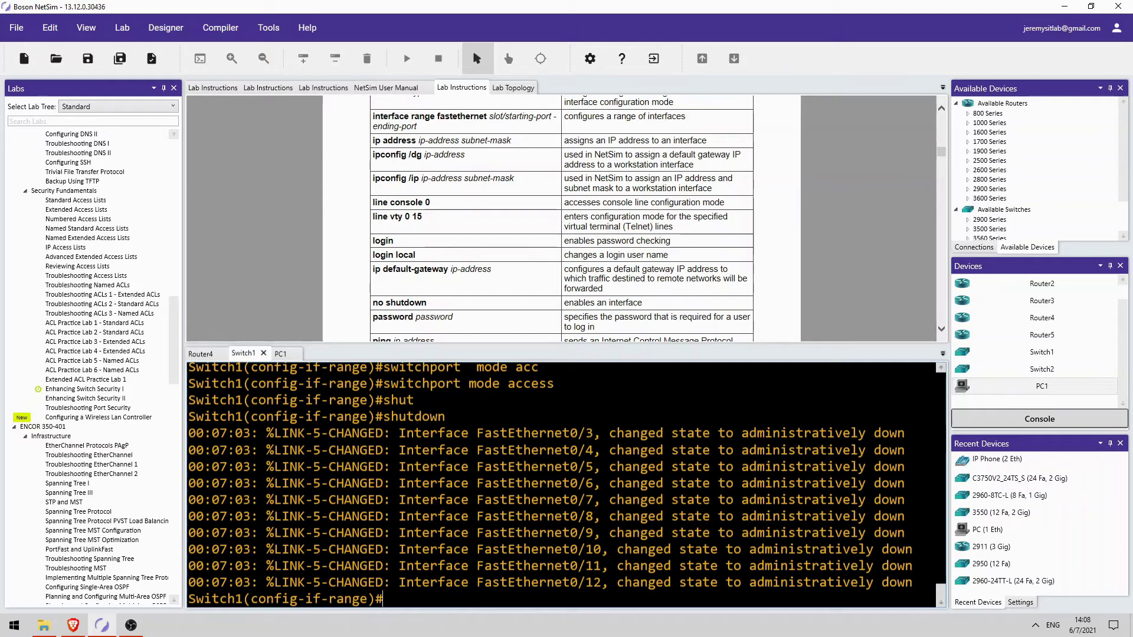
scroll(314, 300, "down", 10)
scroll(283, 230, "down", 8)
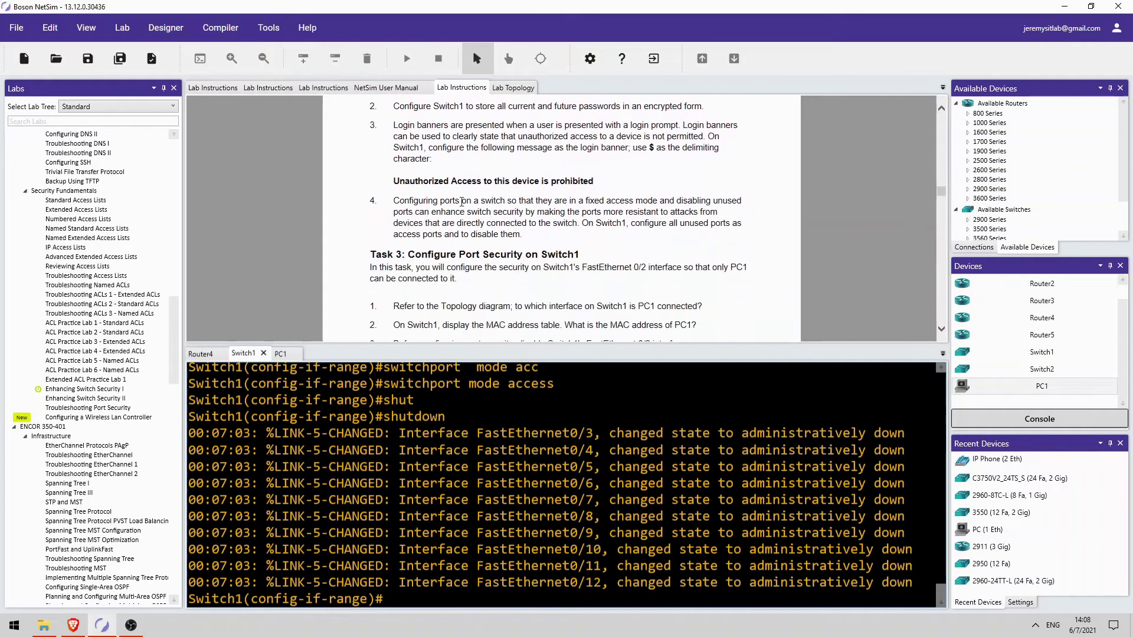
Exit Switch1 configuration mode and display its MAC address table with show mac-address-table
scroll(497, 242, "up", 4)
scroll(398, 220, "down", 3)
scroll(398, 219, "down", 3)
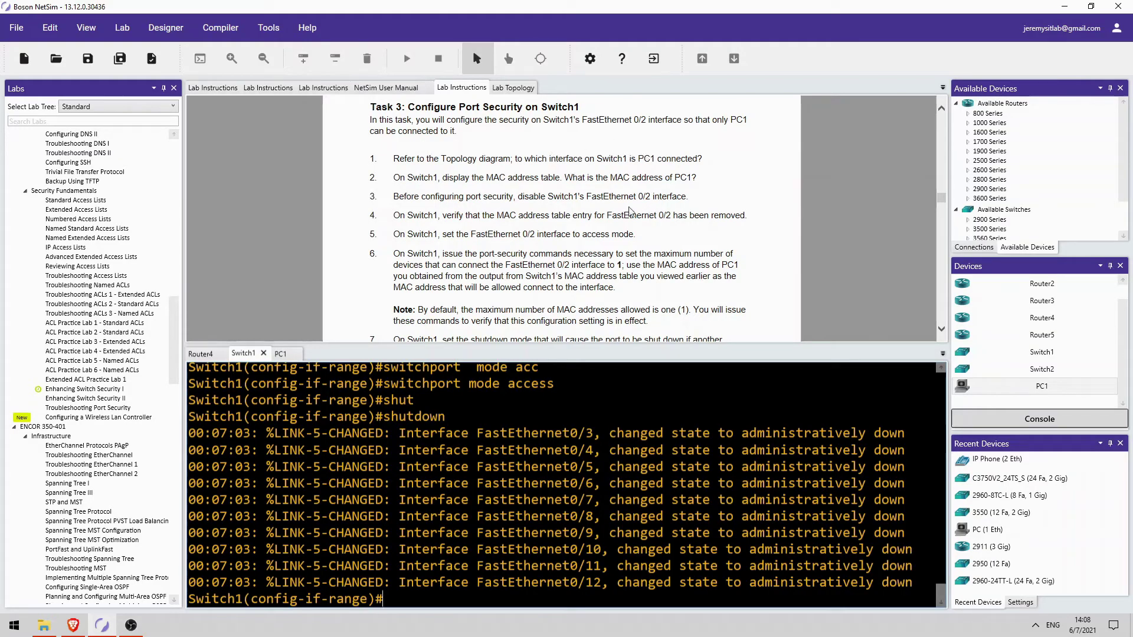
scroll(436, 248, "up", 10)
scroll(435, 247, "up", 15)
scroll(474, 230, "down", 15)
scroll(366, 227, "down", 8)
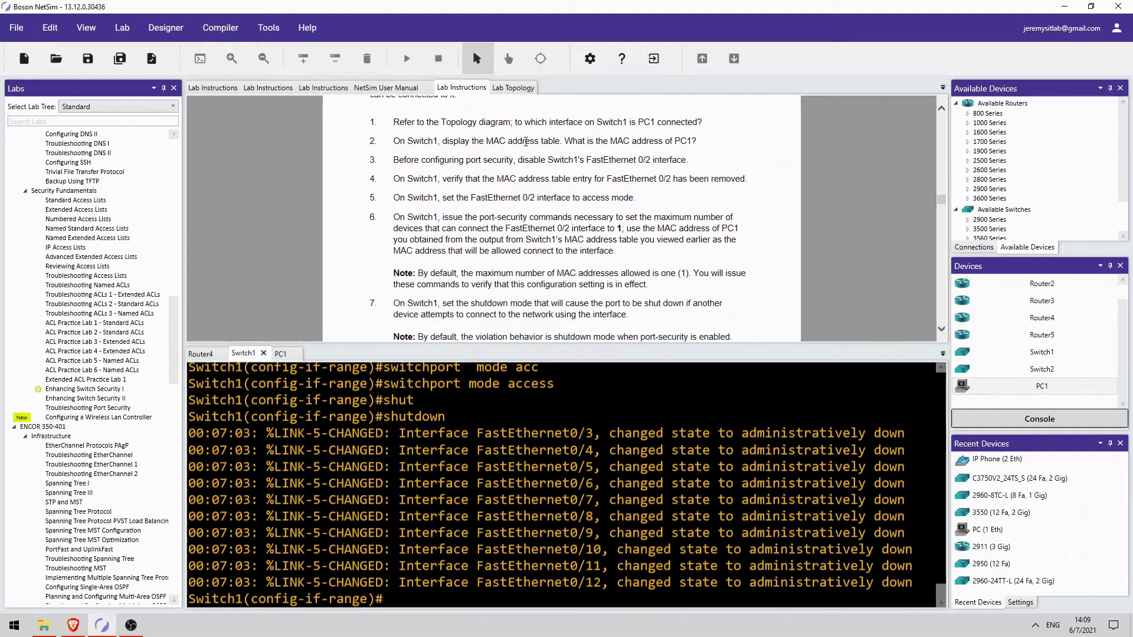
key("Return")
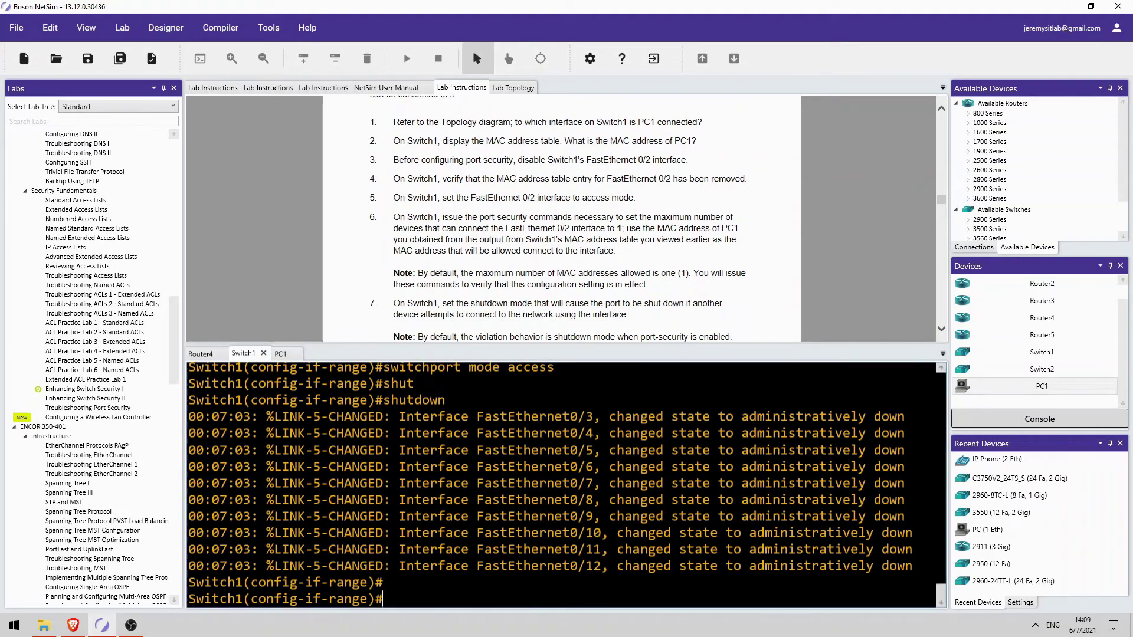
type("end")
key("Return")
type("show m")
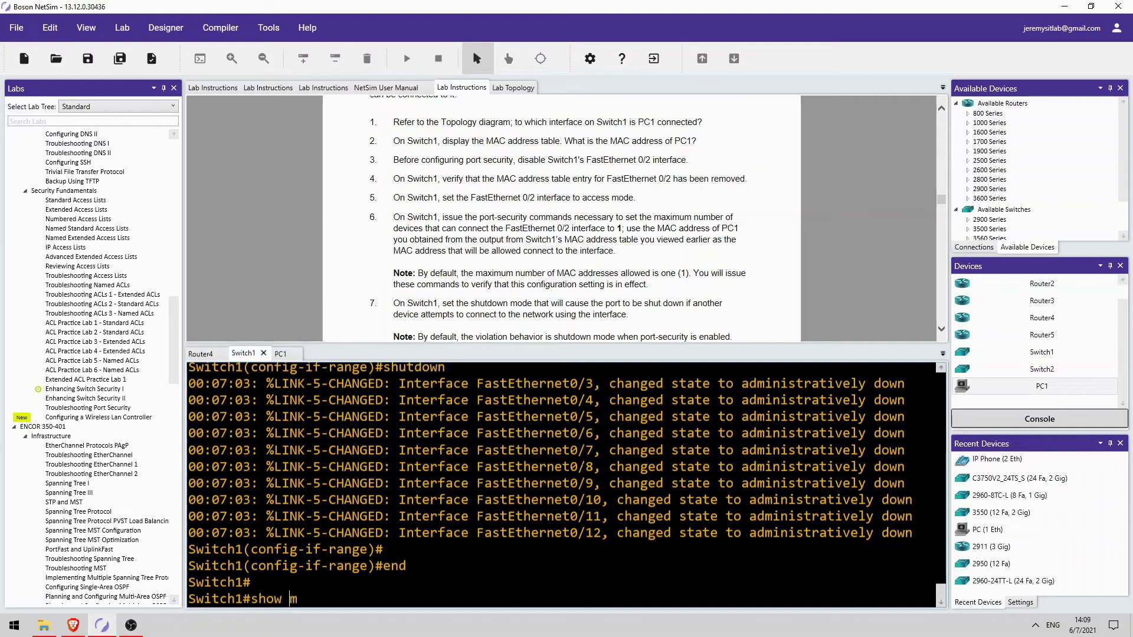
type("ac")
key("Tab")
key("Return")
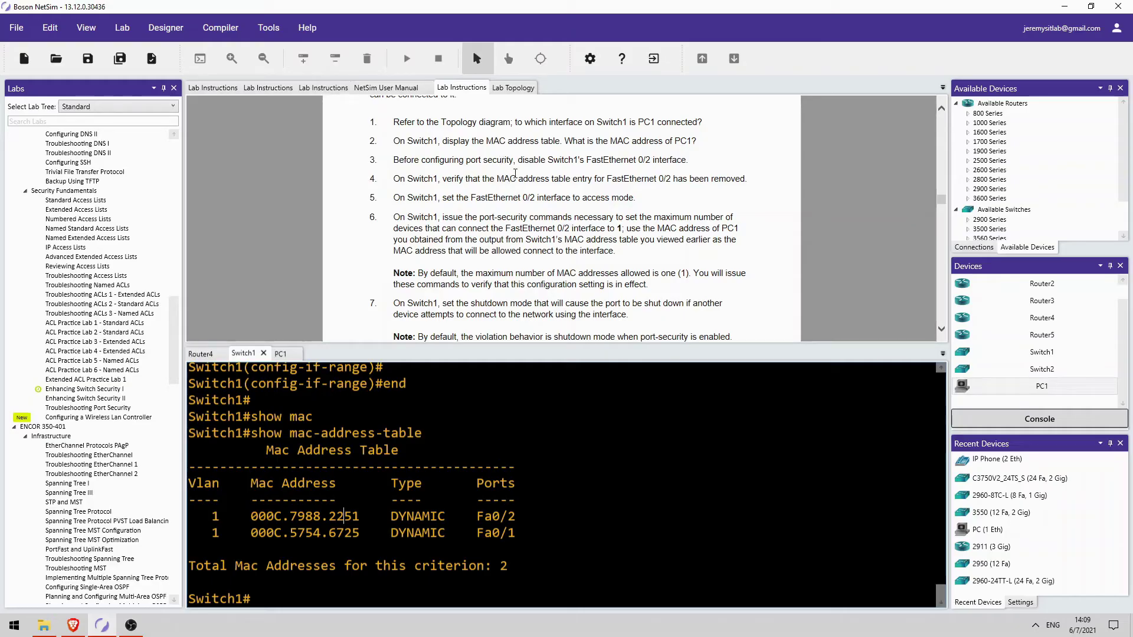
Shut down Switch1's interface Fa0/2 from global configuration mode
left_click(482, 561)
type("conf t")
key("Return")
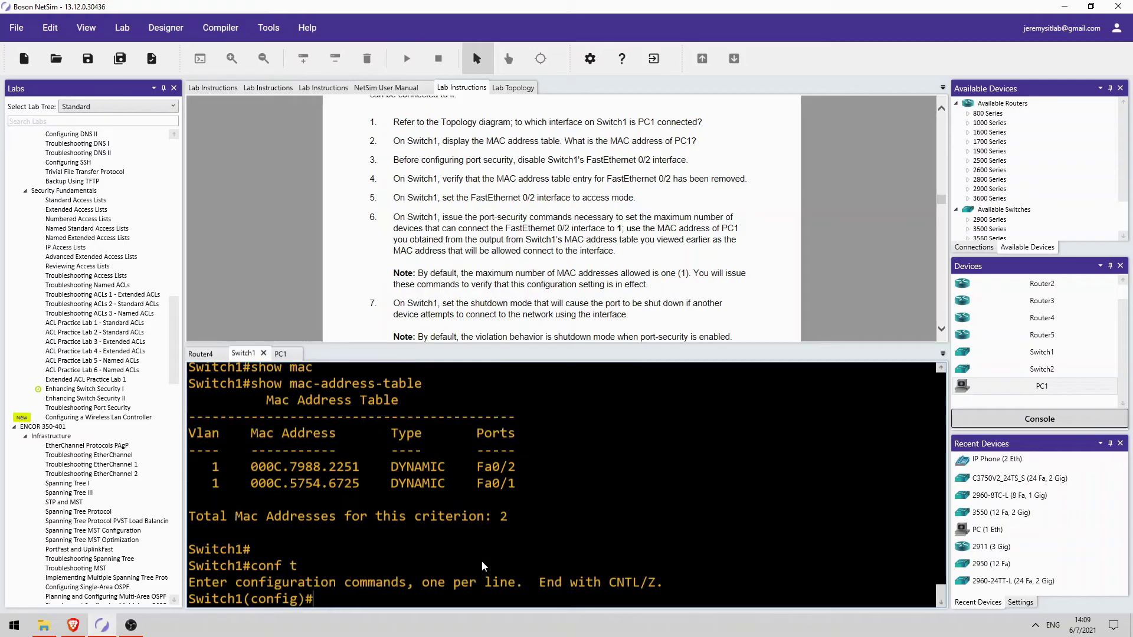
type("inter")
key("Tab")
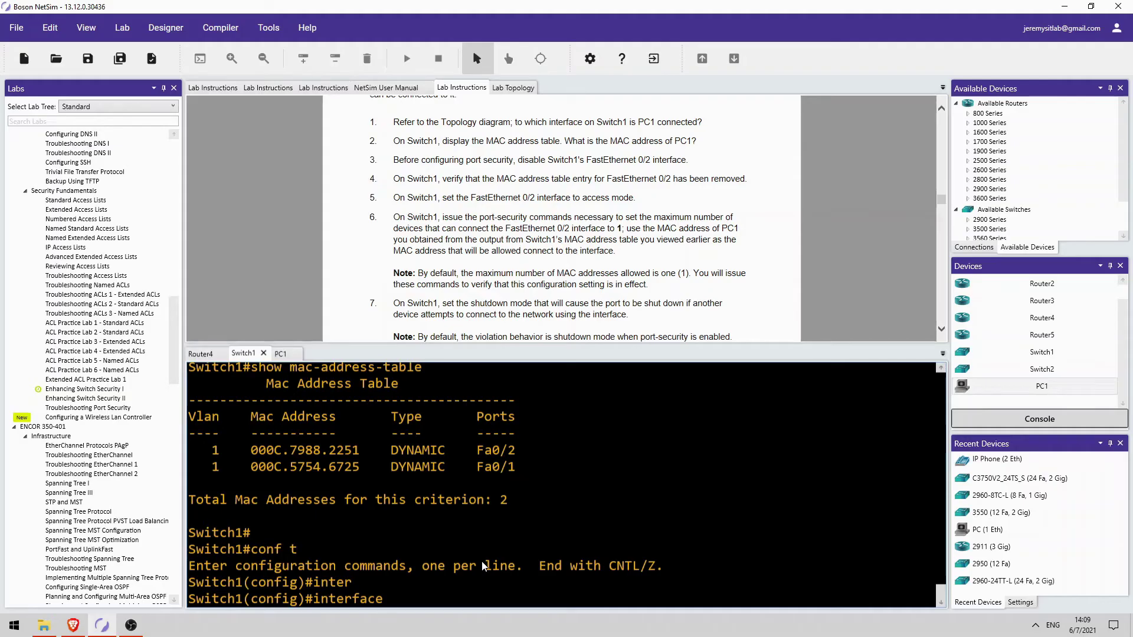
type("f0/2")
key("Return")
type("shut")
key("Return")
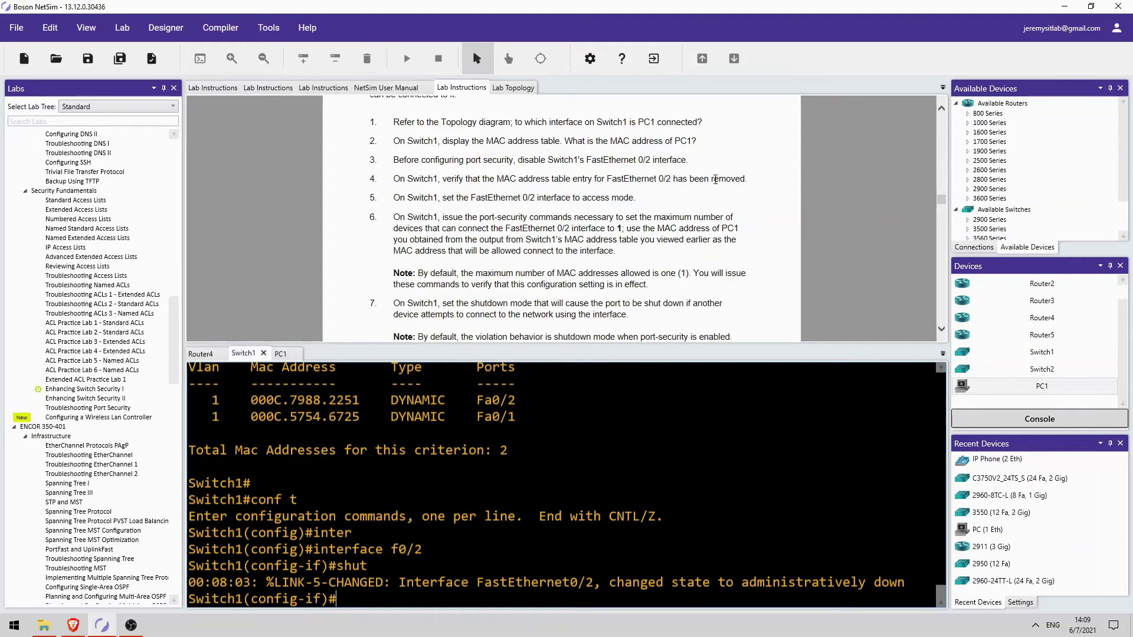
Confirm Fa0/2's MAC entry is gone with do show mac-address-table, then begin the switchport command
type("do show mac")
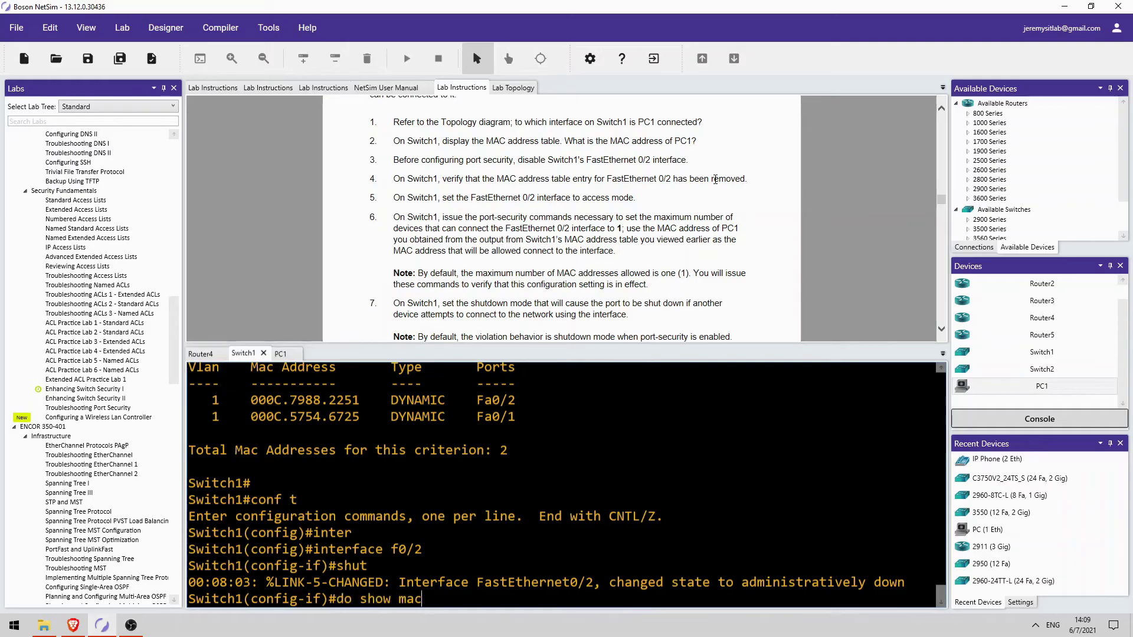
type("-address-table")
key("Return")
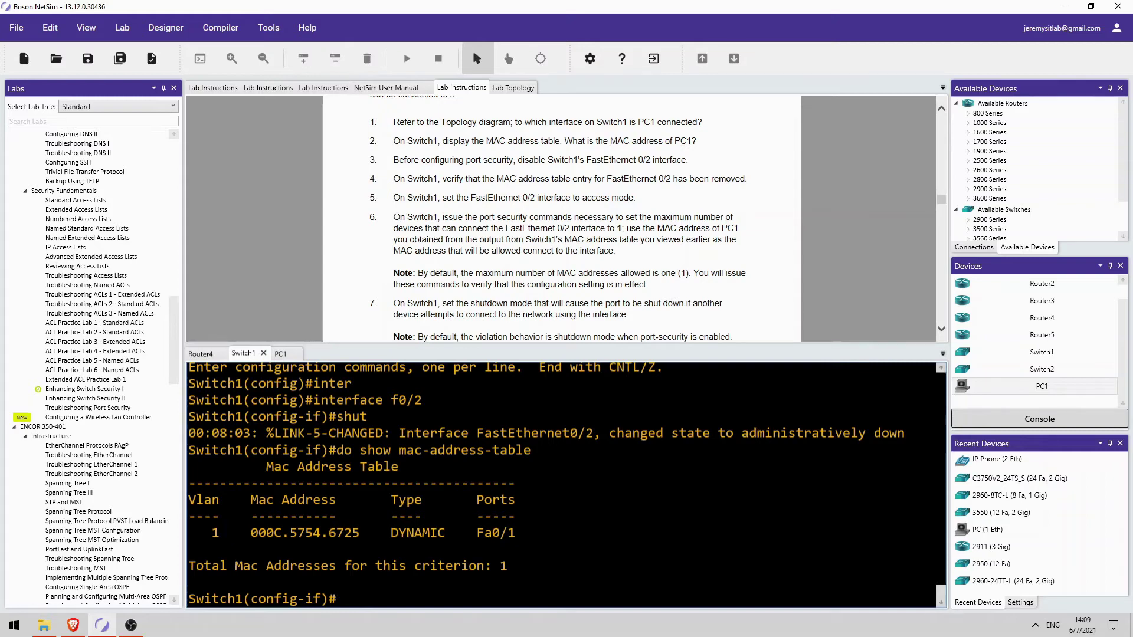
type("sw")
key("Tab")
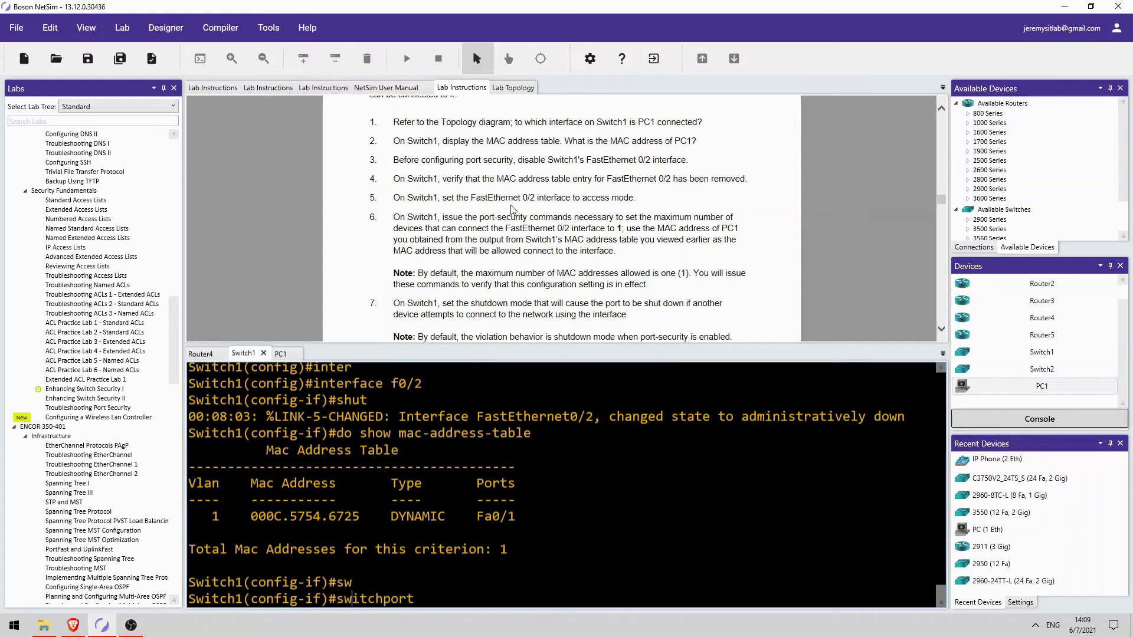
Set Fa0/2 to switchport mode access
type("mode acc")
key("Tab")
key("Return")
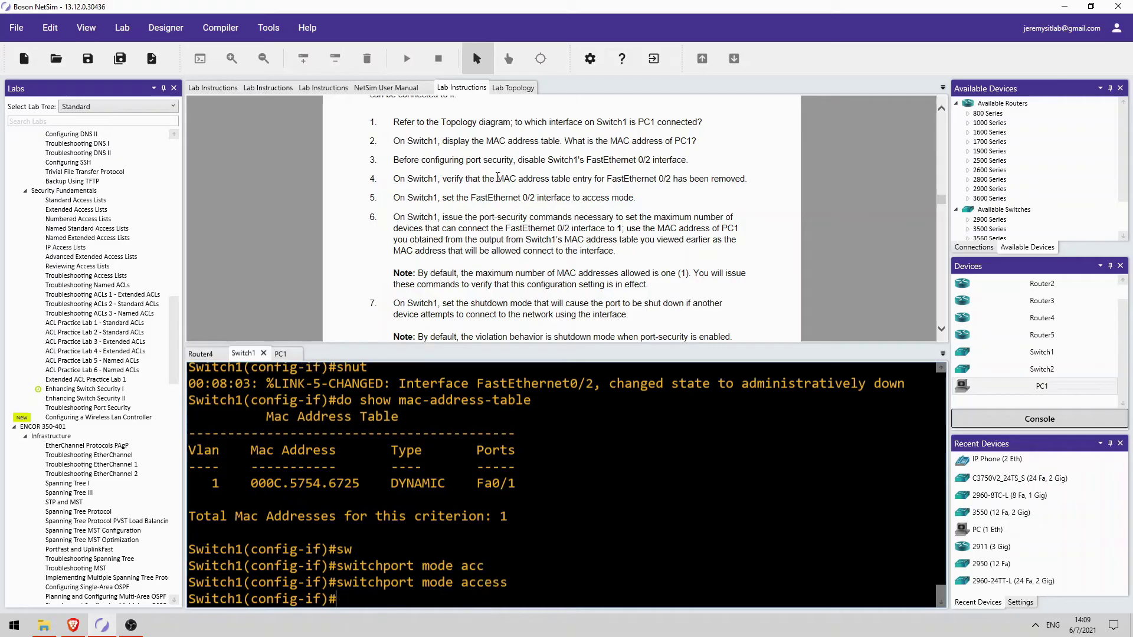
scroll(497, 177, "down", 2)
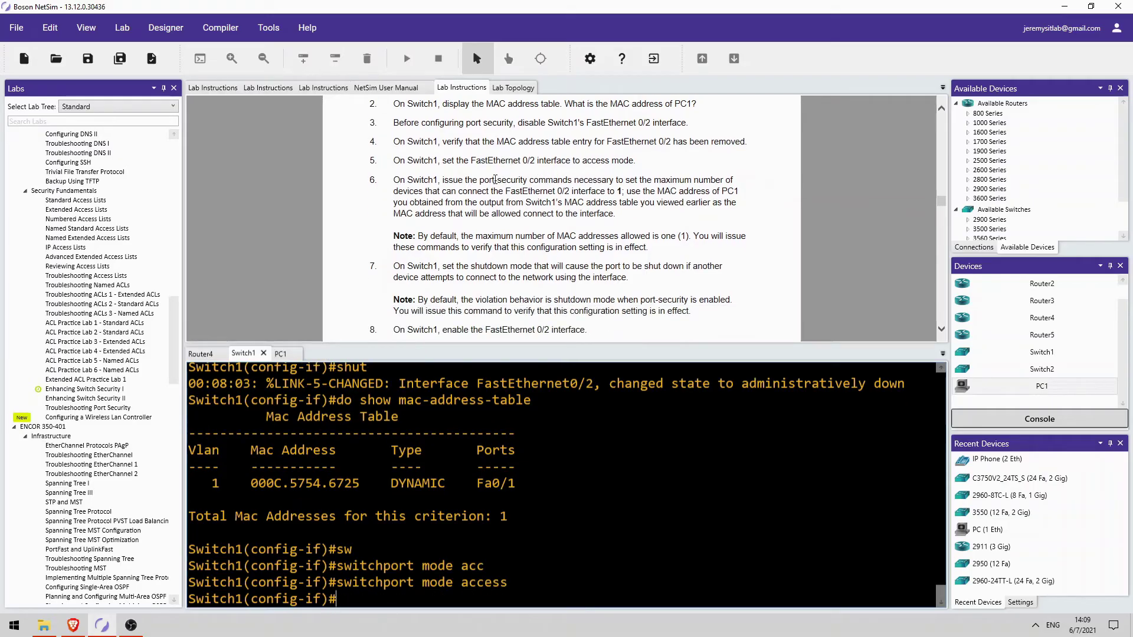
Enable port security on Fa0/2 with switchport port-security
type("sw")
key("Tab")
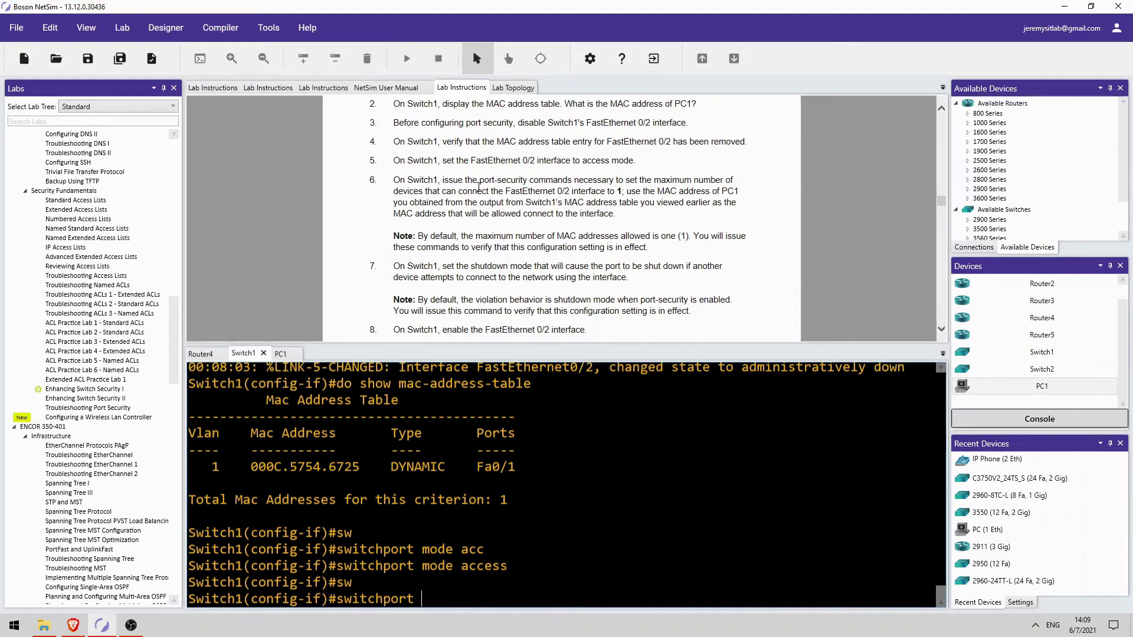
type("port")
key("Tab")
key("Return")
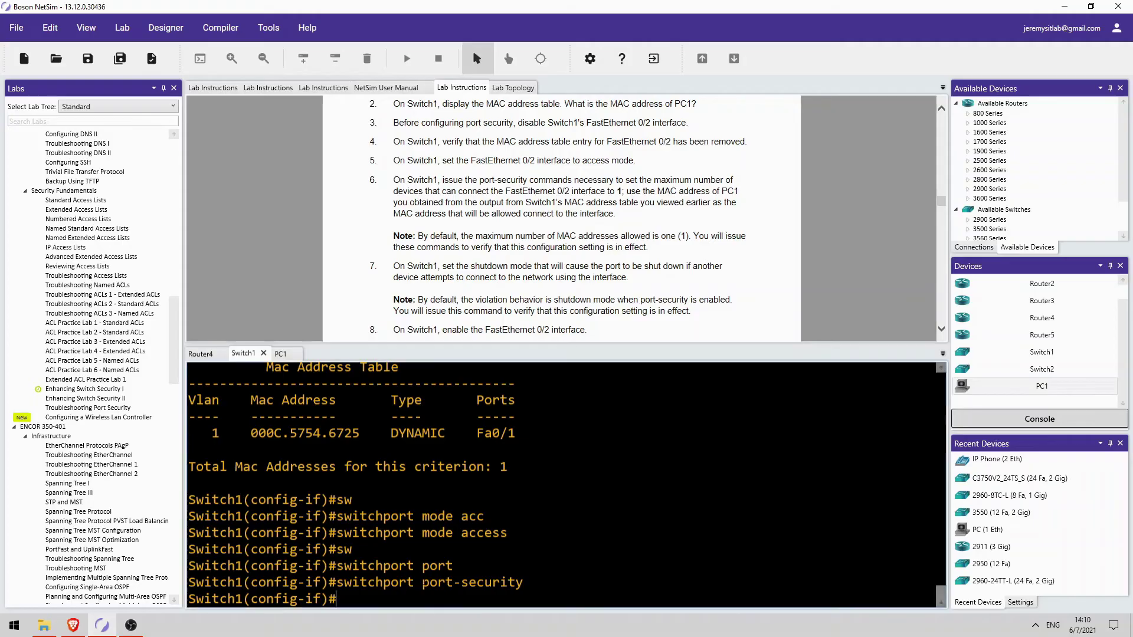
Limit Fa0/2 port security to a maximum of 1 MAC address
key("Up")
type("max")
key("Tab")
type("1")
key("Return")
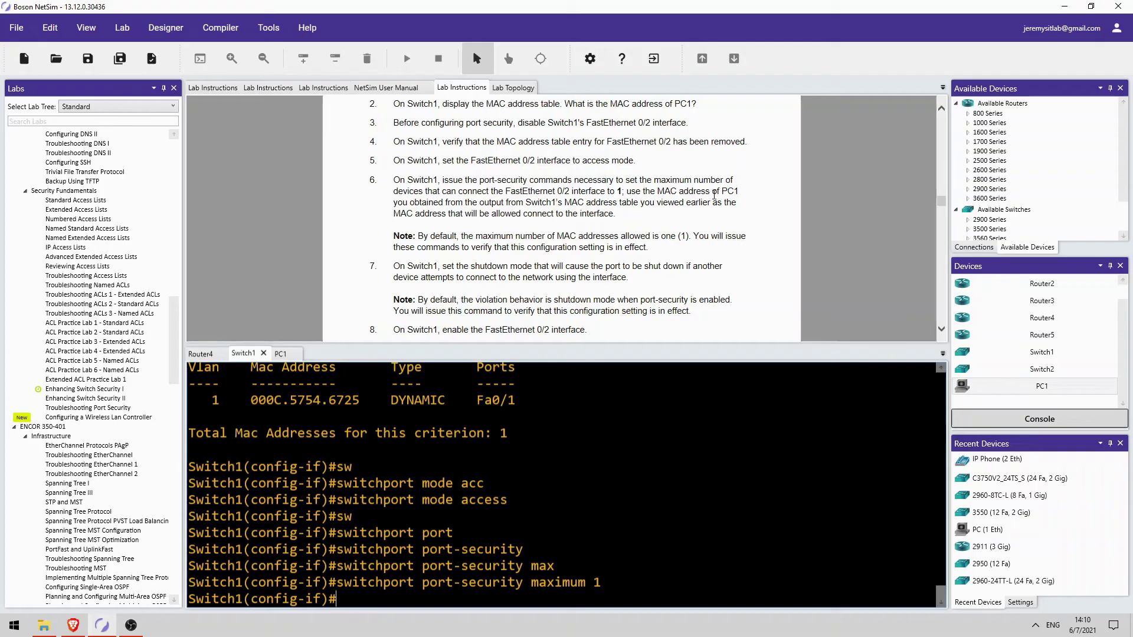
scroll(722, 193, "up", 4)
scroll(722, 194, "down", 7)
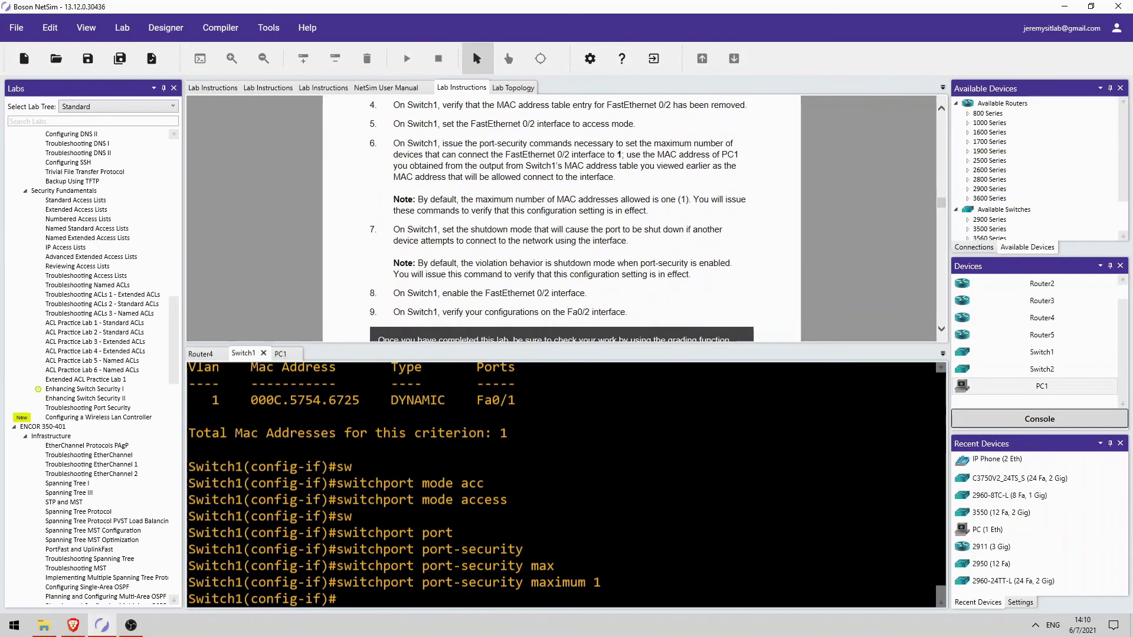
Copy PC1's MAC 000C.7988.2251 from the table into a port-security mac-address command
scroll(567, 483, "up", 10)
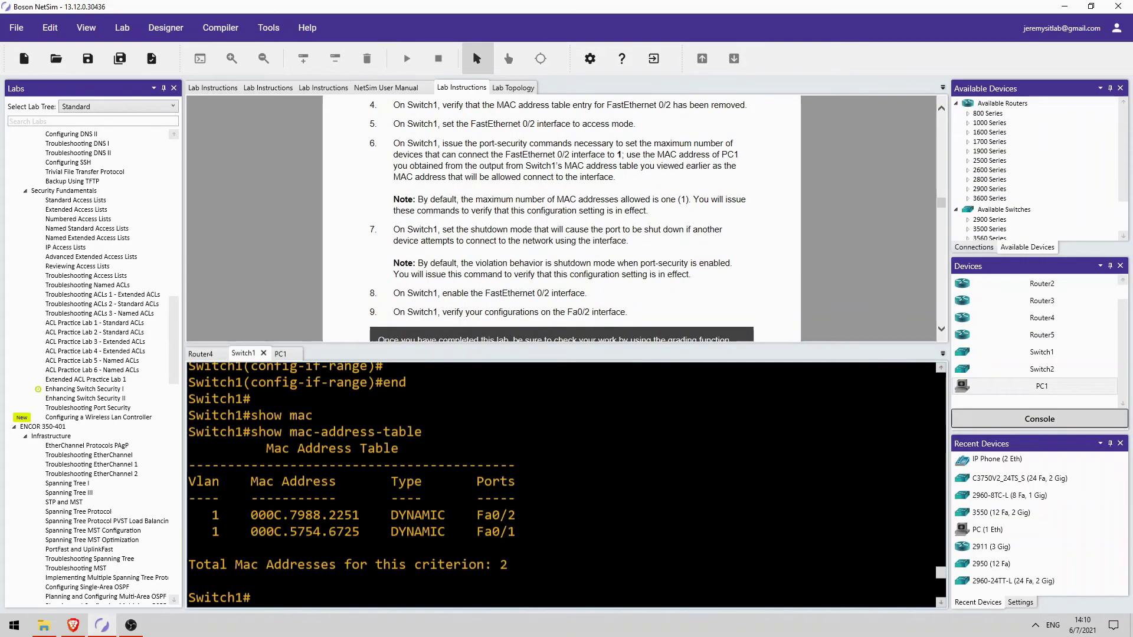
left_click_drag(251, 515, 360, 515)
left_click_drag(941, 573, 940, 593)
key("Up")
key("BackSpace")
key("BackSpace")
key("BackSpace")
key("BackSpace")
key("BackSpace")
type("c")
key("Tab")
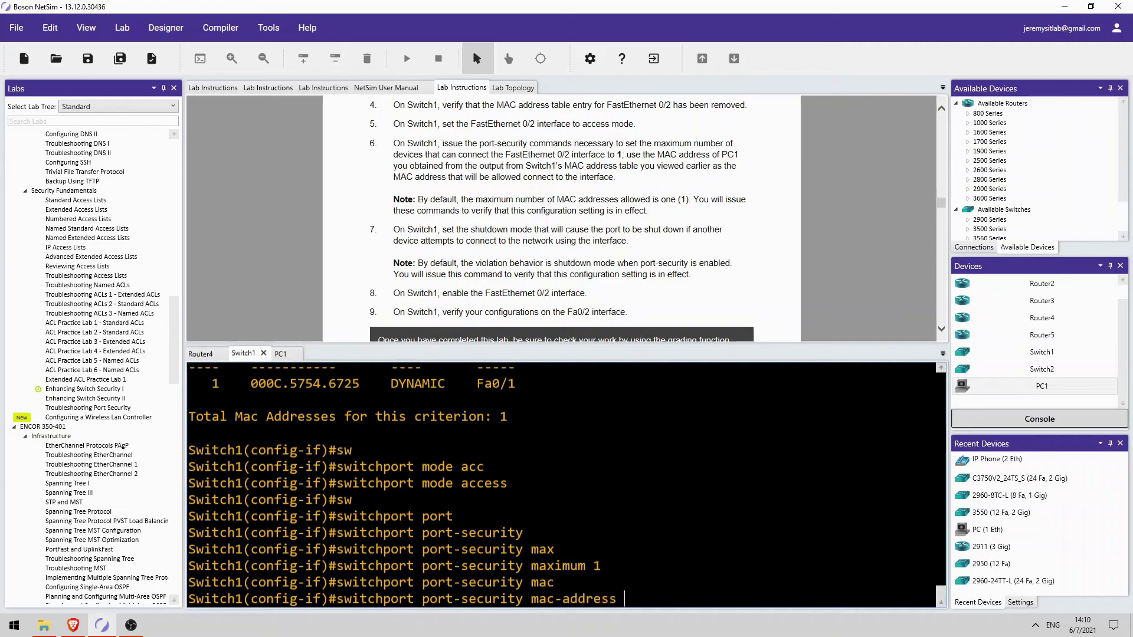
type("000C.7988.2251")
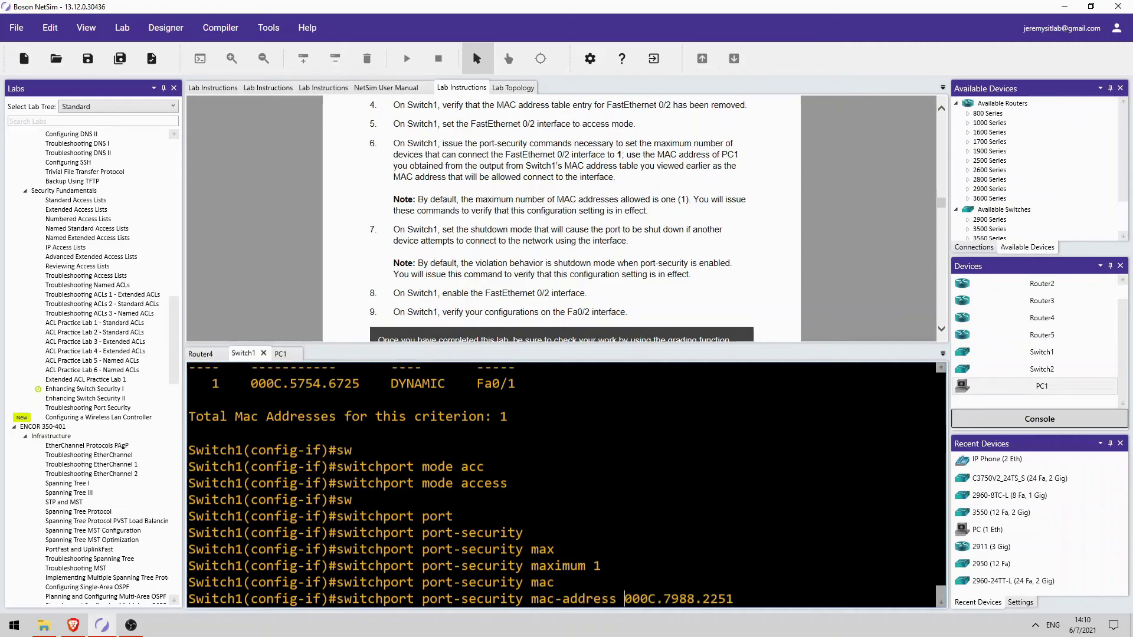
Fix the pasted address and apply 000C.7988.2251 as Fa0/2's allowed secure MAC
scroll(566, 484, "up", 6)
scroll(566, 484, "up", 2)
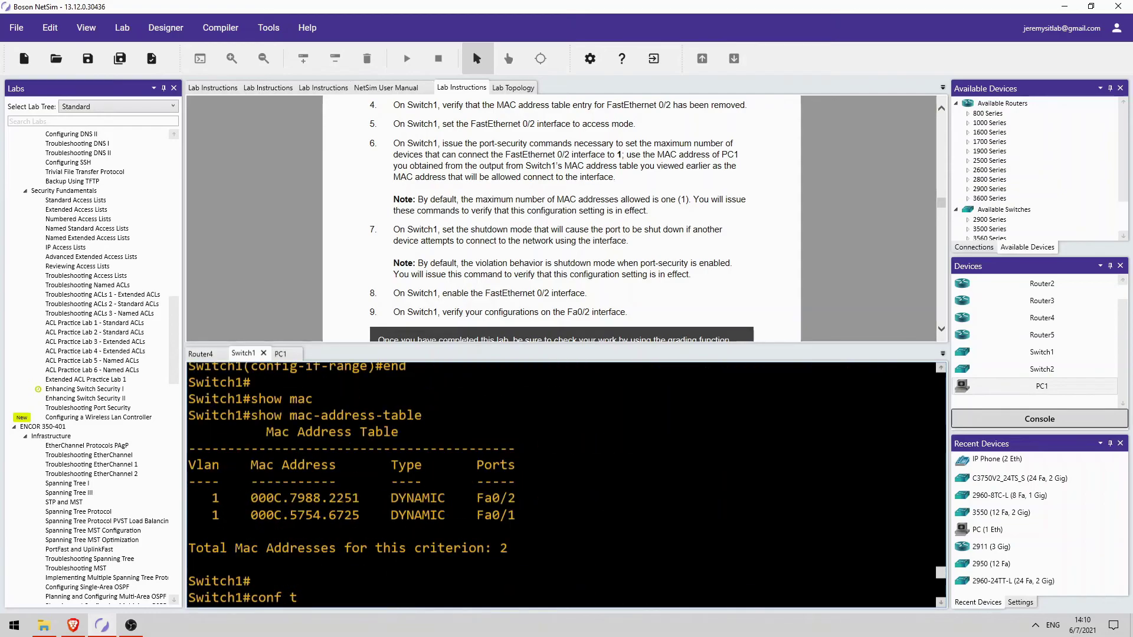
left_click_drag(250, 498, 359, 498)
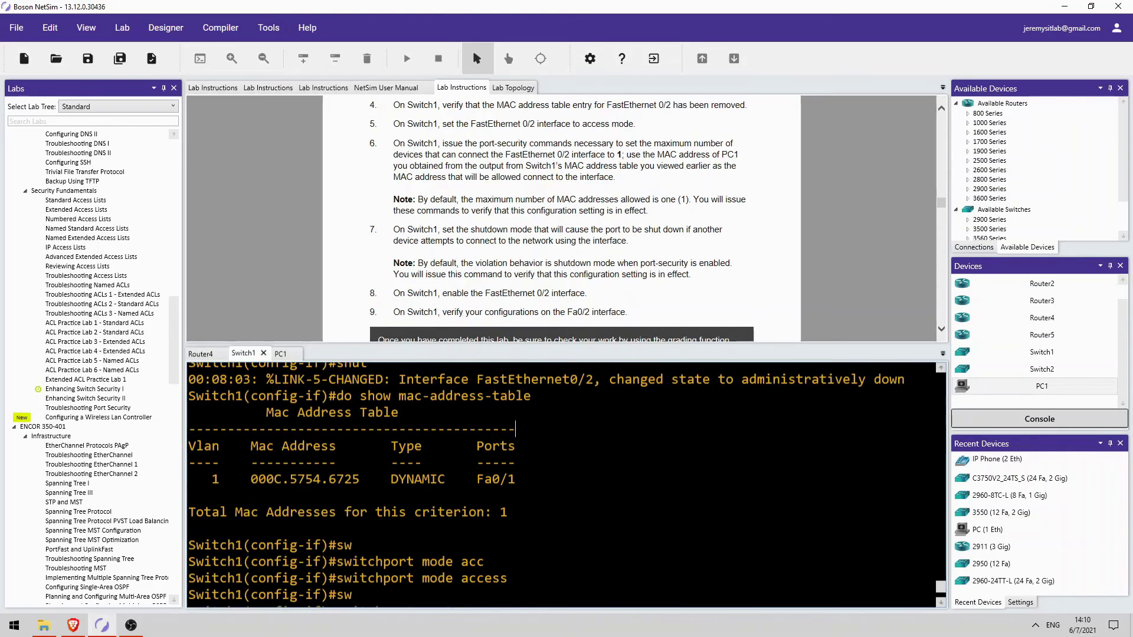
type("000C.7988.2251")
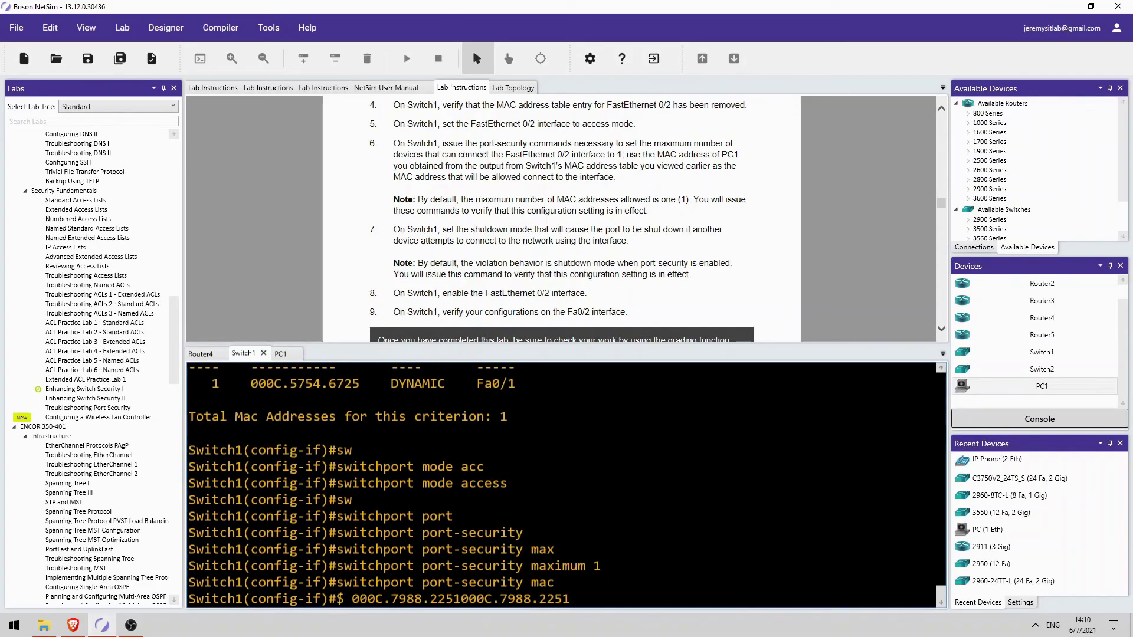
key("BackSpace")
key("BackSpace")
key("BackSpace")
key("BackSpace")
key("BackSpace")
key("BackSpace")
key("BackSpace")
key("BackSpace")
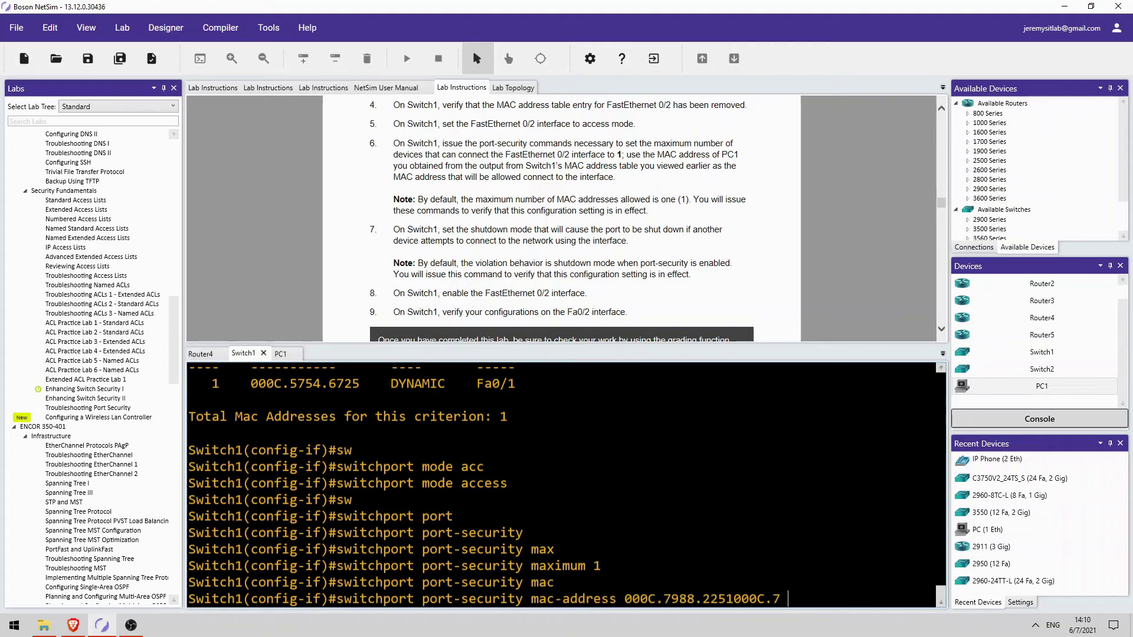
key("BackSpace")
key("BackSpace")
key("BackSpace")
key("BackSpace")
key("BackSpace")
key("BackSpace")
key("Return")
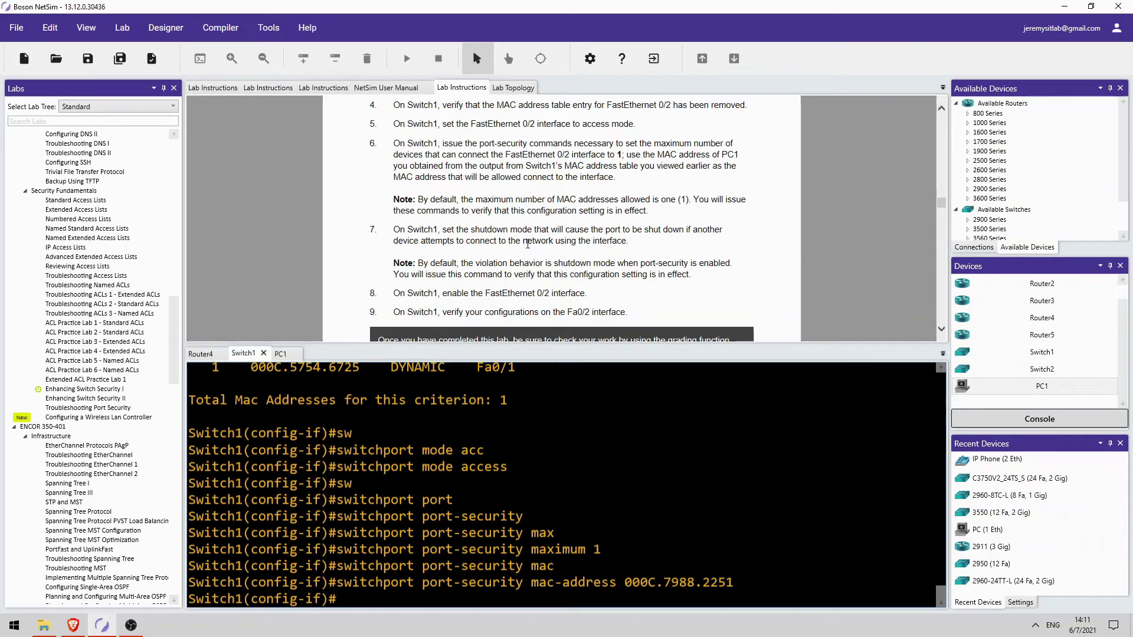
Set Fa0/2's port-security violation mode to shutdown, re-enable the interface, and exit configuration
key("Up")
key("Up")
key("Up")
key("Up")
key("Up")
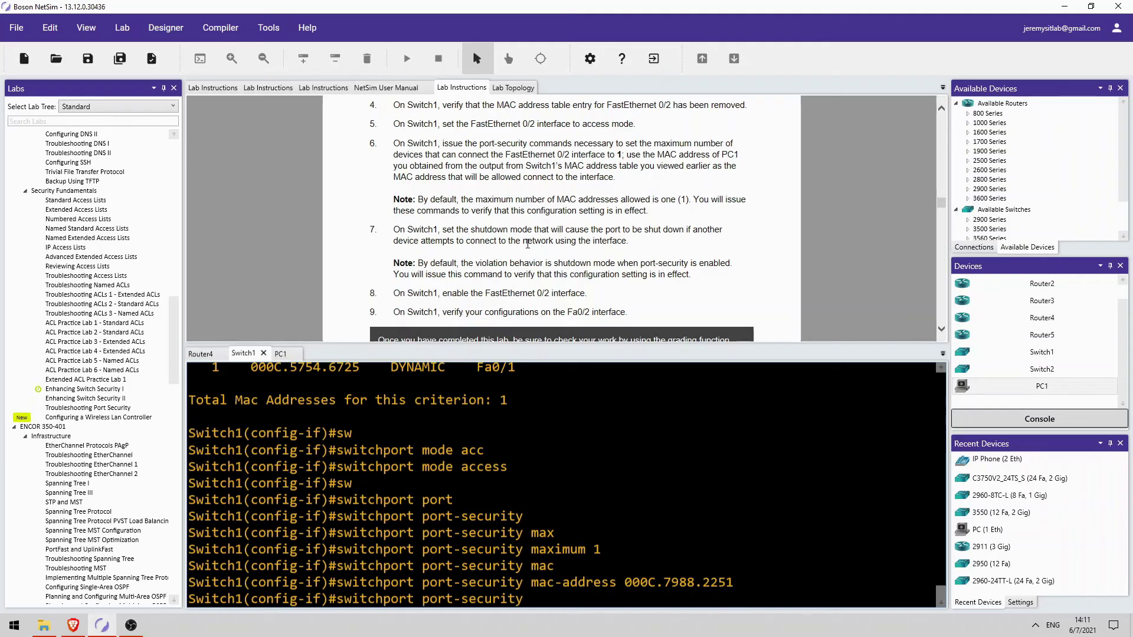
type("vio")
key("Tab")
type("shutdown")
key("Return")
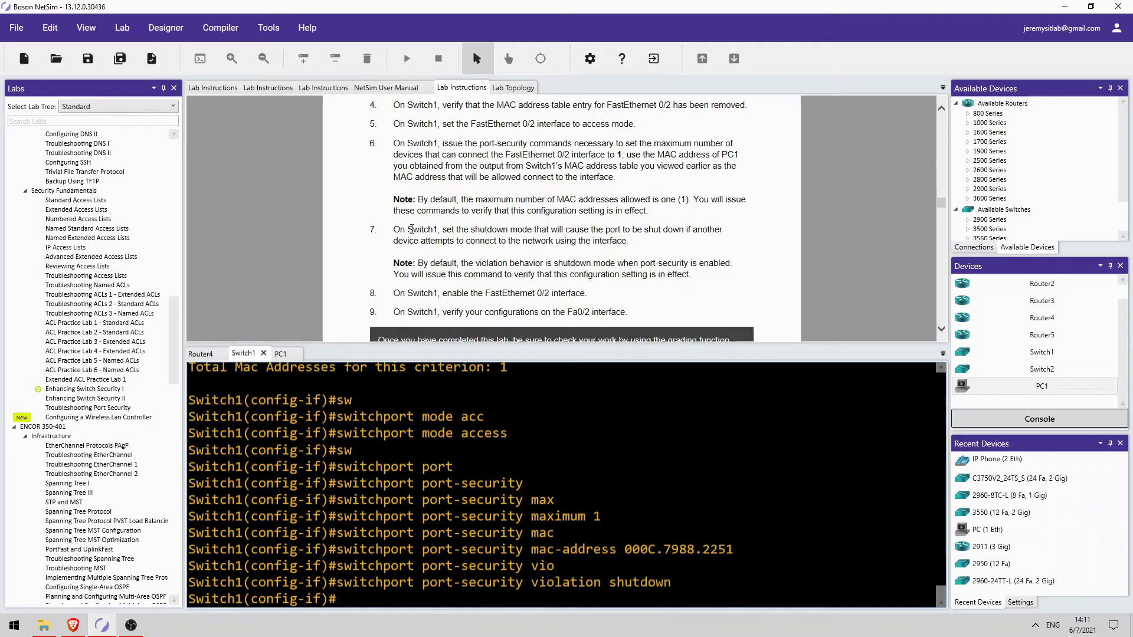
scroll(433, 267, "down", 1)
type("no shut")
key("Return")
key("ctrl+z")
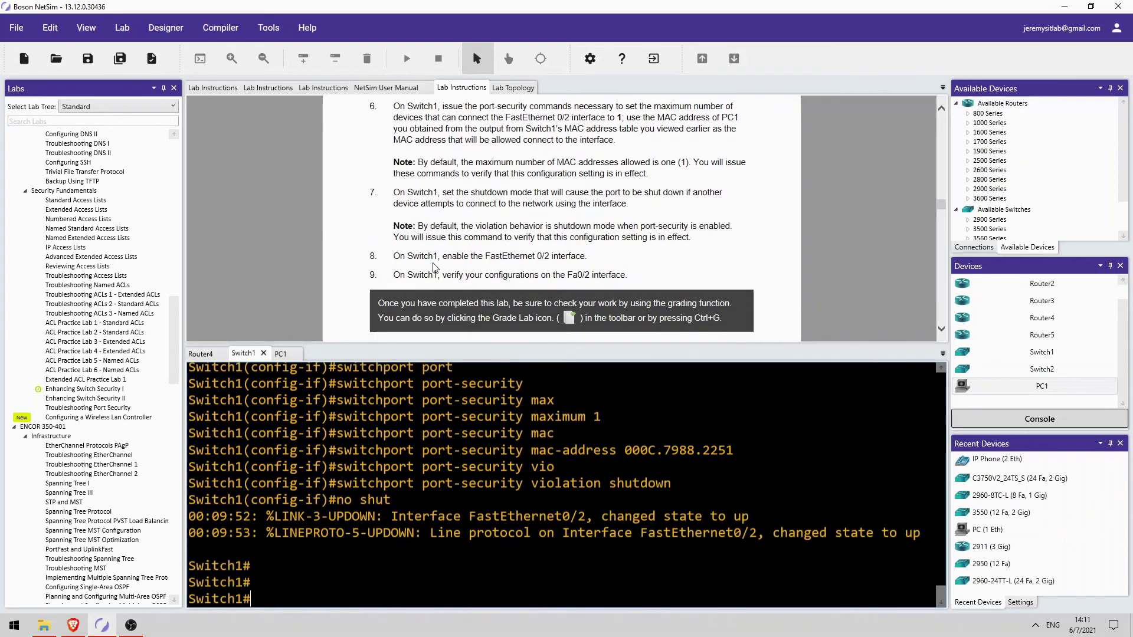
key("Return")
key("Return")
key("Return")
Ping 192.168.1.1 from PC1, then return to the Switch1 console
left_click(280, 356)
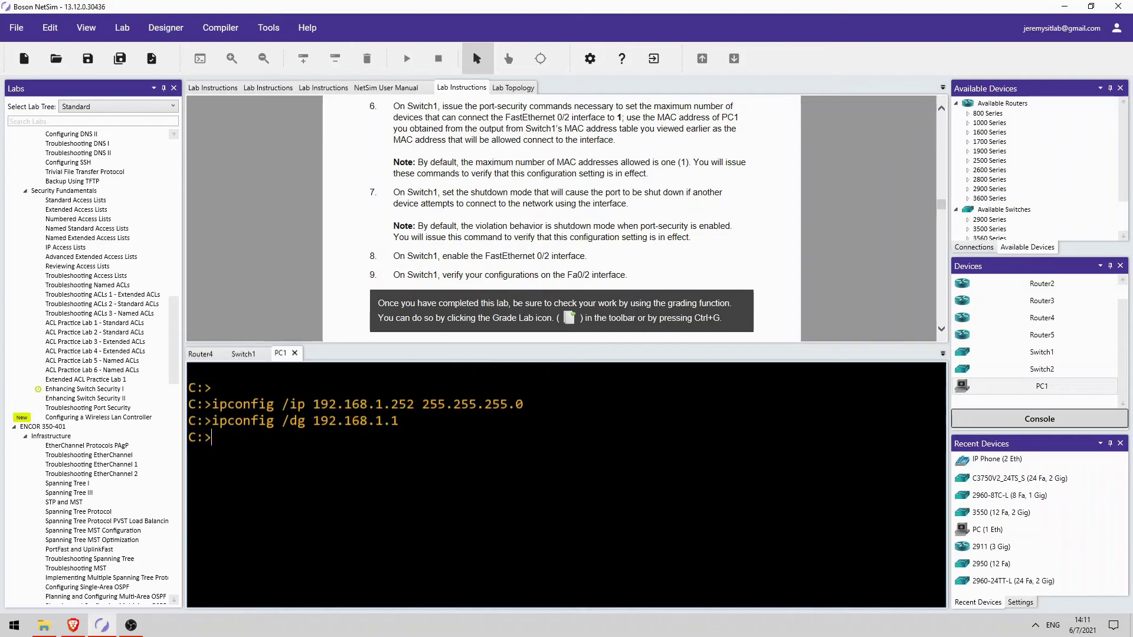
key("Return")
type("ping ")
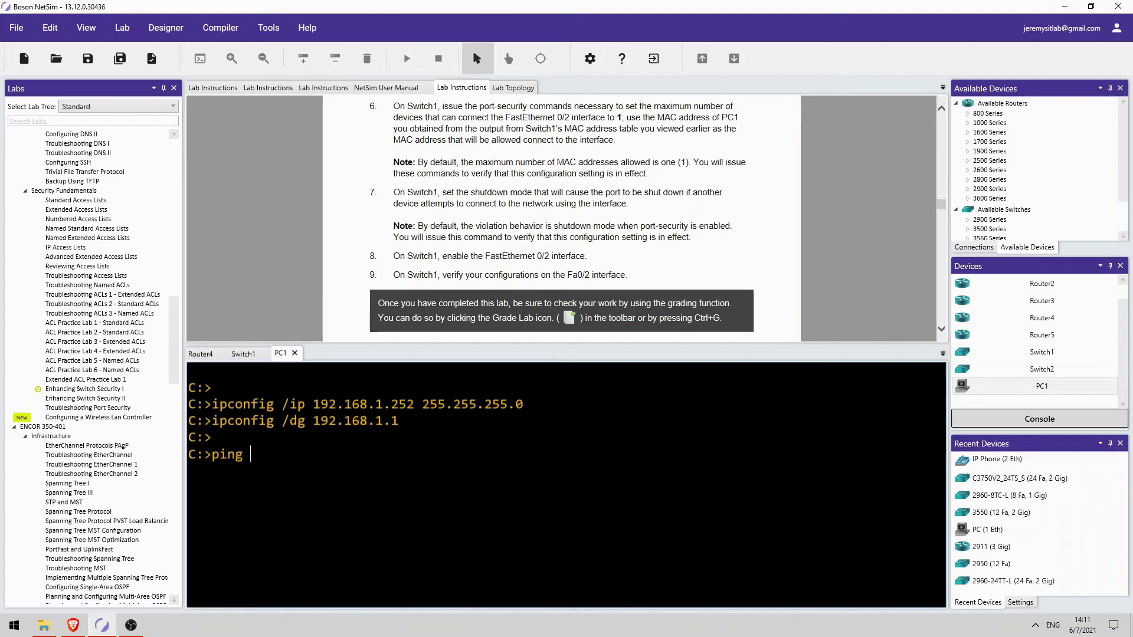
type("192.168.1.1")
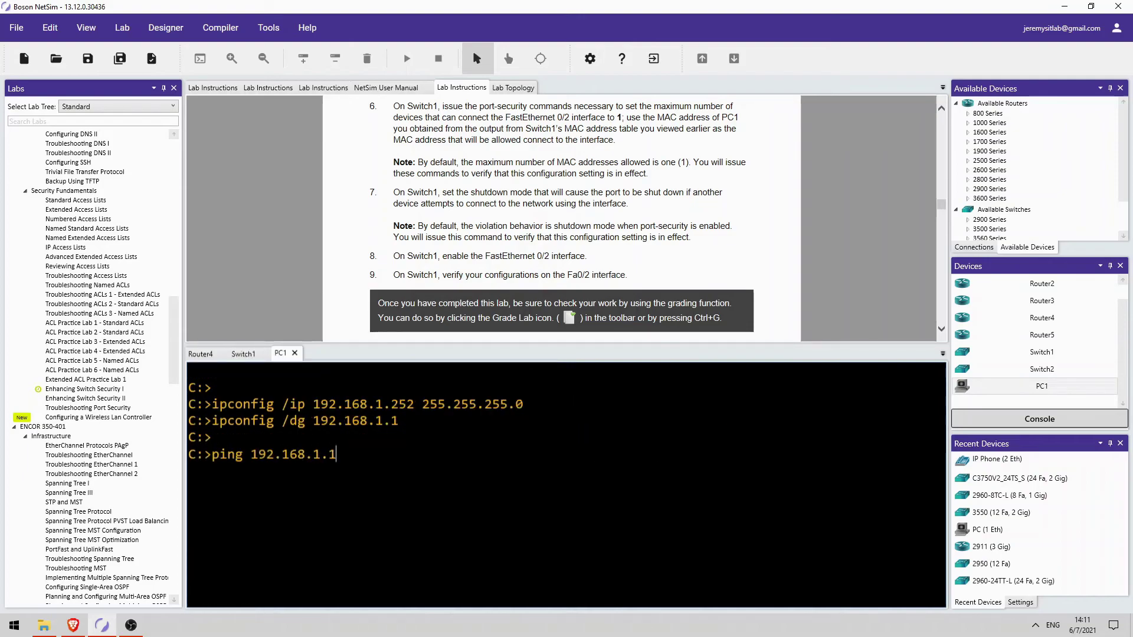
key("Return")
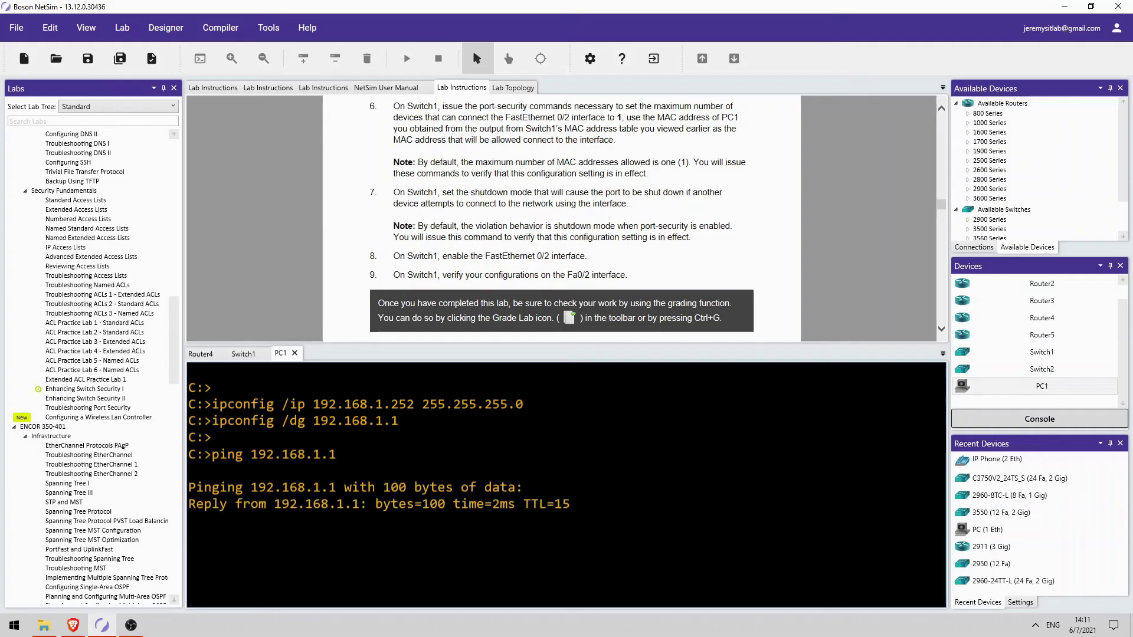
left_click(251, 356)
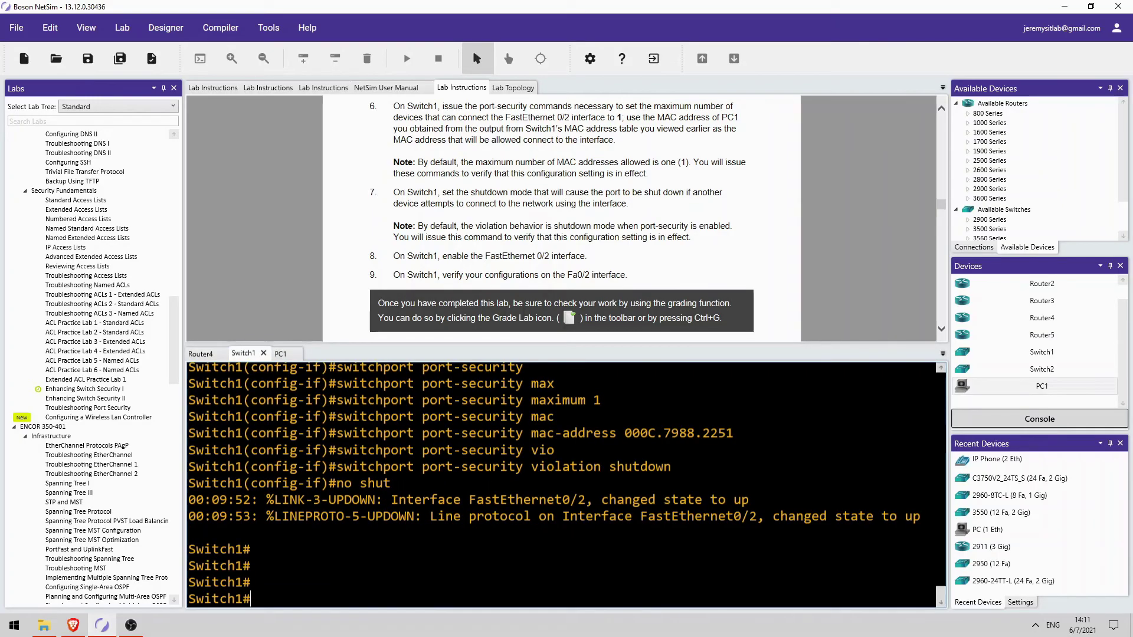
Run show port-security and check the address count of 1 and Shutdown action
type("show port")
key("Return")
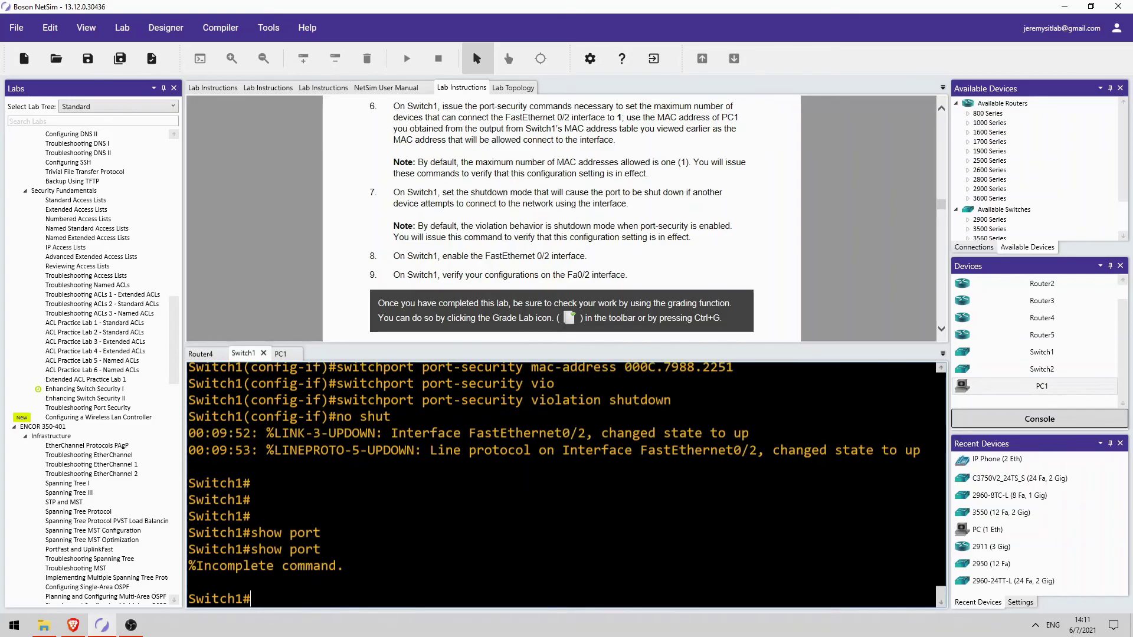
key("Up")
type("-sec")
key("Tab")
key("Return")
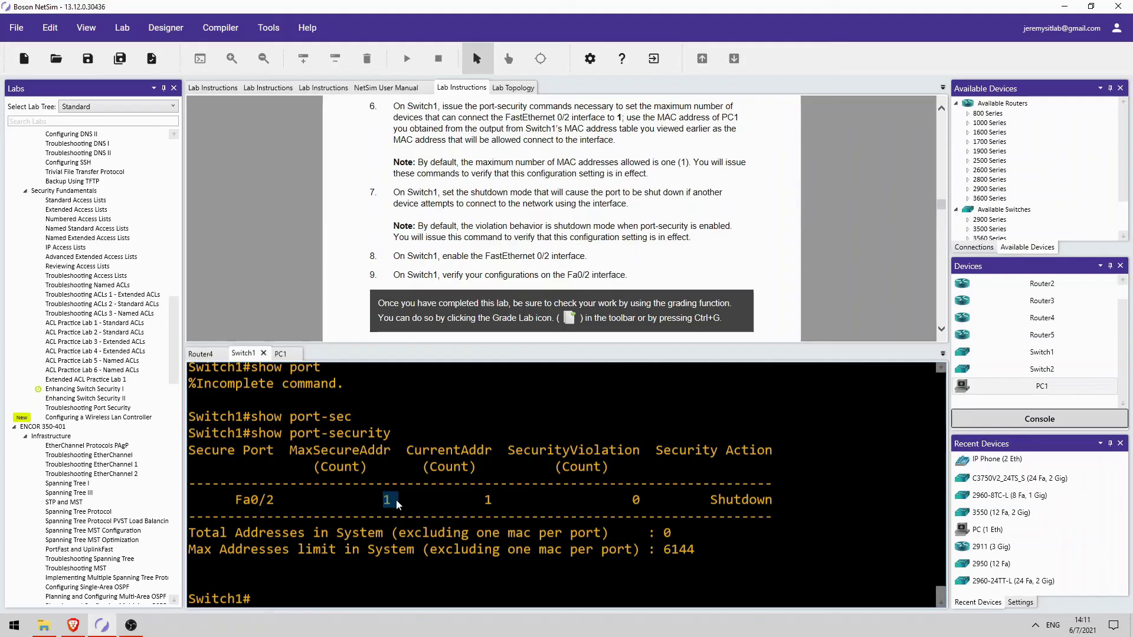
double_click(488, 500)
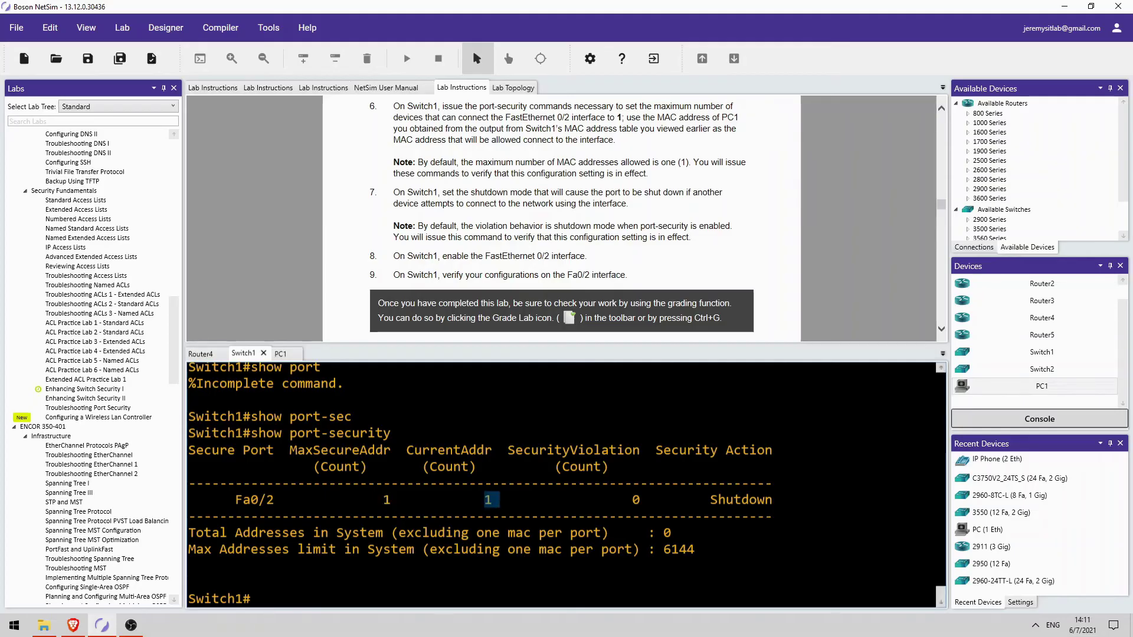
left_click_drag(710, 500, 774, 500)
left_click(761, 499)
Run show port-security interface f0/2, confirming port security Enabled and Secure-up status
key("Up")
type("inter")
key("Tab")
type("f0/2")
key("Return")
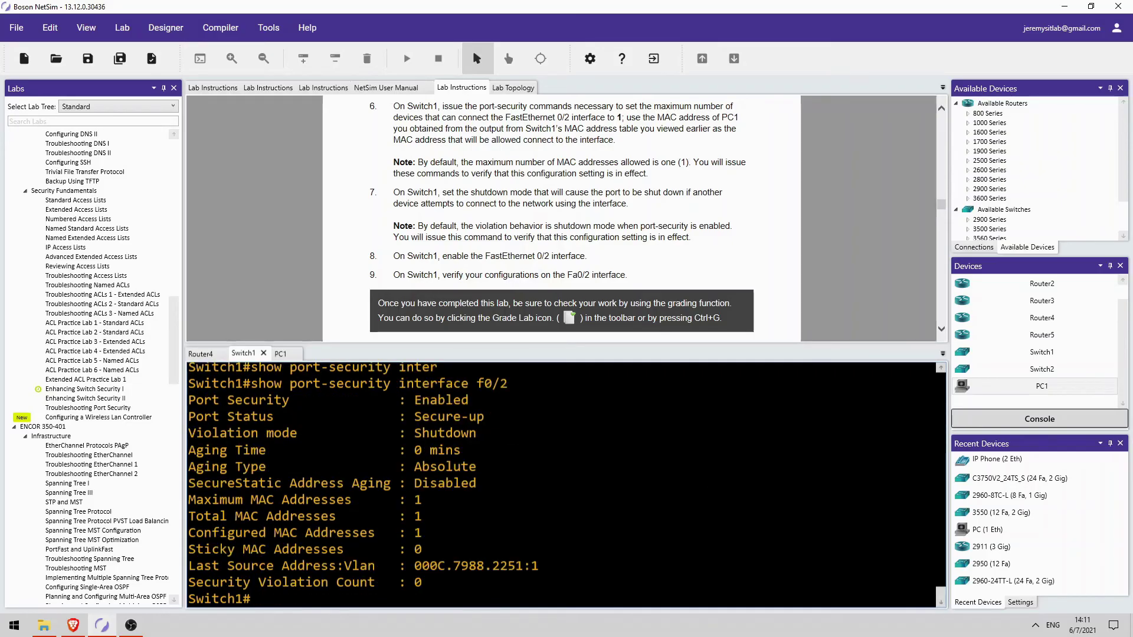
left_click_drag(429, 400, 453, 400)
left_click_drag(429, 417, 459, 433)
Display the MAC address table and check PC1's MAC learned on Fa0/2
key("Return")
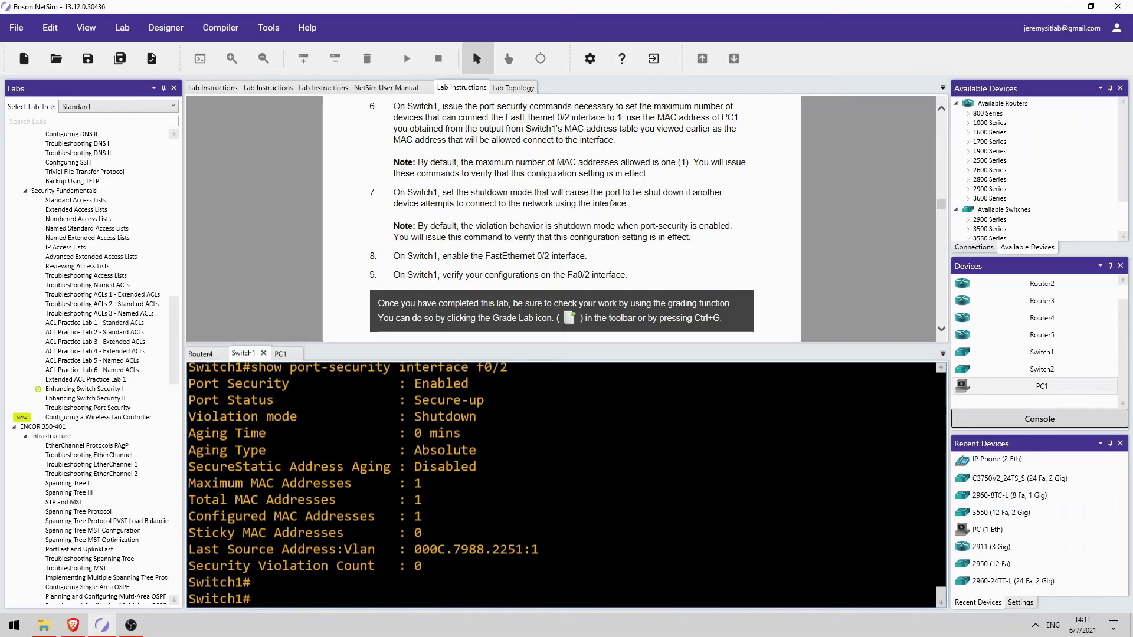
key("Return")
type("show mac")
key("Tab")
key("Return")
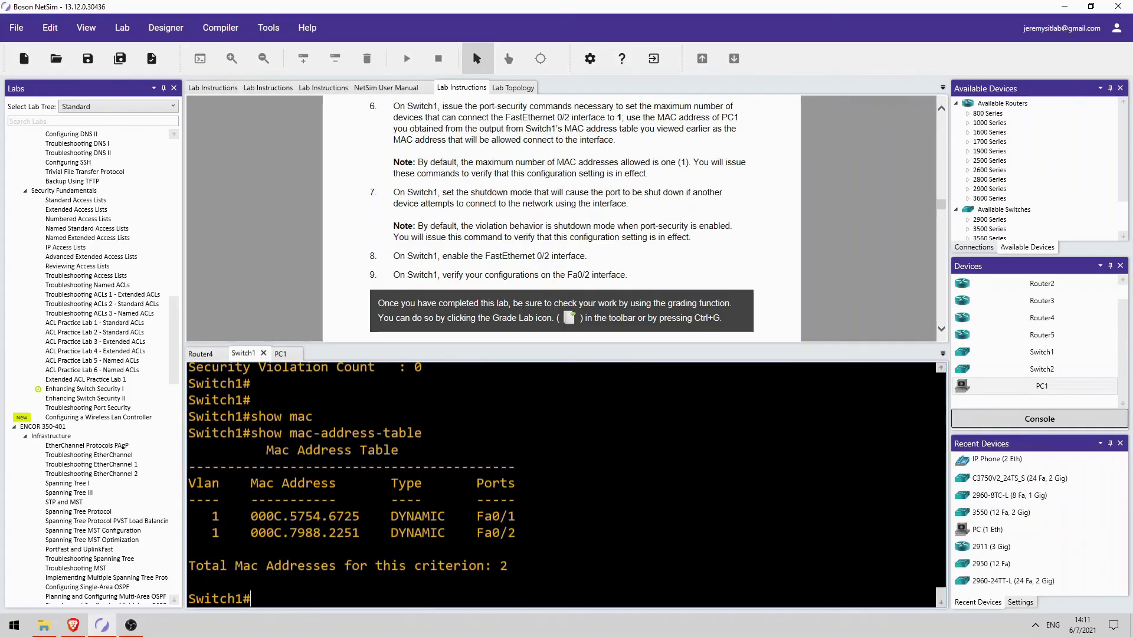
left_click_drag(329, 533, 438, 533)
Show Fa0/2's running configuration and check secure MAC 000c.7988.2251
key("Return")
key("Return")
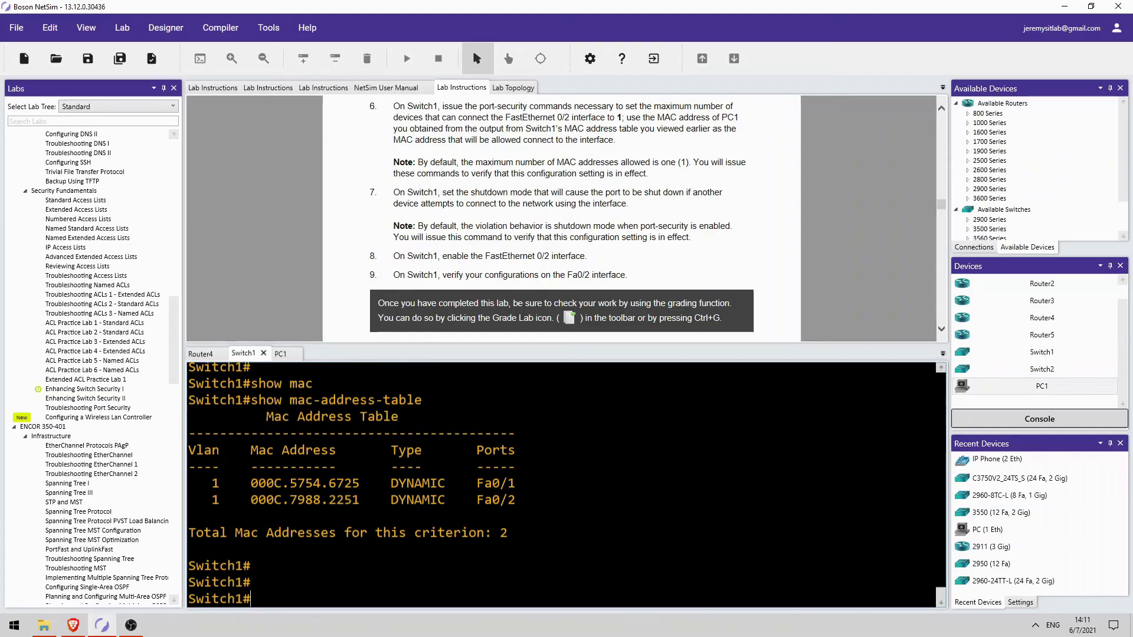
type("show run")
key("Tab")
type("int")
key("Tab")
type("f0/2")
key("Return")
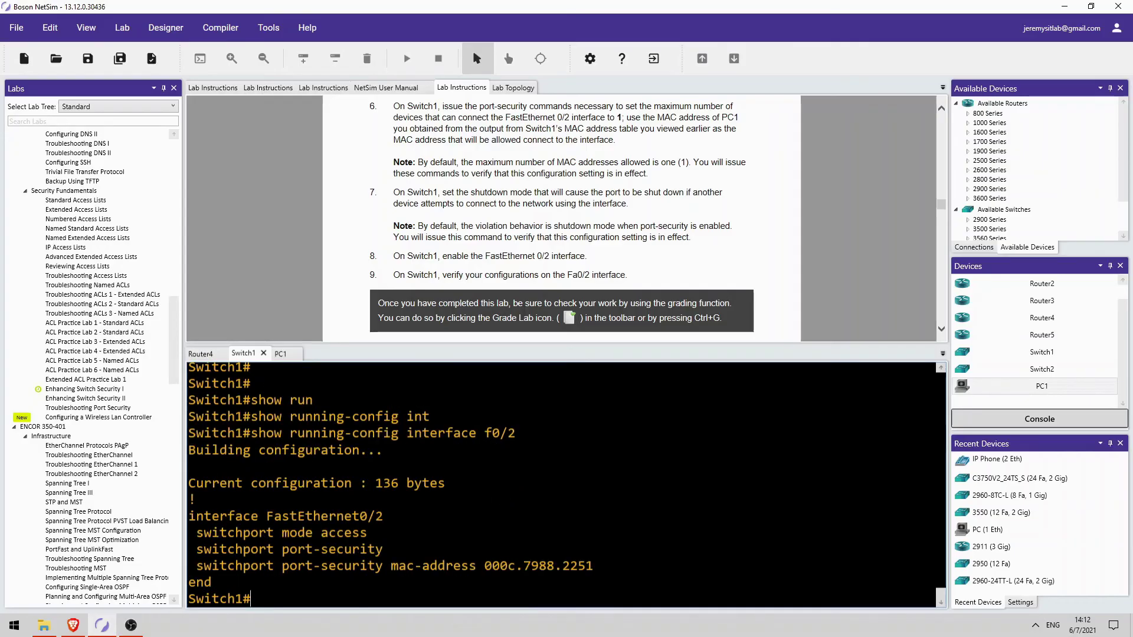
left_click_drag(492, 566, 577, 566)
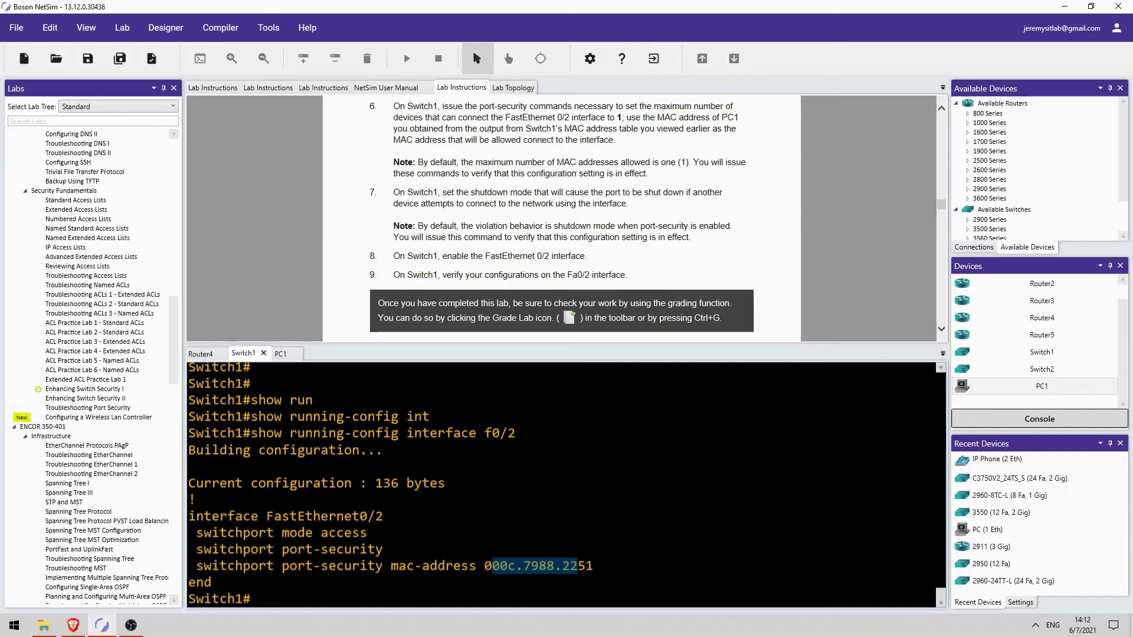
left_click(265, 258)
scroll(265, 258, "down", 3)
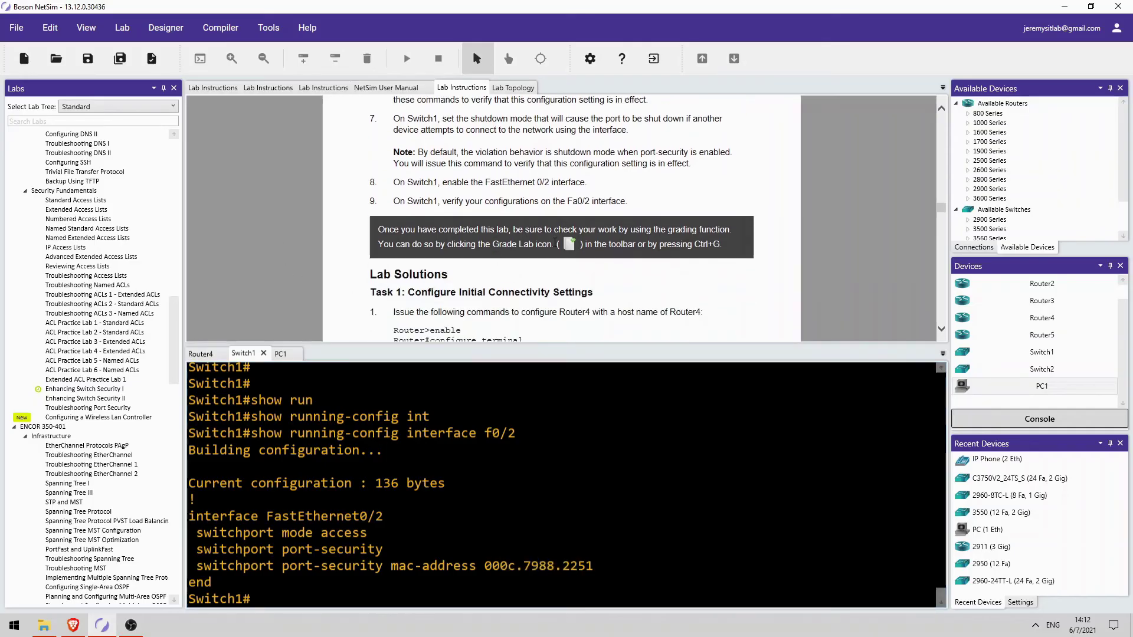
Grade the lab, review Switch1's graded configuration in Lab Results, and close the results window
left_click(152, 69)
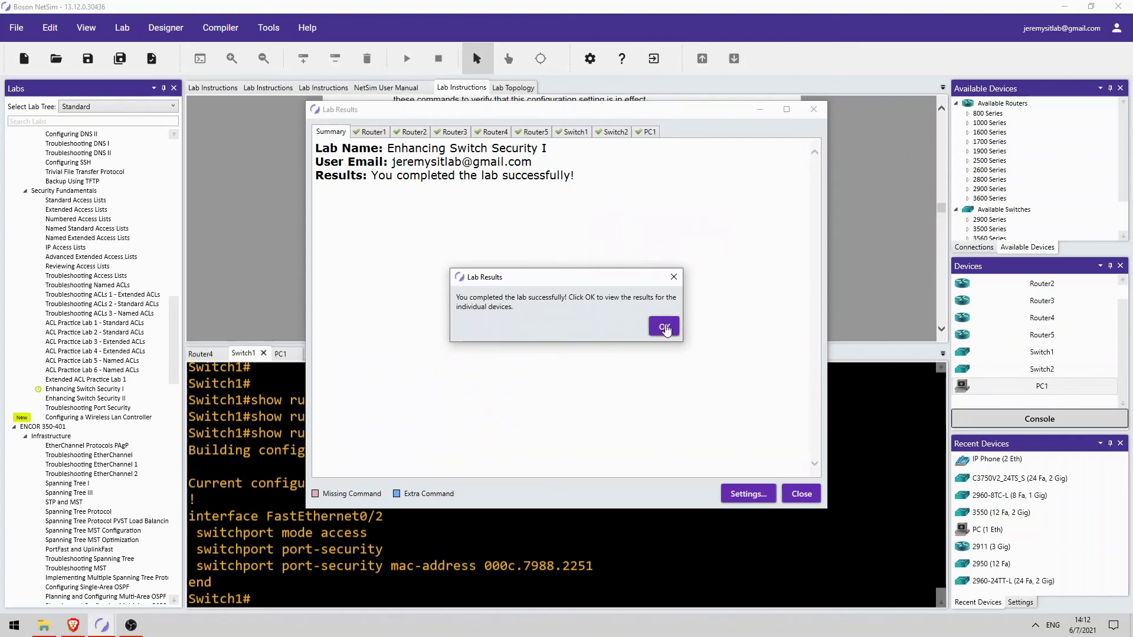
left_click(663, 326)
left_click(580, 140)
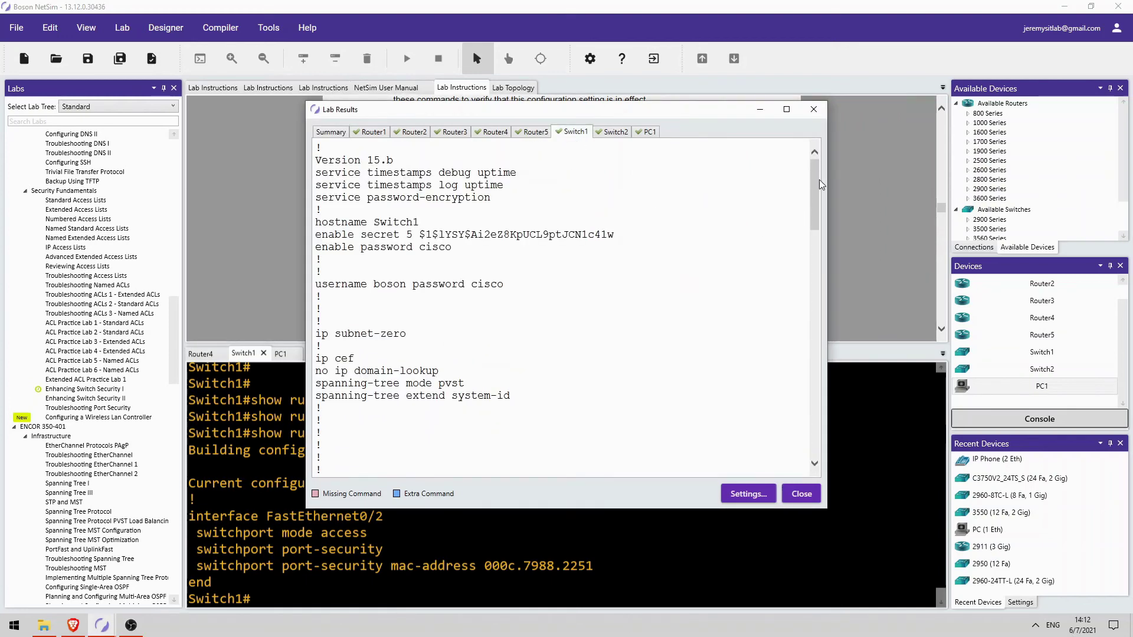
left_click_drag(816, 186, 812, 304)
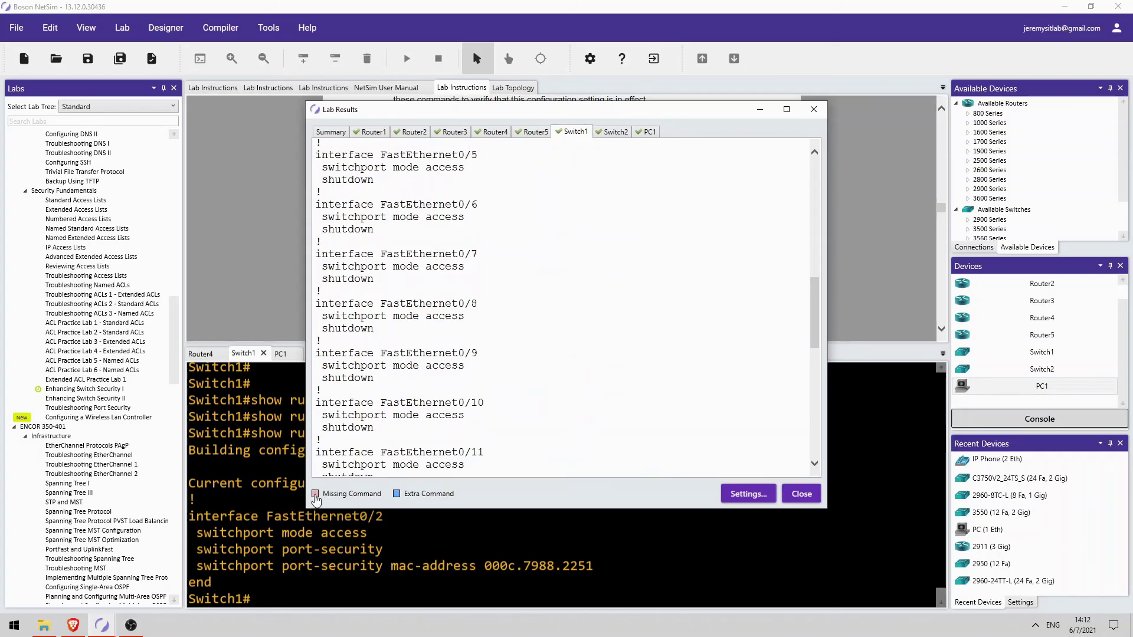
scroll(322, 499, "down", 10)
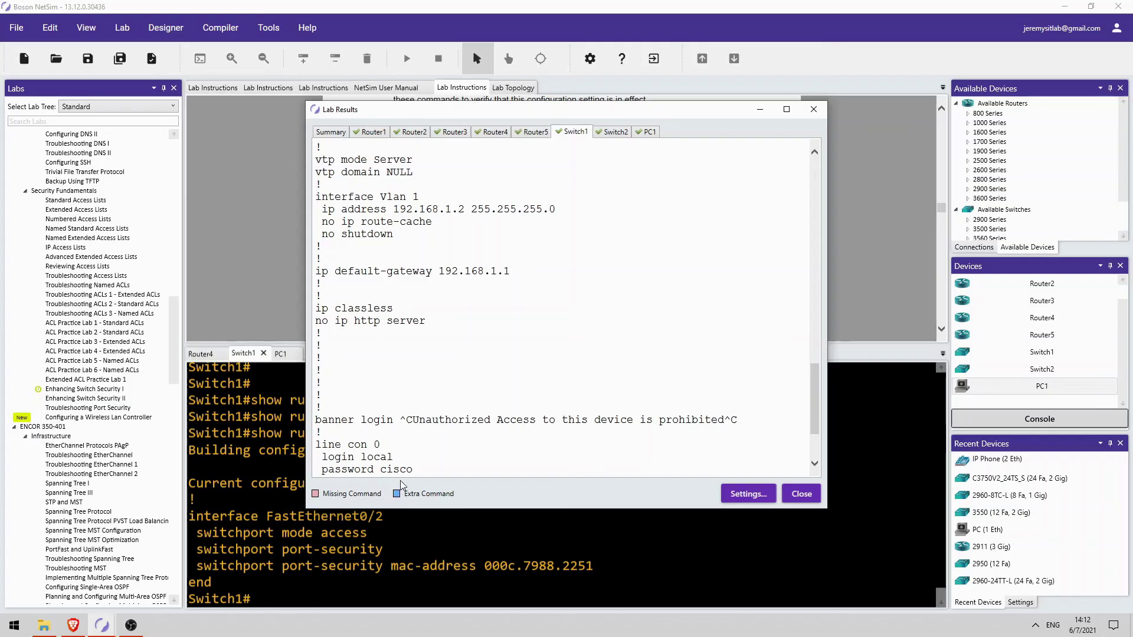
scroll(400, 467, "down", 3)
scroll(425, 383, "up", 20)
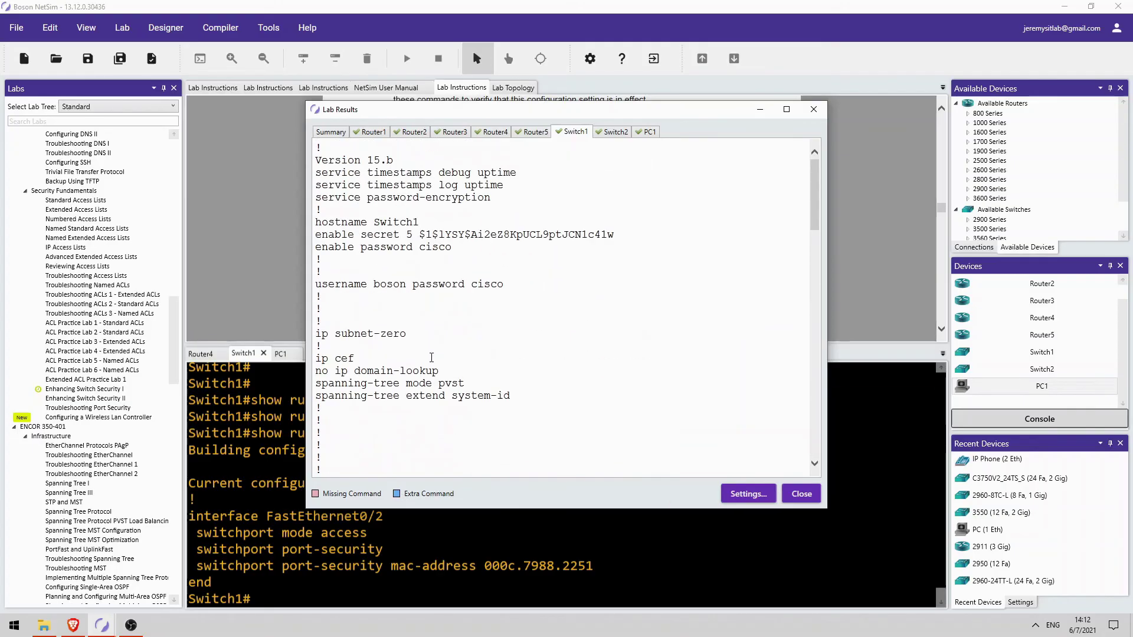
left_click(801, 493)
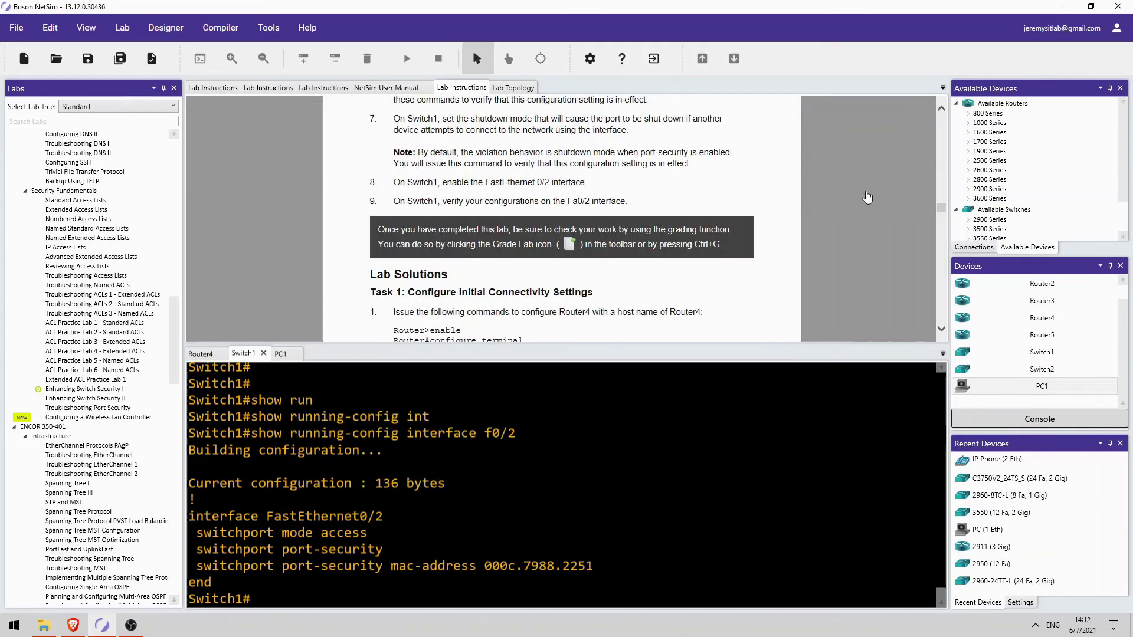
scroll(867, 196, "up", 10)
scroll(849, 227, "up", 5)
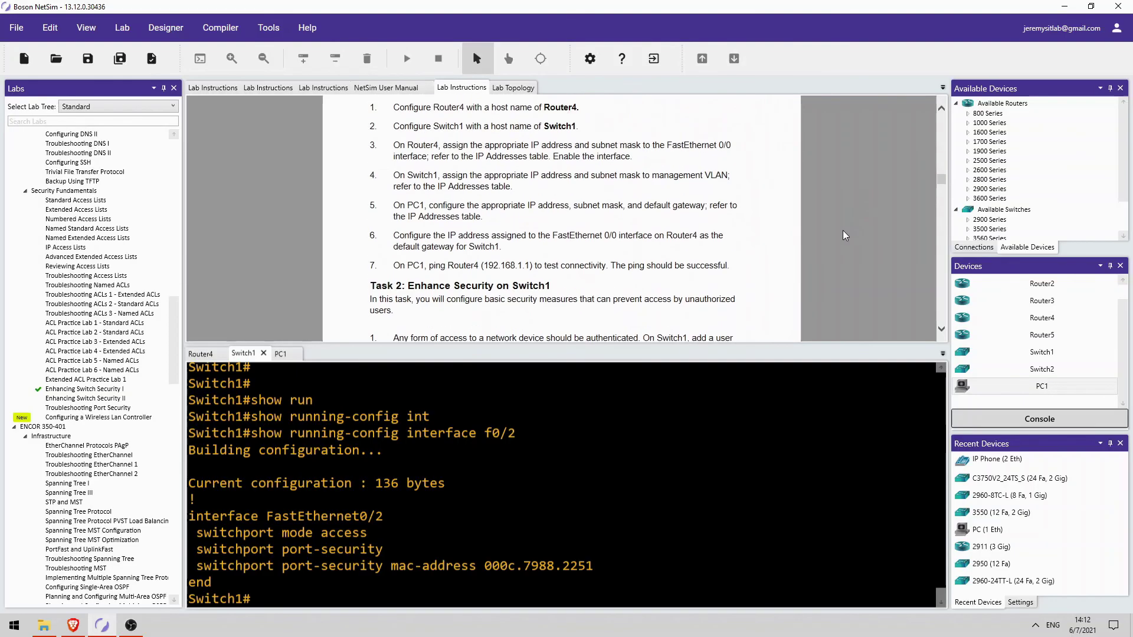
scroll(837, 236, "up", 15)
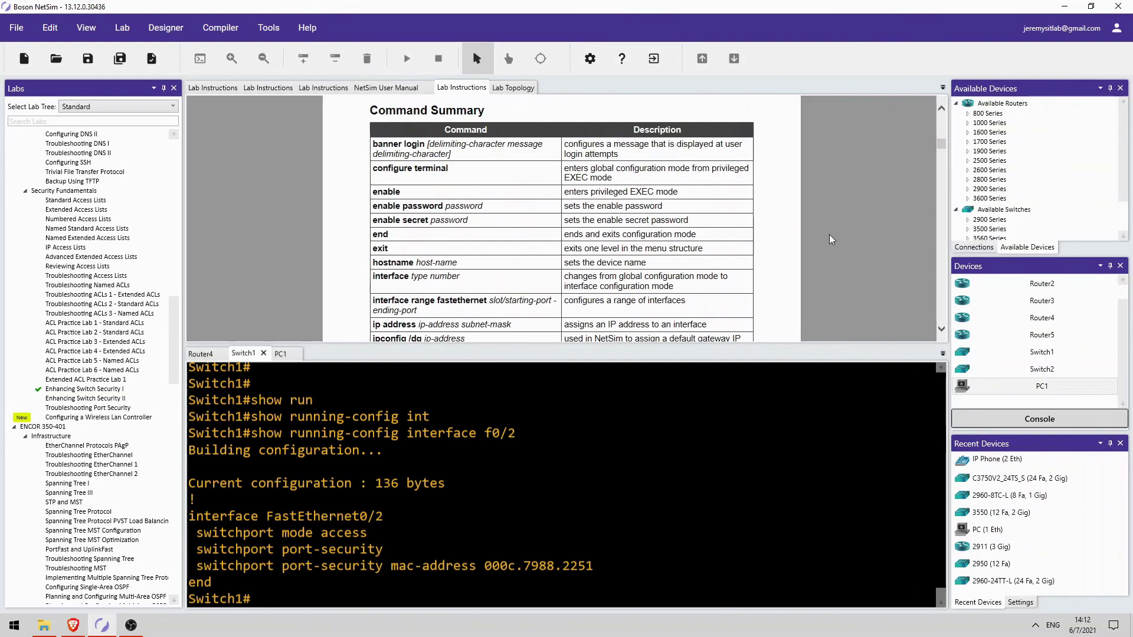
scroll(830, 240, "up", 8)
scroll(824, 249, "down", 1)
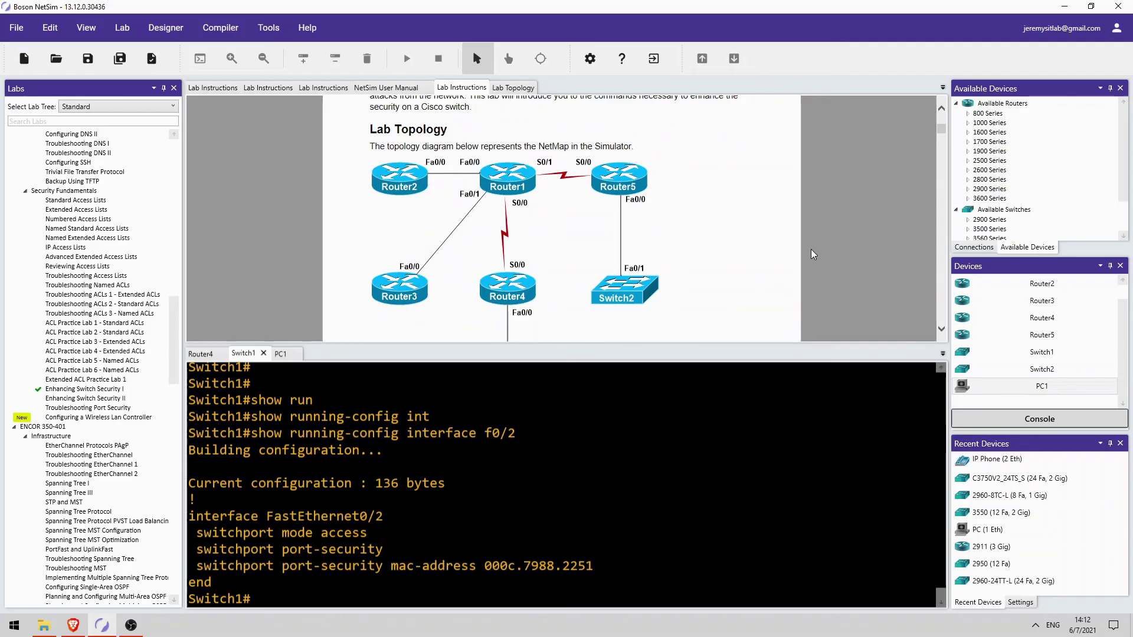
scroll(89, 354, "up", 9)
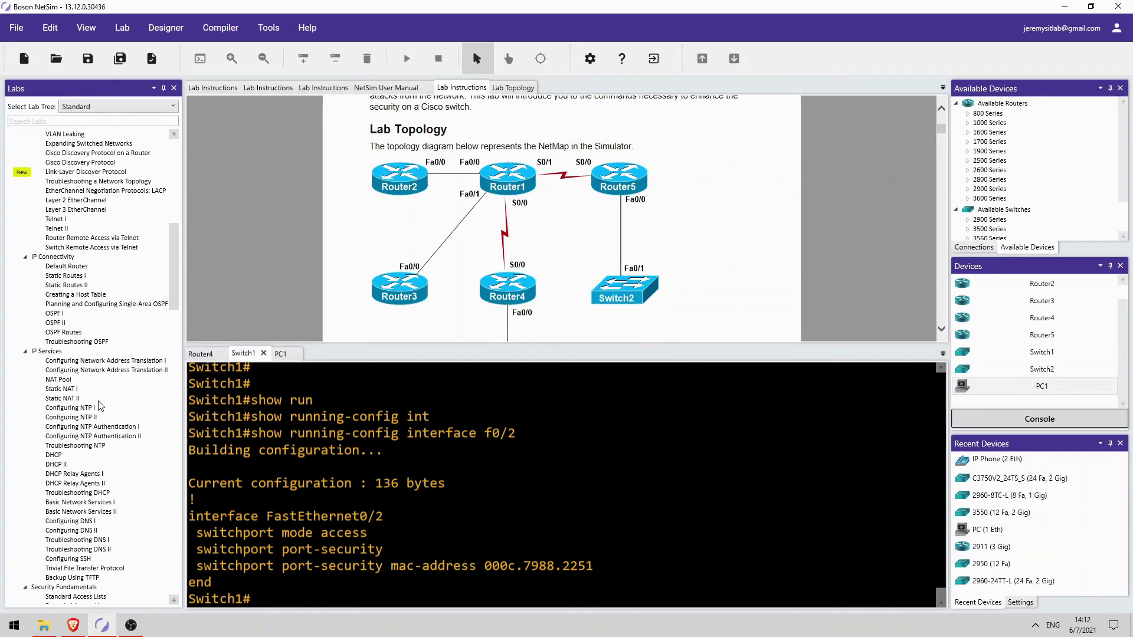
scroll(105, 413, "up", 10)
scroll(107, 435, "up", 9)
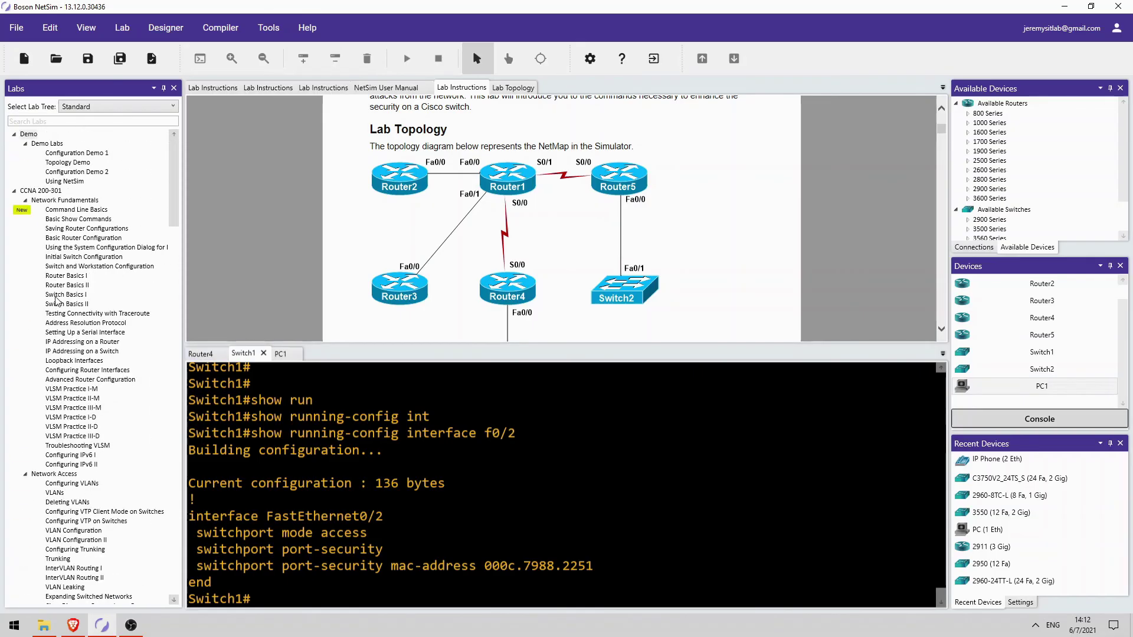